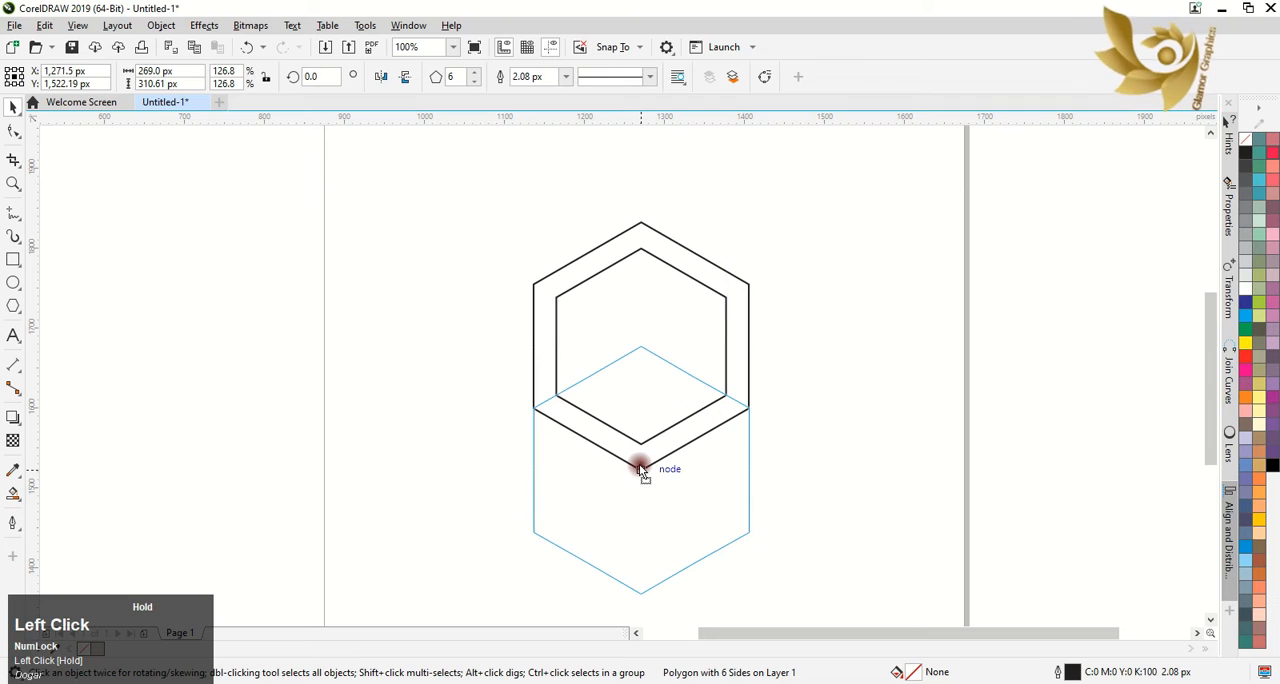
Place a copy of the outer hexagon centered on the original's bottom node and check that the corners line up
{"action": "right_click", "coordinate": [640, 463]}
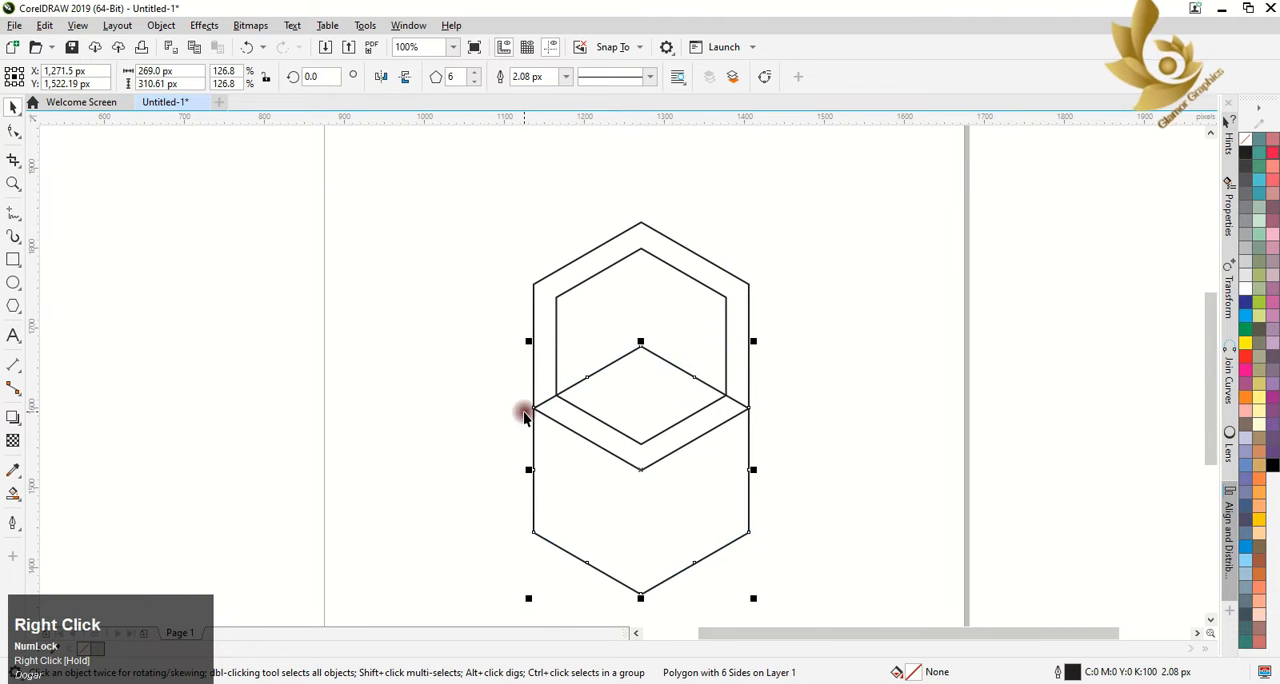
{"action": "scroll", "coordinate": [543, 408], "scroll_direction": "up", "scroll_amount": 3}
{"action": "scroll", "coordinate": [543, 408], "scroll_direction": "down", "scroll_amount": 3}
{"action": "scroll", "coordinate": [769, 403], "scroll_direction": "up", "scroll_amount": 4}
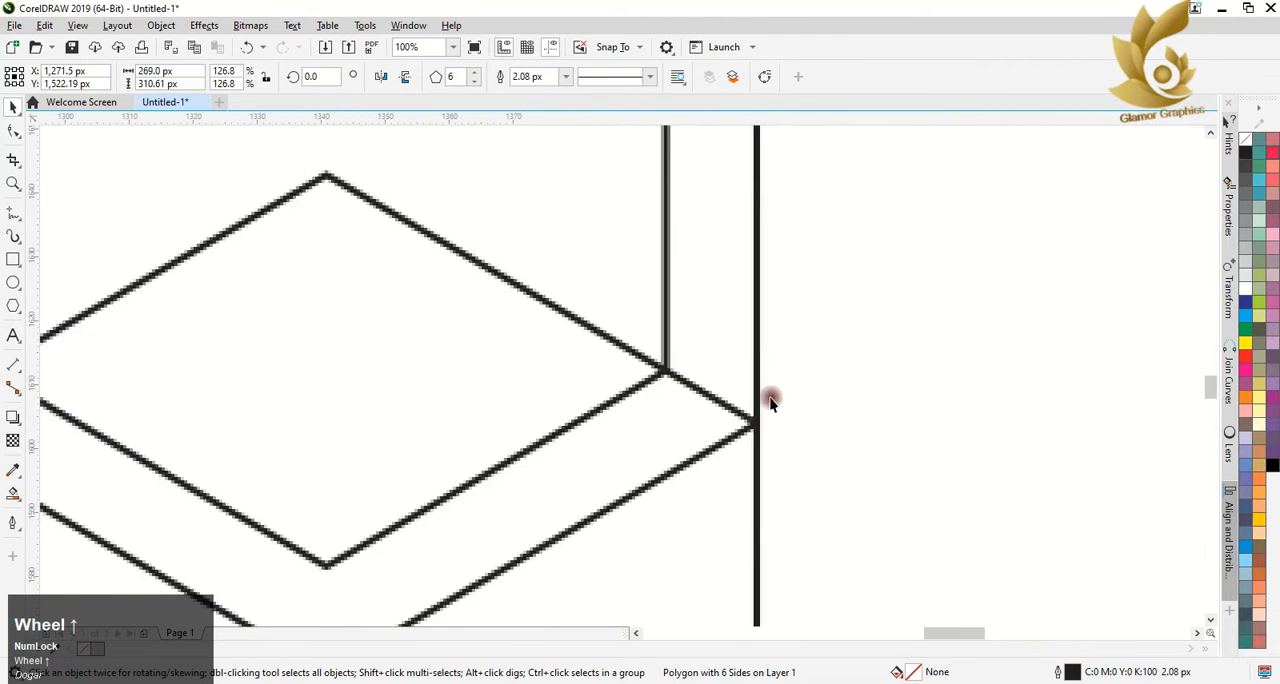
{"action": "scroll", "coordinate": [769, 402], "scroll_direction": "down", "scroll_amount": 2}
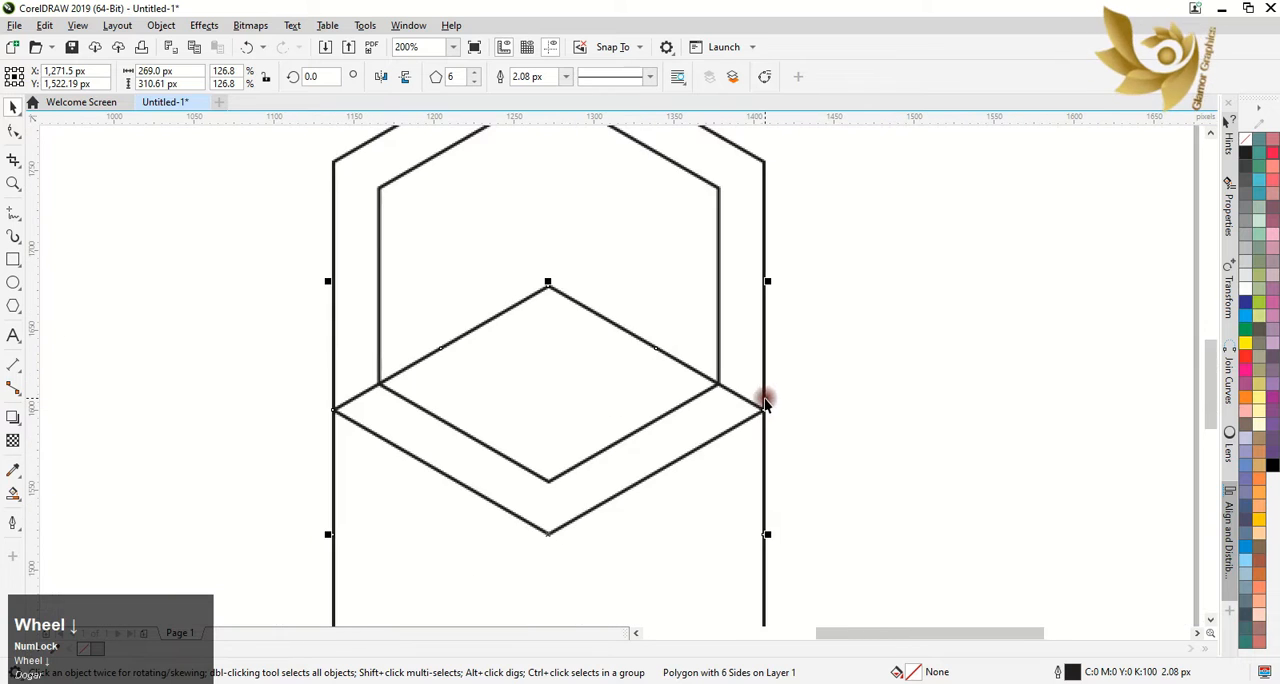
Smart-fill the V-shaped band between the inner and outer hexagons' lower edges with light grey and no outline
{"action": "left_click", "coordinate": [12, 492]}
{"action": "left_click", "coordinate": [510, 495]}
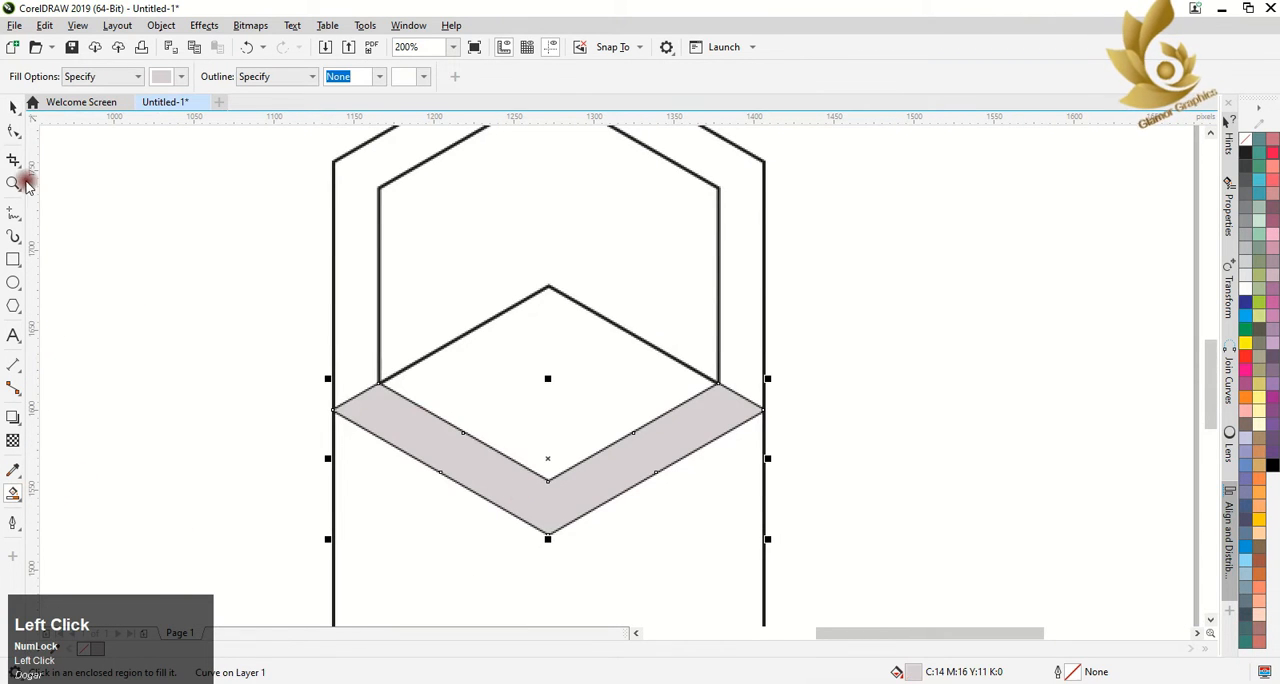
{"action": "left_click", "coordinate": [13, 107]}
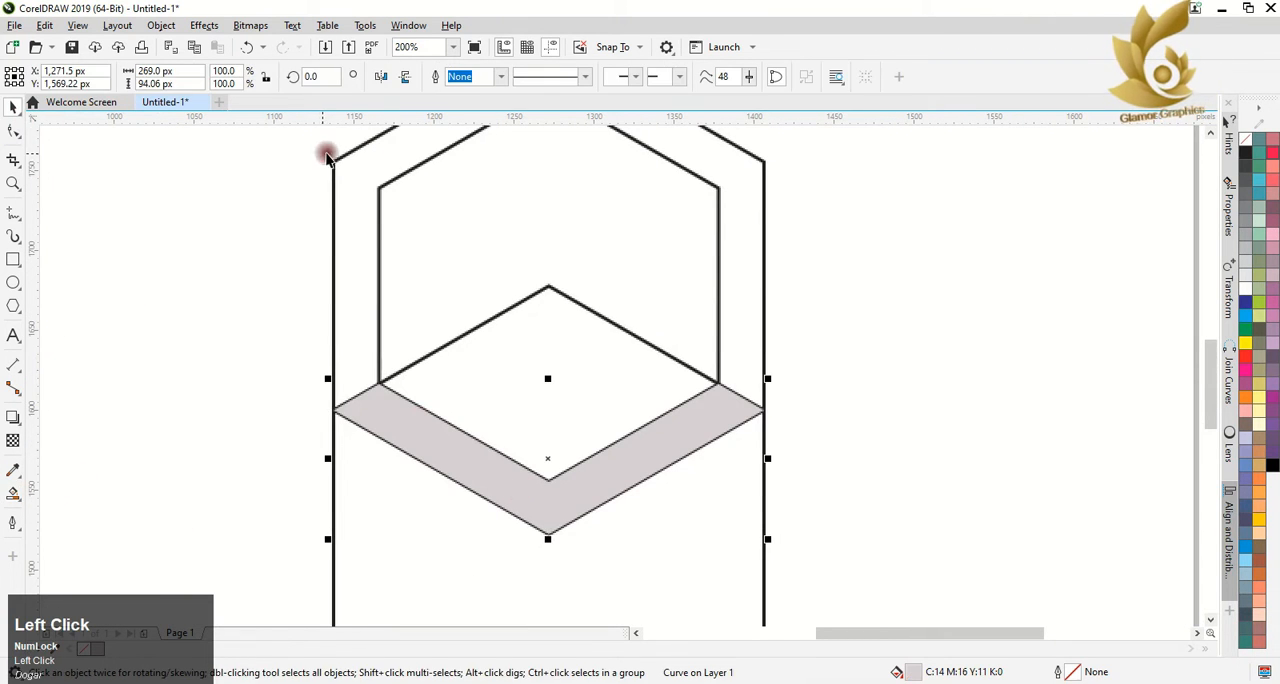
Delete the three construction hexagons, leaving only the filled V shape
{"action": "left_click", "coordinate": [384, 180]}
{"action": "key", "text": "Delete"}
{"action": "left_click", "coordinate": [384, 183]}
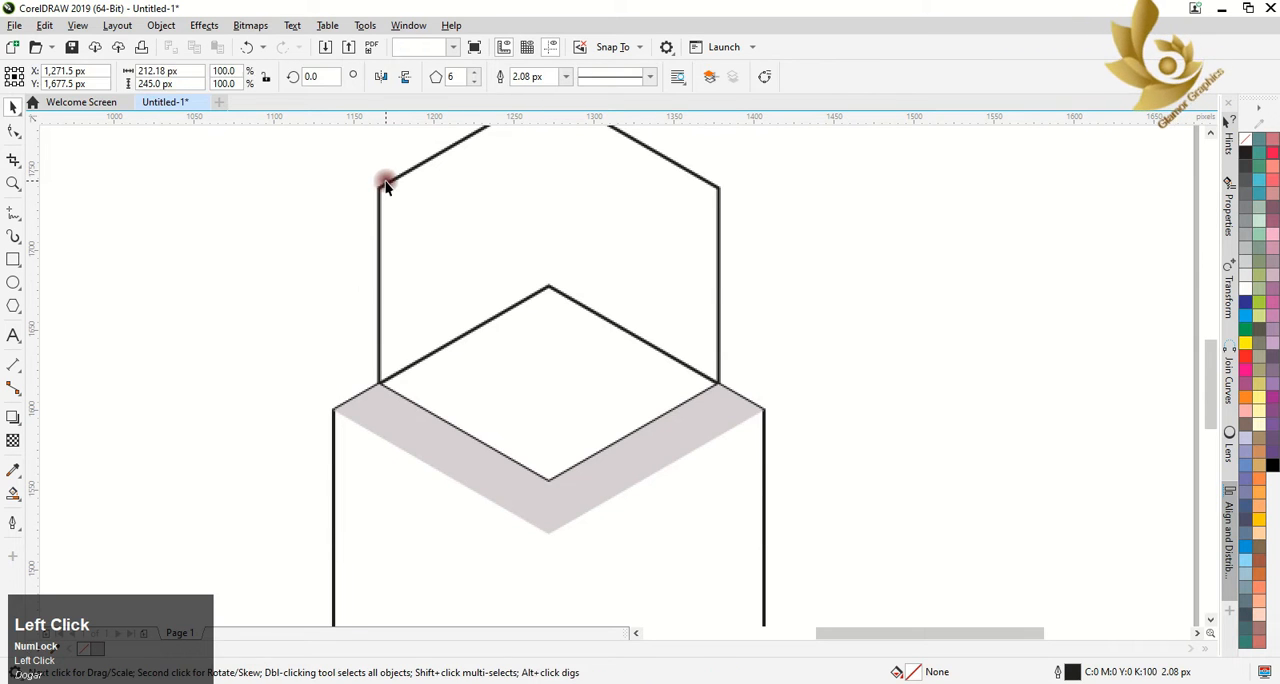
{"action": "key", "text": "Delete"}
{"action": "left_click", "coordinate": [616, 323]}
{"action": "key", "text": "Delete"}
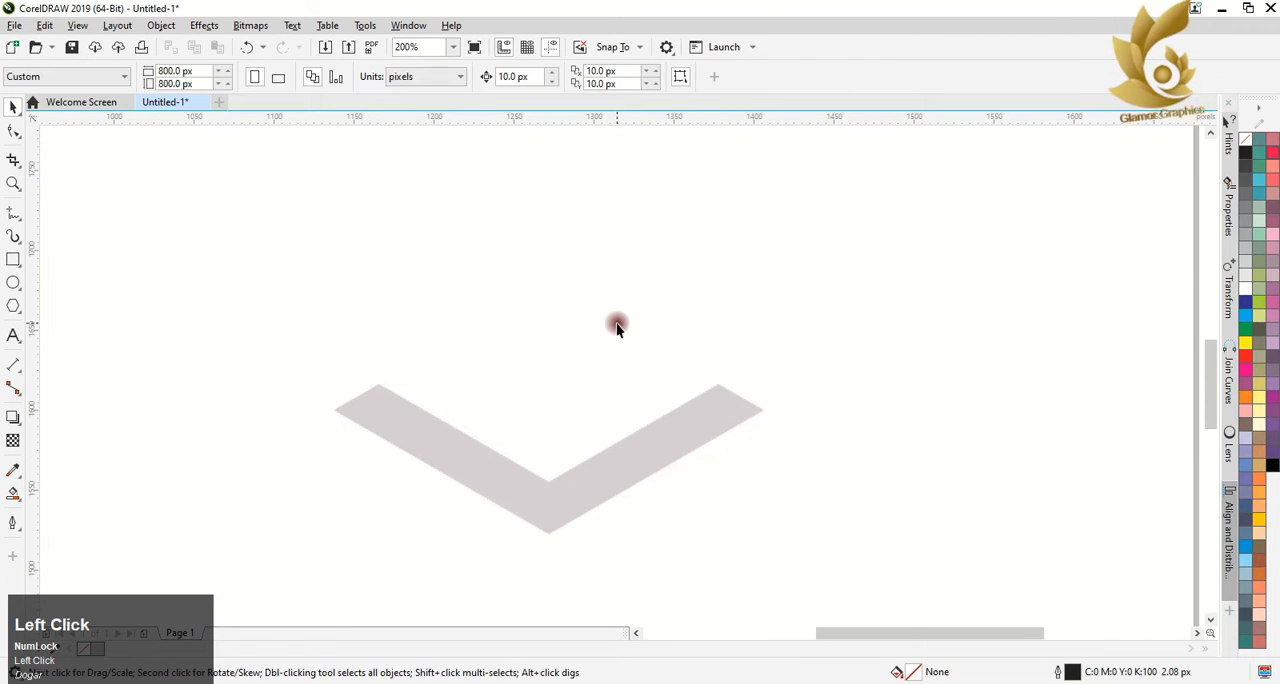
Set the V shape's rotation center on its bottom tip node for the Rotate transformation
{"action": "scroll", "coordinate": [616, 323], "scroll_direction": "down", "scroll_amount": 1}
{"action": "left_click", "coordinate": [598, 401]}
{"action": "left_click", "coordinate": [586, 400]}
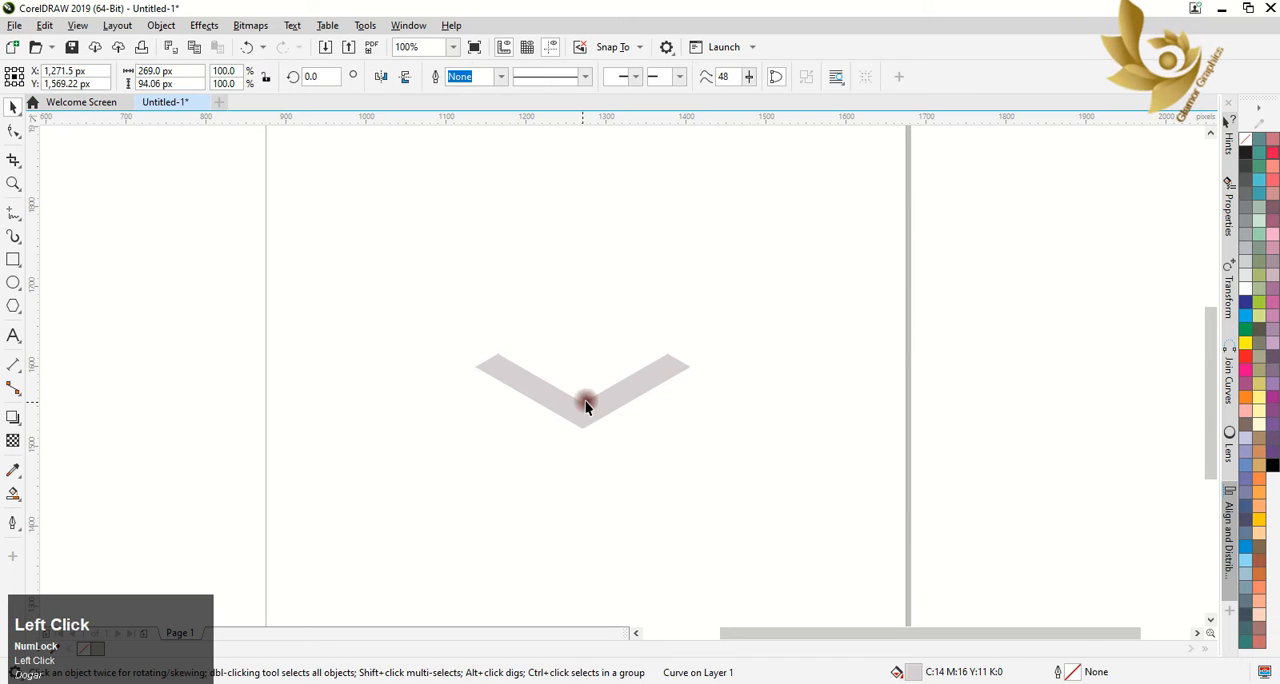
{"action": "left_click_drag", "start_coordinate": [582, 392], "coordinate": [585, 422]}
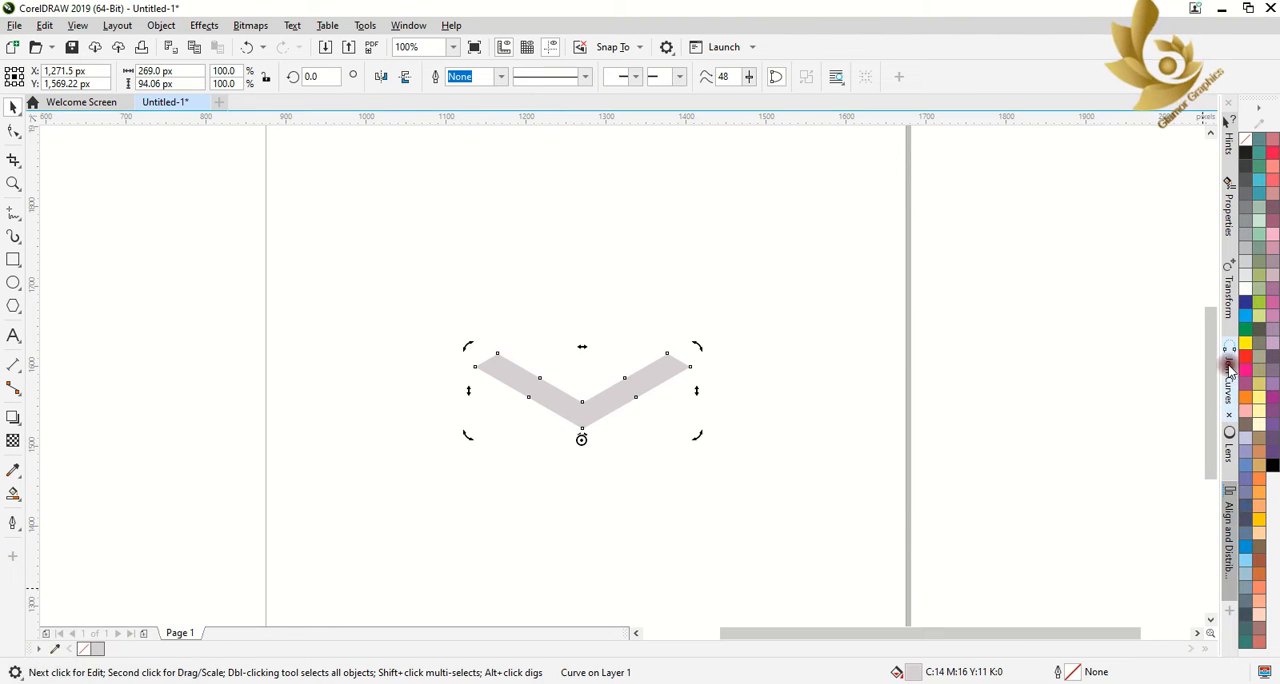
{"action": "left_click", "coordinate": [1228, 291]}
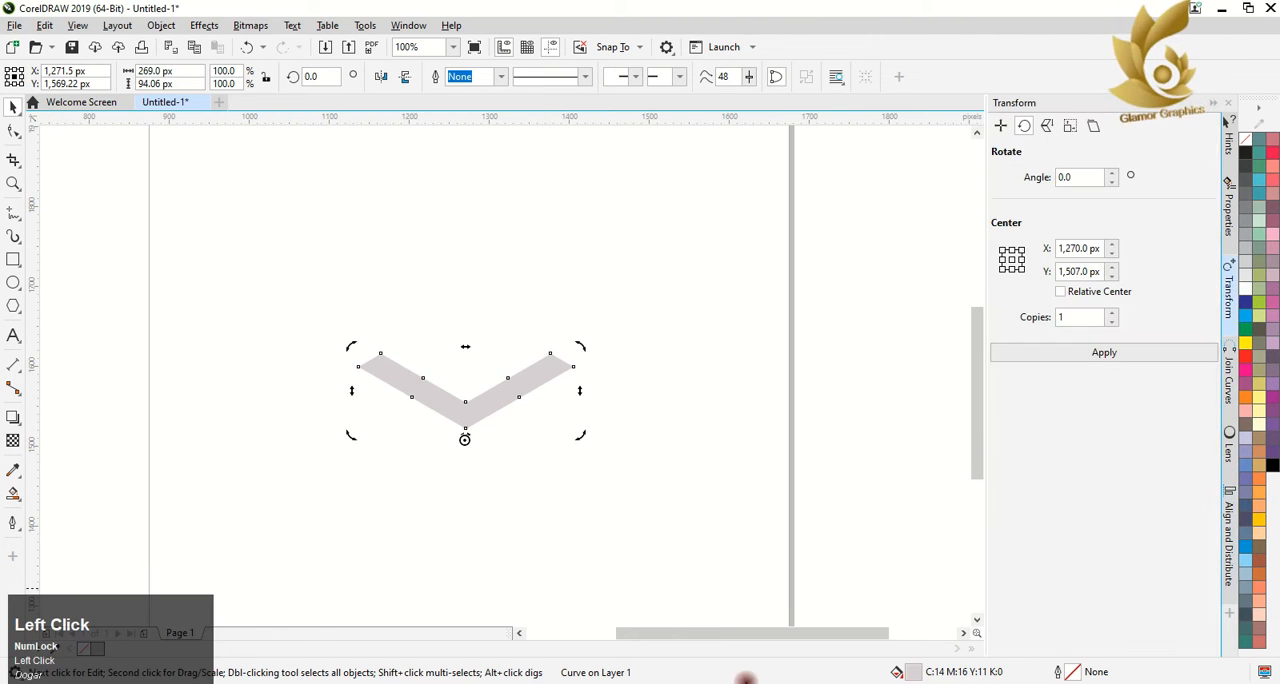
{"action": "left_click", "coordinate": [470, 410]}
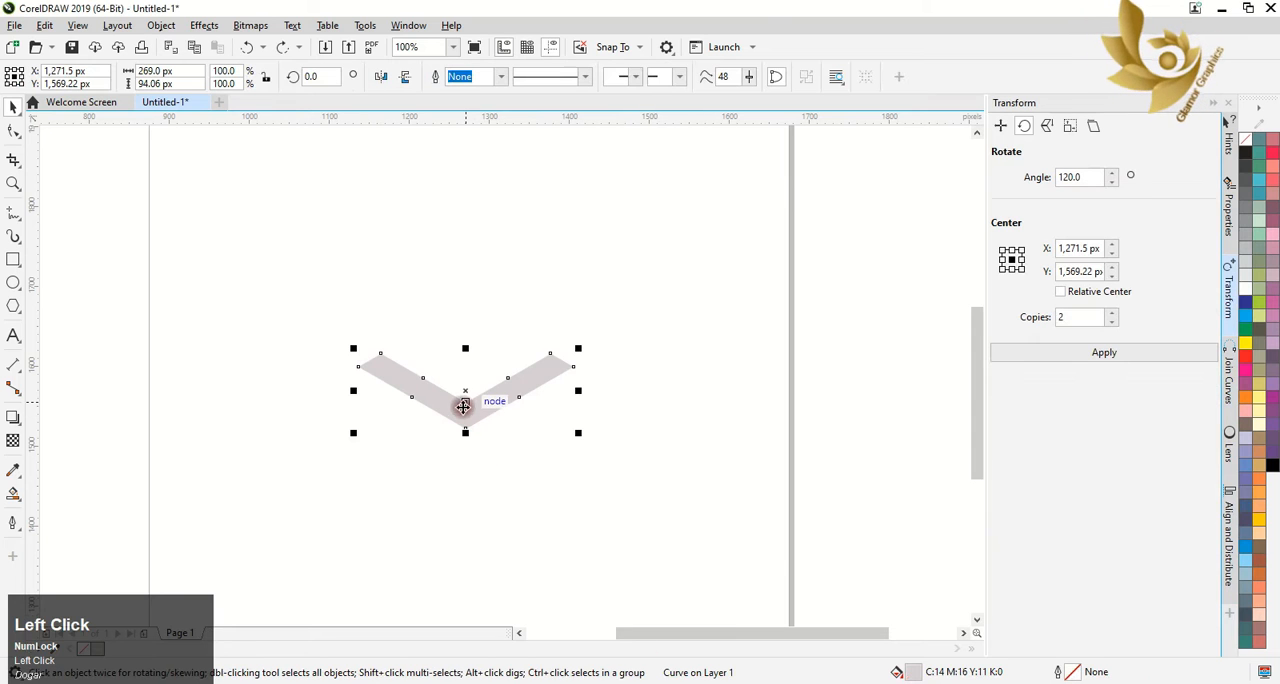
{"action": "left_click", "coordinate": [466, 389]}
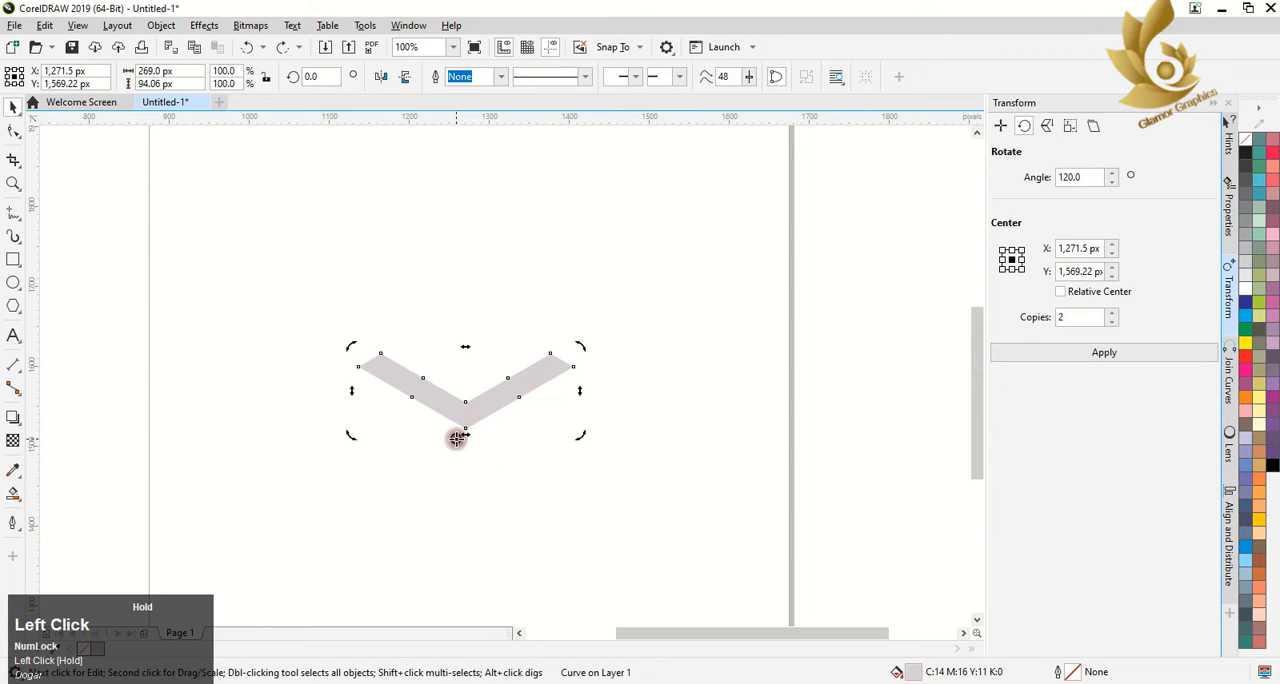
{"action": "left_click_drag", "start_coordinate": [464, 432], "coordinate": [465, 430]}
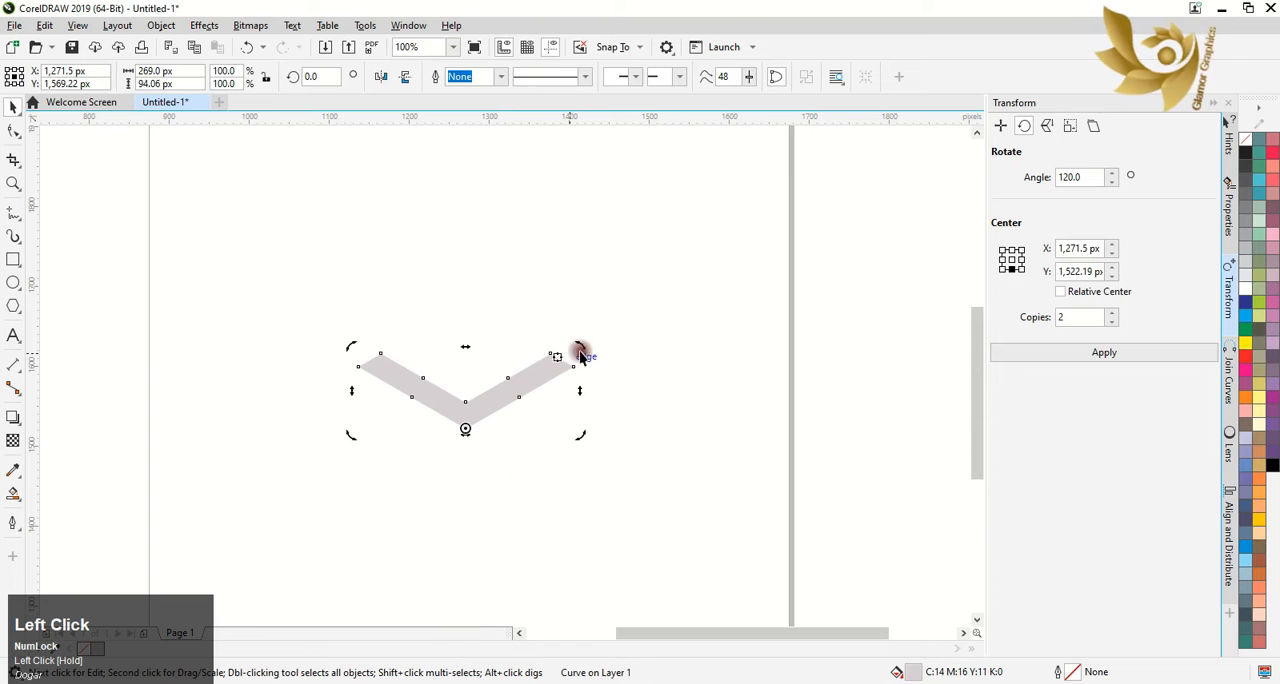
Rotate the V shape by 120° about its bottom tip with 2 copies to form a three-armed figure
{"action": "left_click", "coordinate": [1079, 316]}
{"action": "left_click", "coordinate": [1100, 368]}
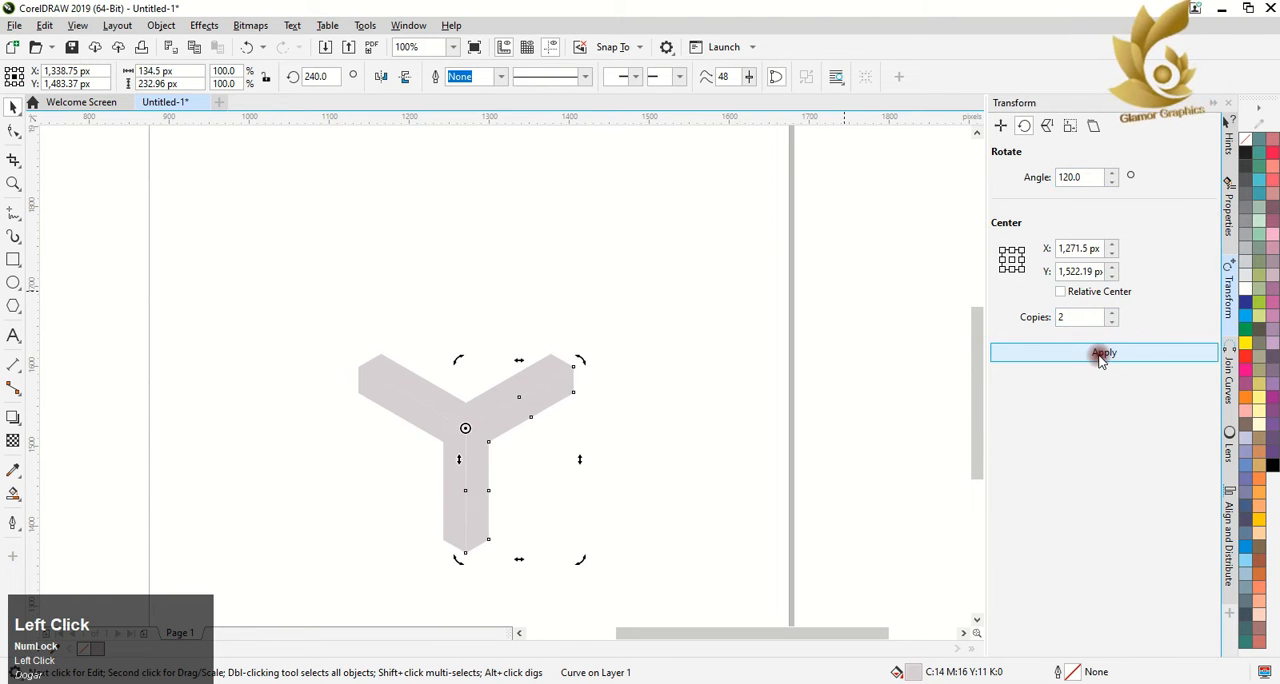
{"action": "left_click", "coordinate": [697, 432]}
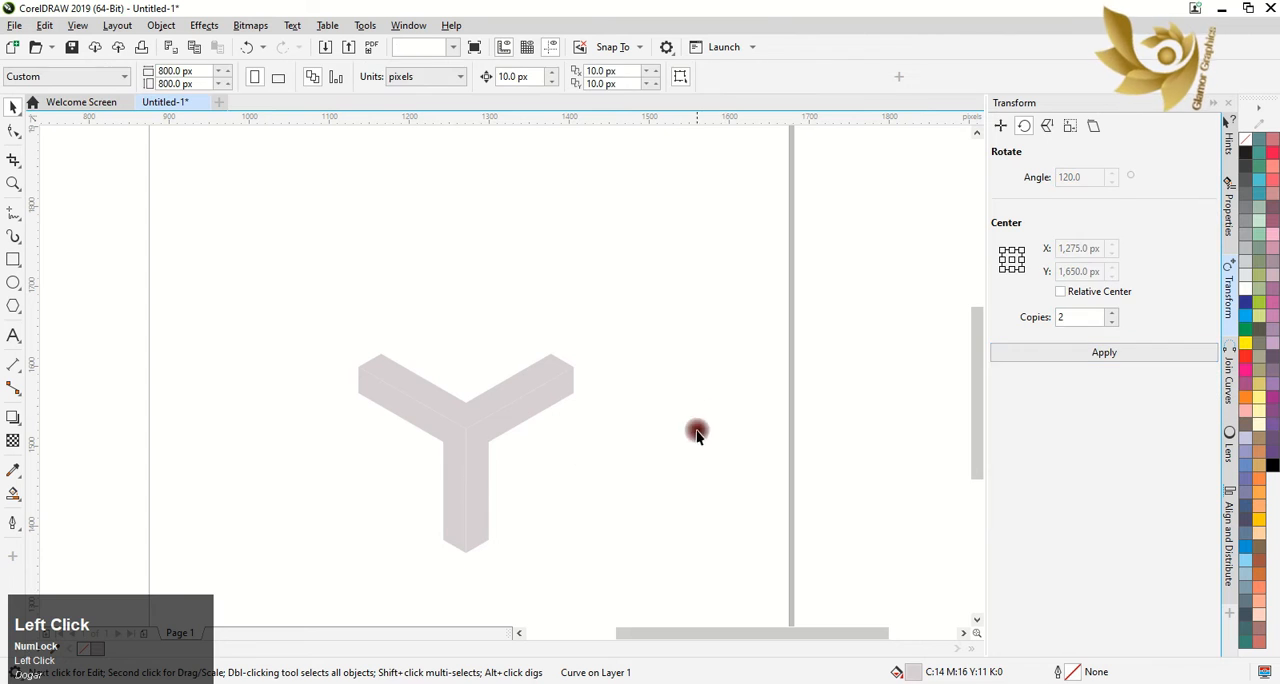
Apply a horizontal linear fountain fill across the upper V shape, from its left arm to its right arm
{"action": "left_click", "coordinate": [465, 409]}
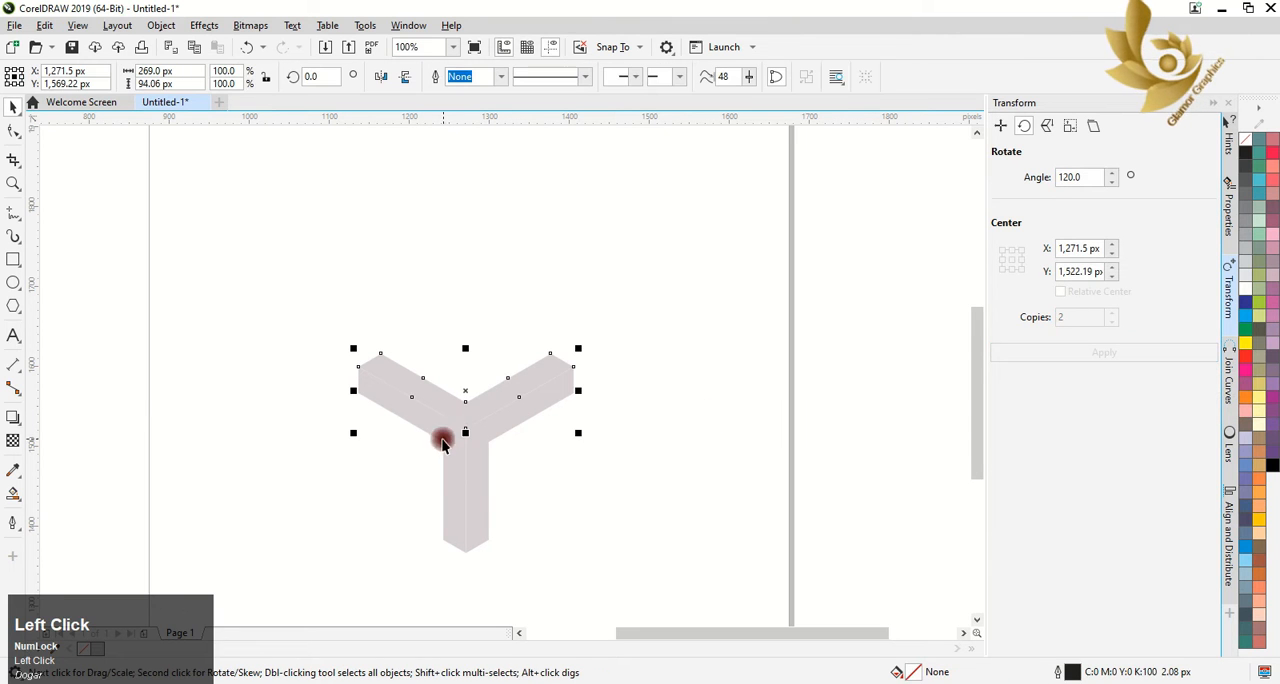
{"action": "left_click", "coordinate": [24, 502]}
{"action": "left_click", "coordinate": [37, 494]}
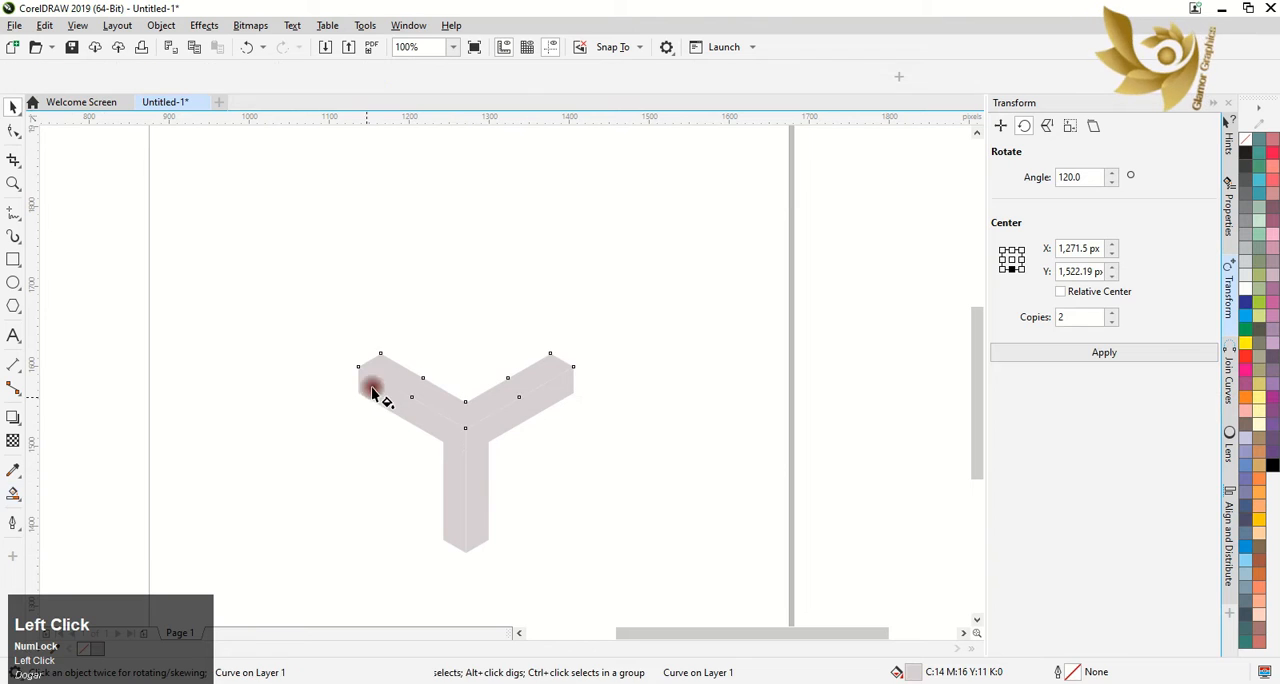
{"action": "left_click_drag", "start_coordinate": [390, 373], "coordinate": [551, 372]}
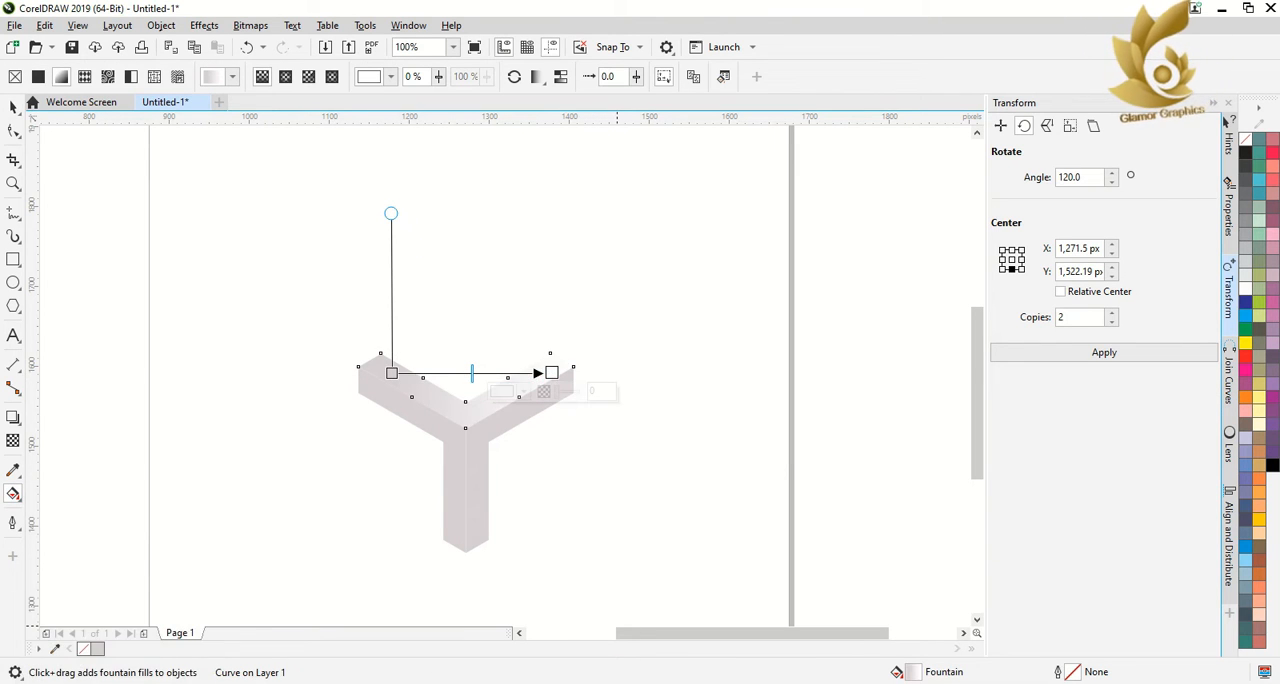
Set the start color of the upper V's gradient to Autumn Orange from the CMYK palette
{"action": "left_click", "coordinate": [461, 430]}
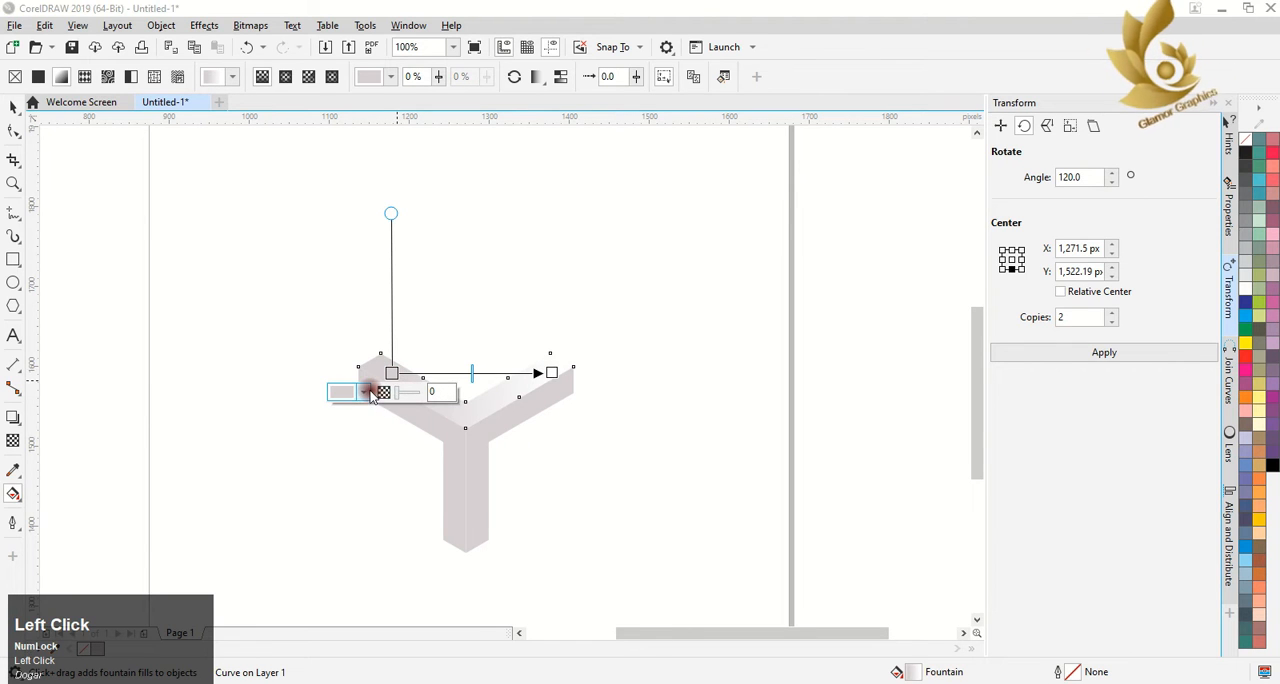
{"action": "left_click", "coordinate": [368, 392]}
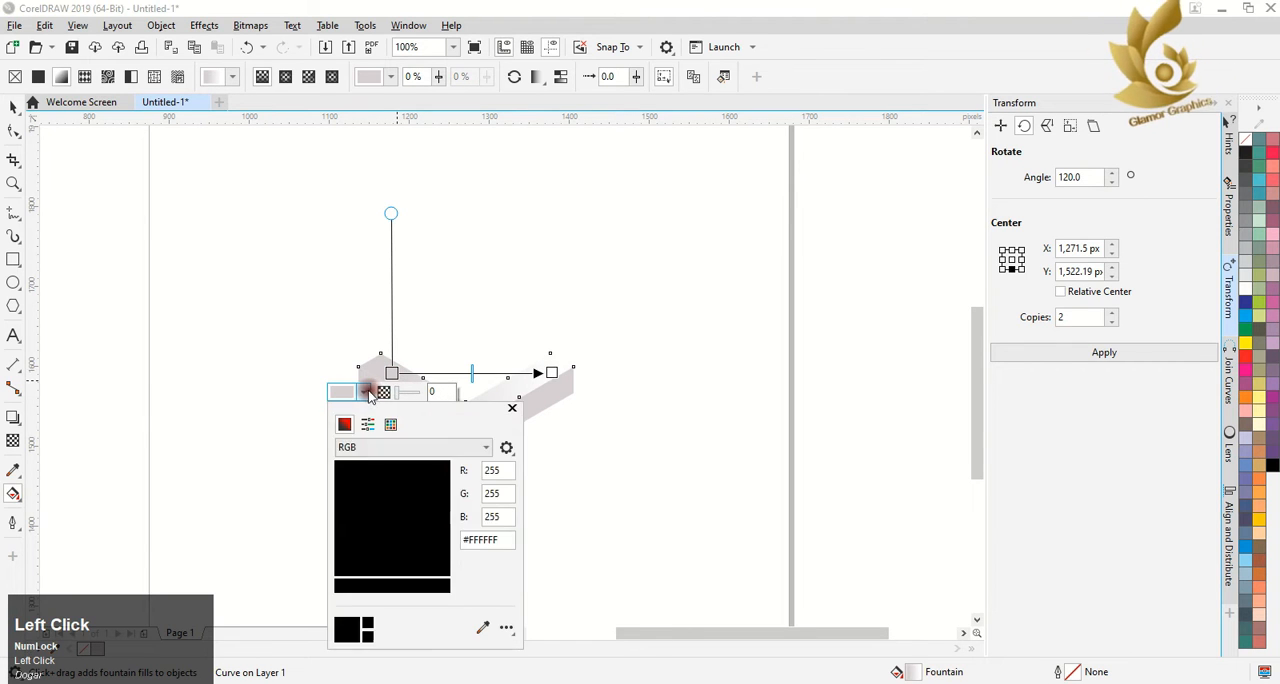
{"action": "left_click", "coordinate": [481, 627]}
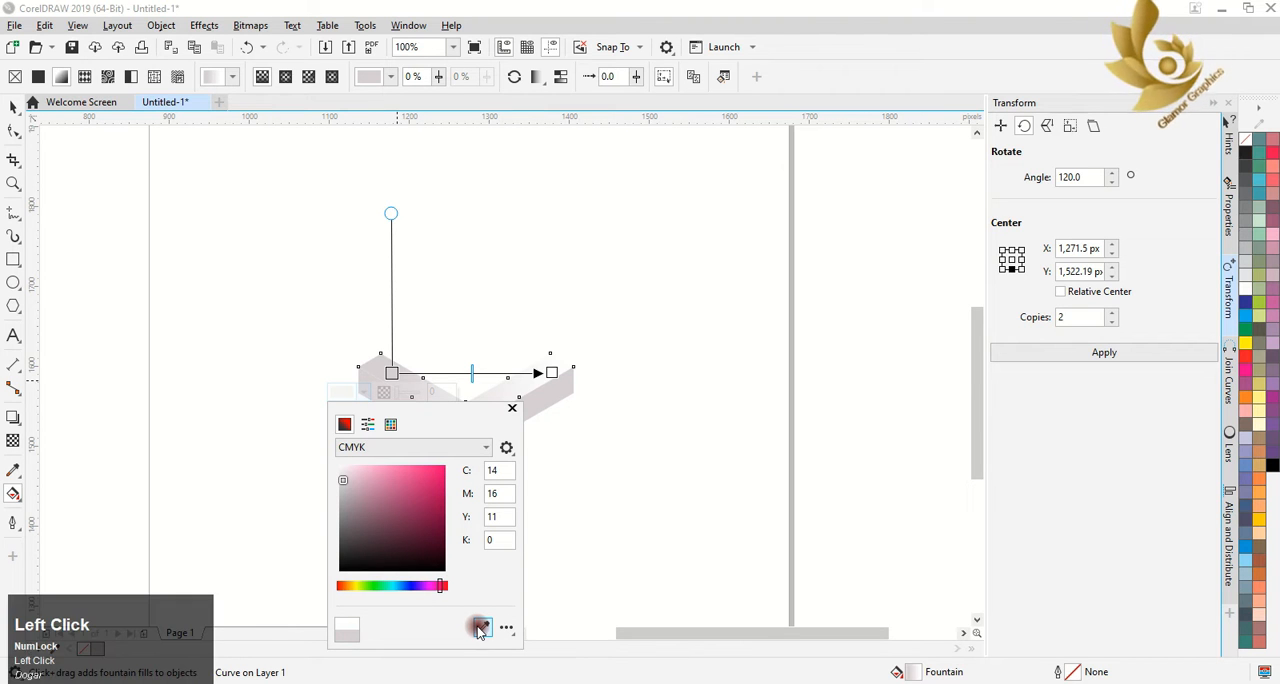
{"action": "left_click", "coordinate": [1271, 470]}
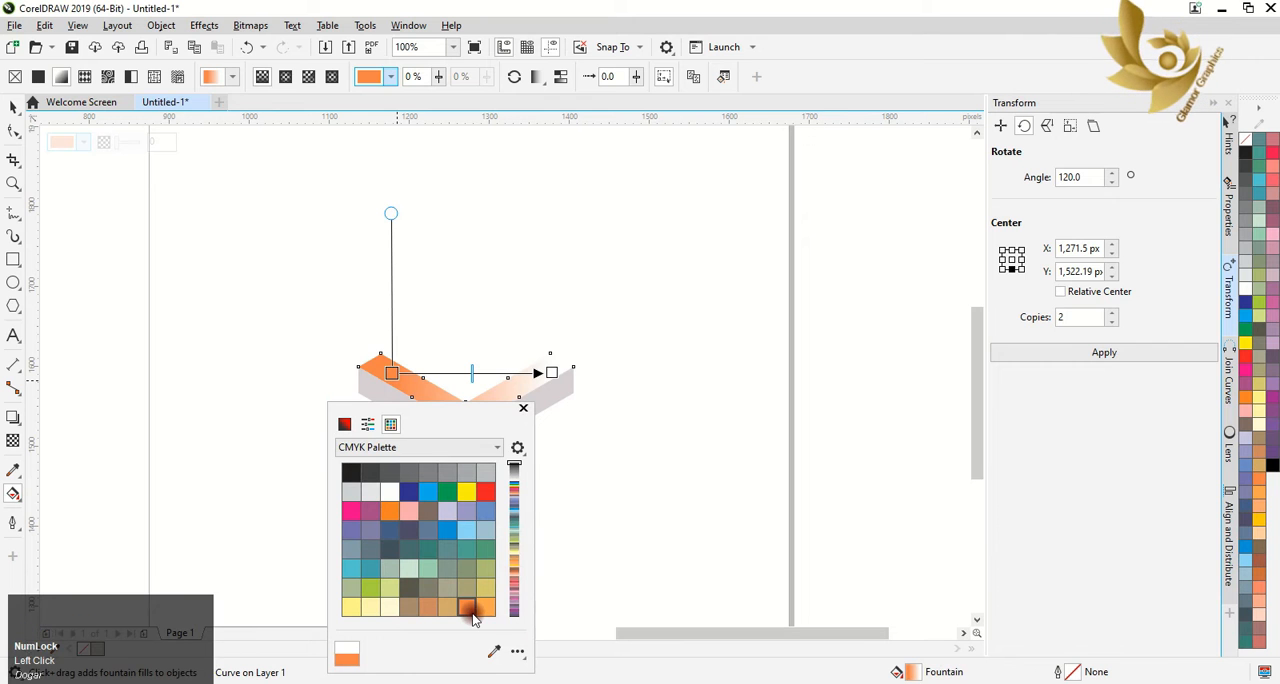
{"action": "left_click", "coordinate": [484, 610]}
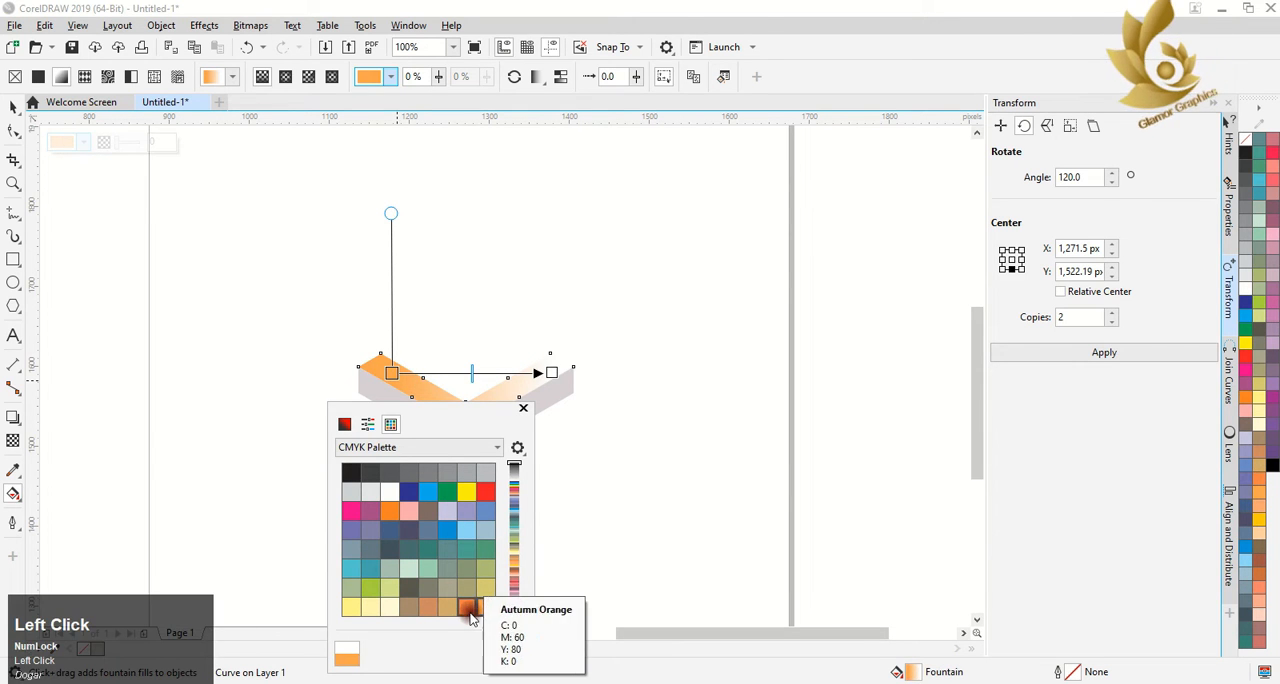
{"action": "left_click", "coordinate": [466, 606]}
Set the end color of the upper V's gradient to the same Autumn Orange
{"action": "left_click", "coordinate": [552, 374]}
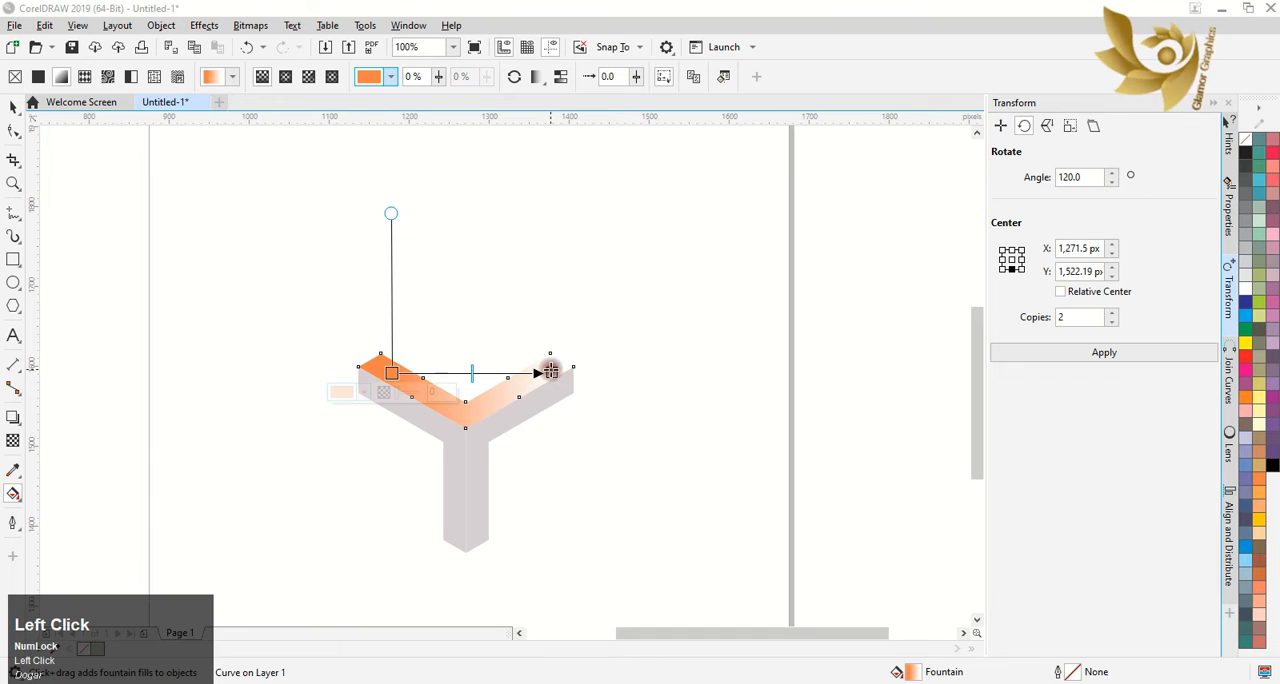
{"action": "left_click", "coordinate": [526, 392]}
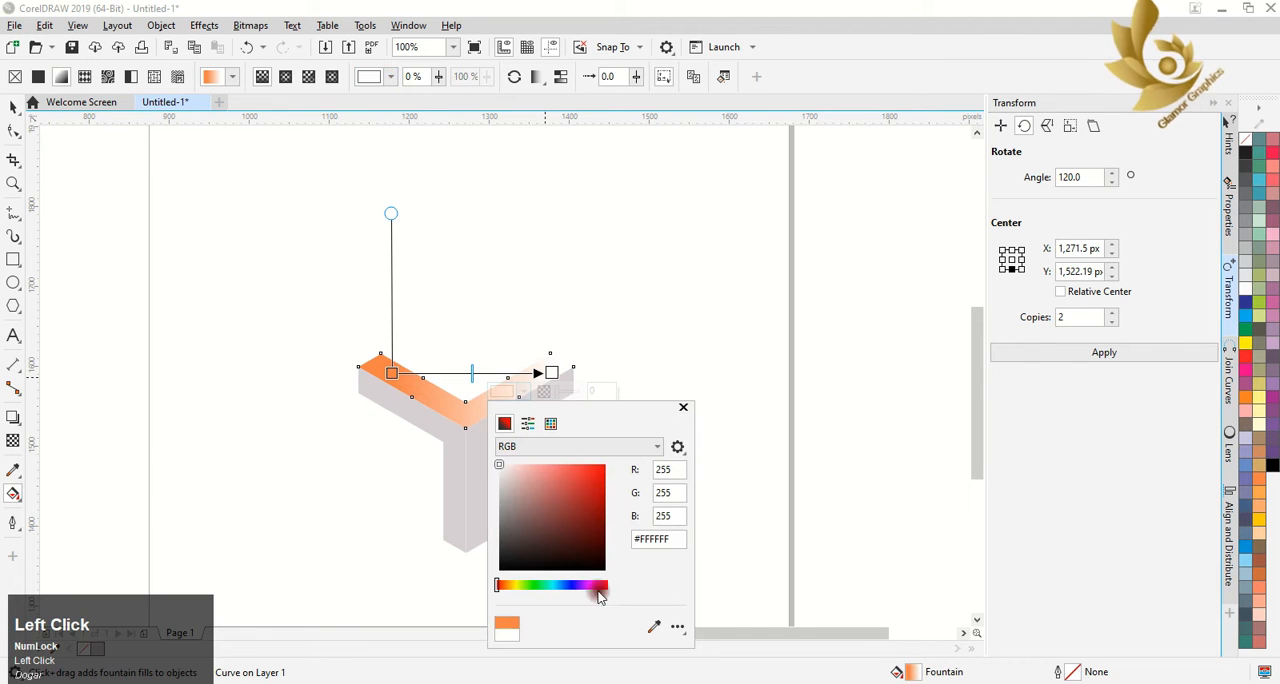
{"action": "left_click", "coordinate": [550, 423]}
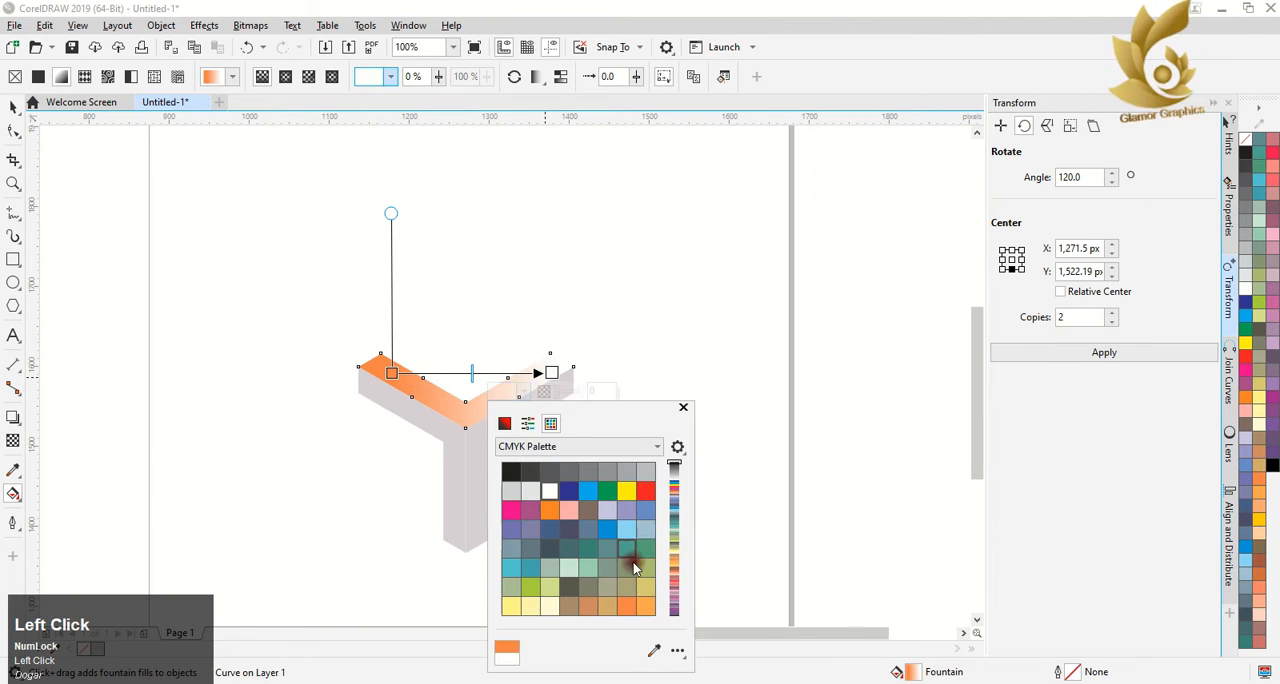
{"action": "left_click", "coordinate": [625, 605]}
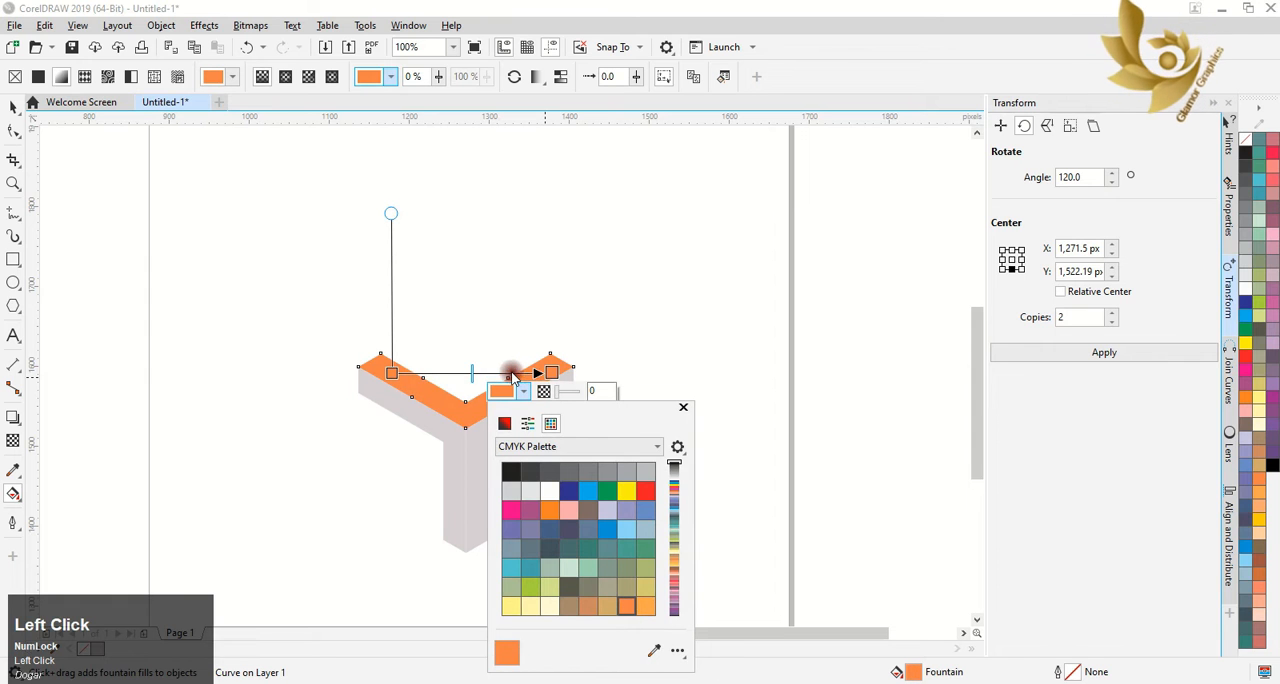
Add a color stop at 52% on the upper V's gradient and make it pale yellow from the CMYK palette
{"action": "scroll", "coordinate": [473, 375], "scroll_direction": "up", "scroll_amount": 2}
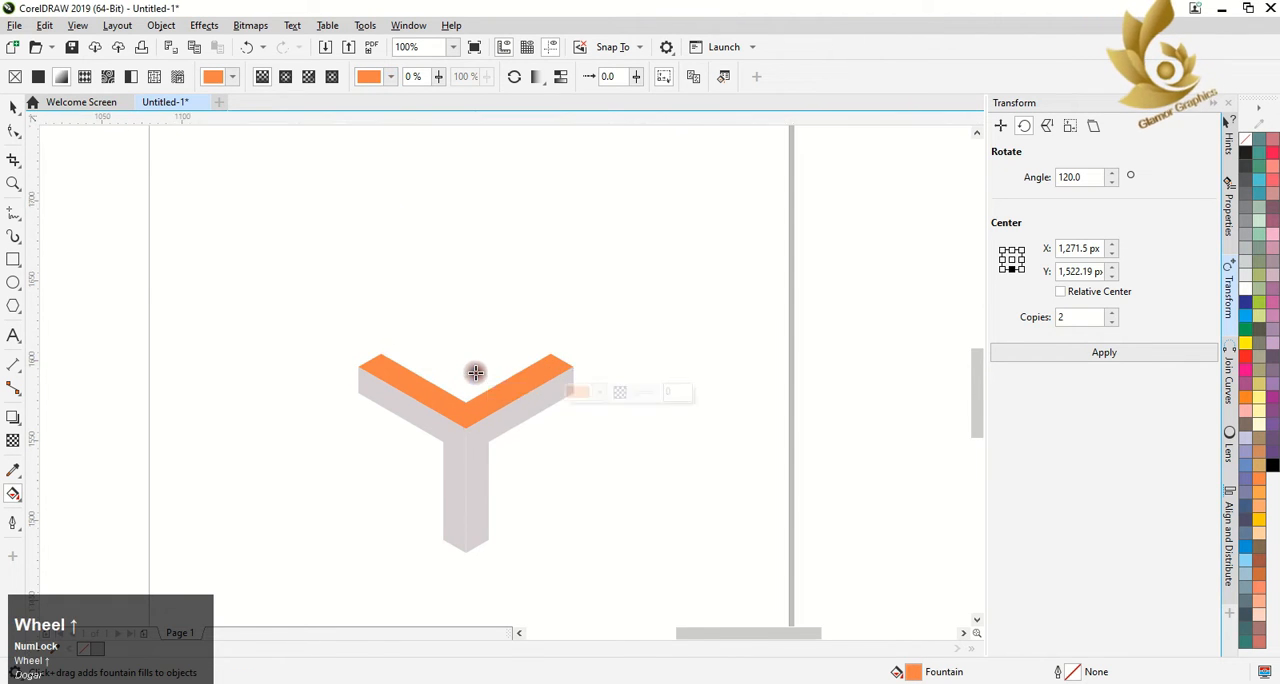
{"action": "double_click", "coordinate": [472, 375]}
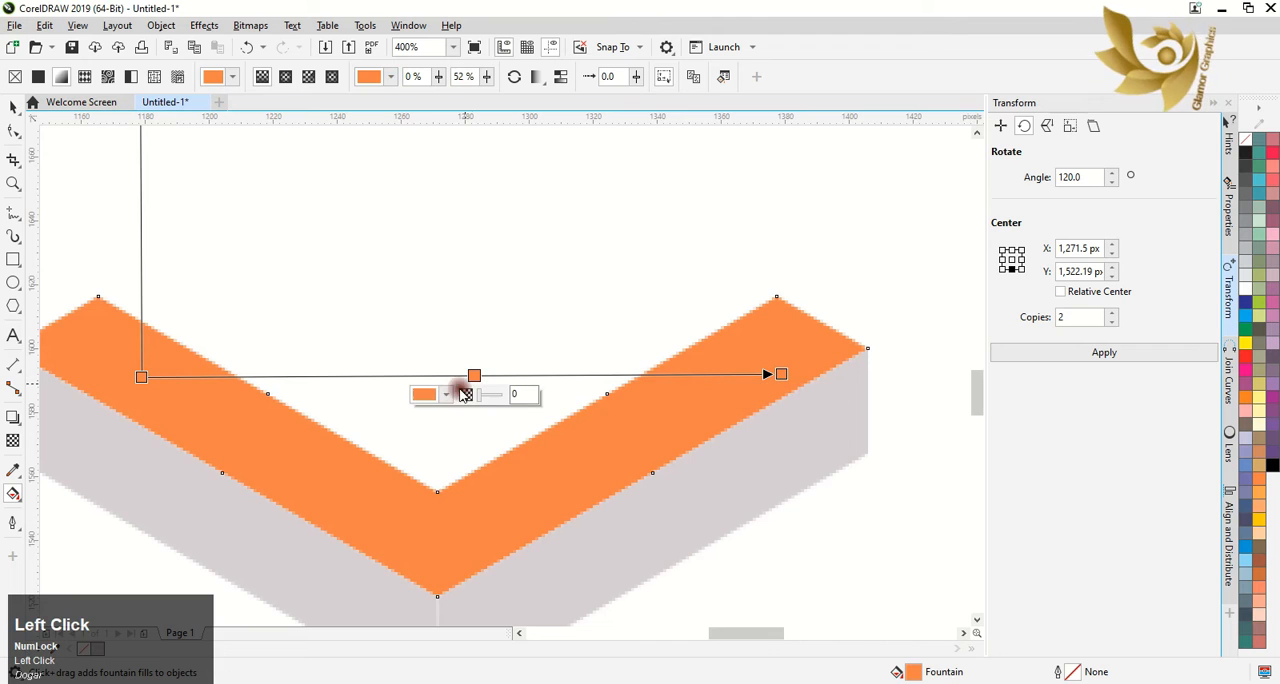
{"action": "left_click", "coordinate": [450, 394]}
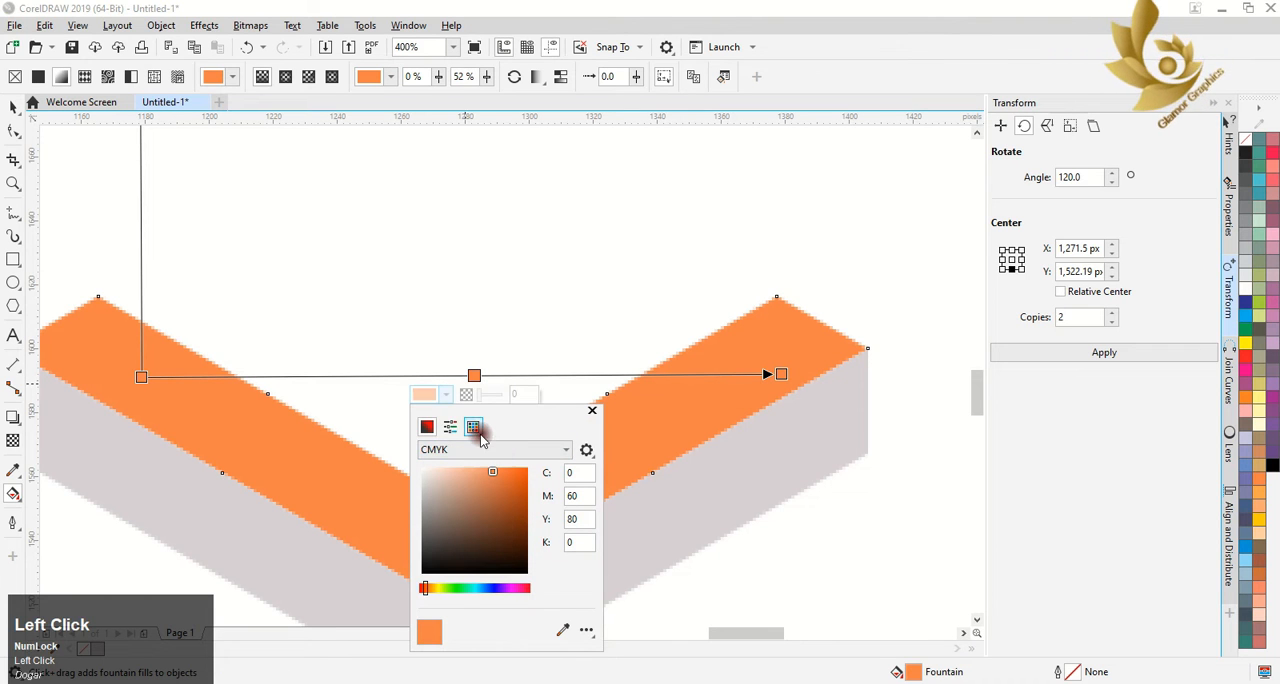
{"action": "left_click", "coordinate": [473, 427]}
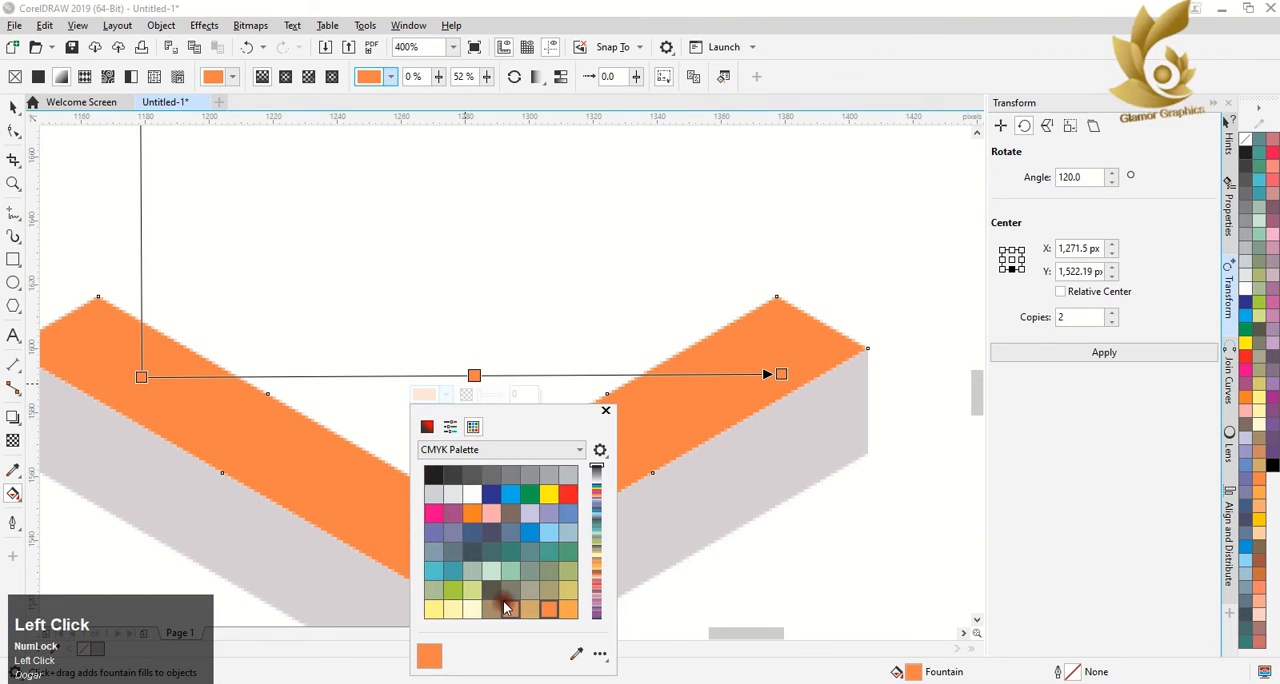
{"action": "left_click", "coordinate": [433, 609]}
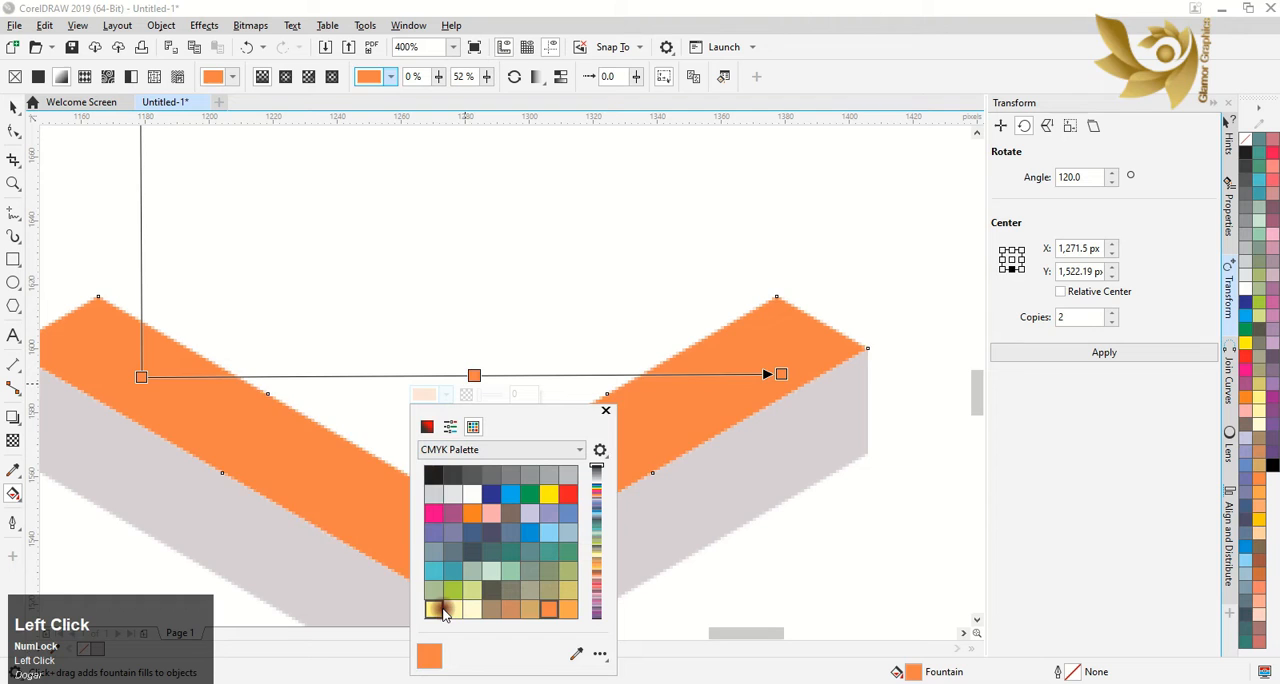
Add a color stop at 77% on the upper V's gradient and make it Light Orange from the CMYK palette
{"action": "double_click", "coordinate": [634, 374]}
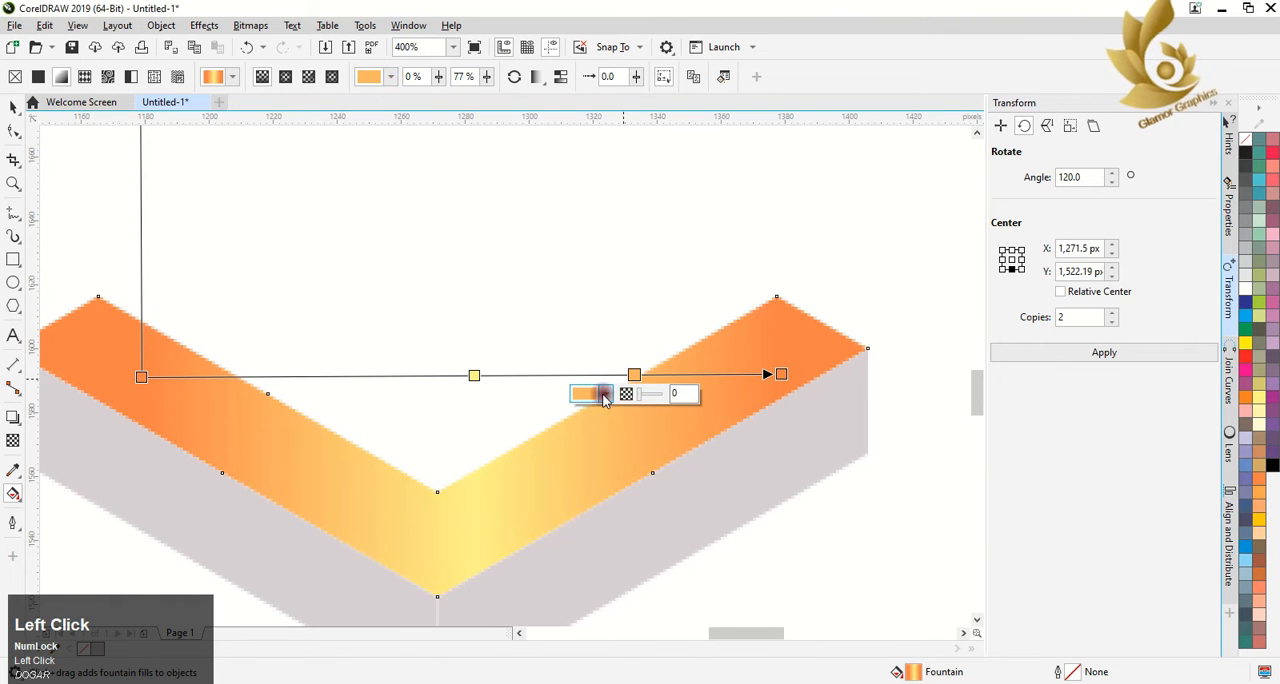
{"action": "left_click", "coordinate": [604, 396]}
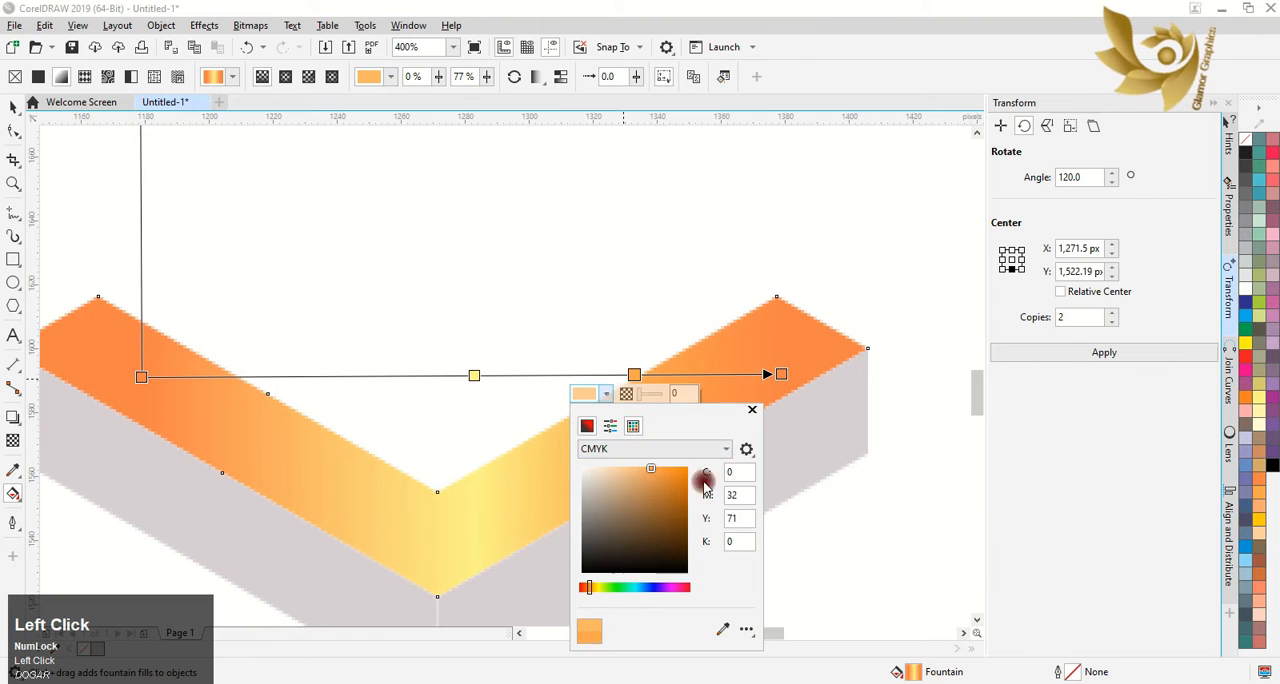
{"action": "left_click", "coordinate": [633, 426]}
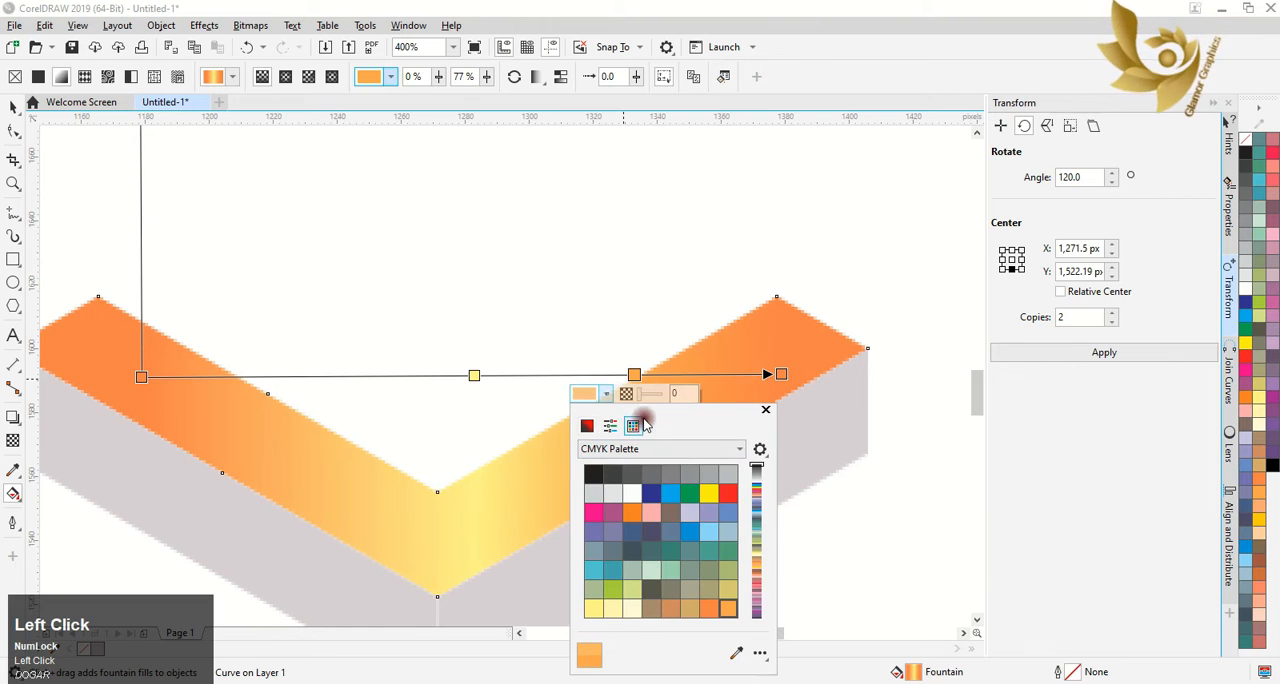
{"action": "left_click", "coordinate": [720, 610]}
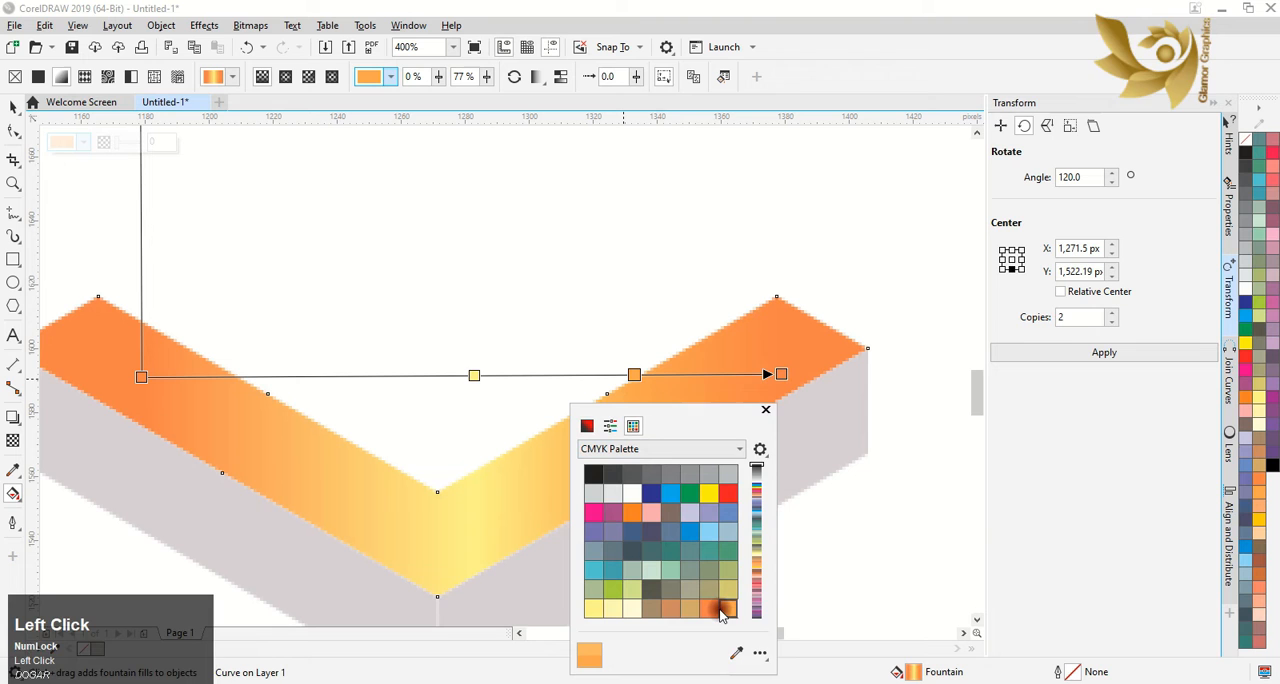
{"action": "left_click", "coordinate": [560, 533]}
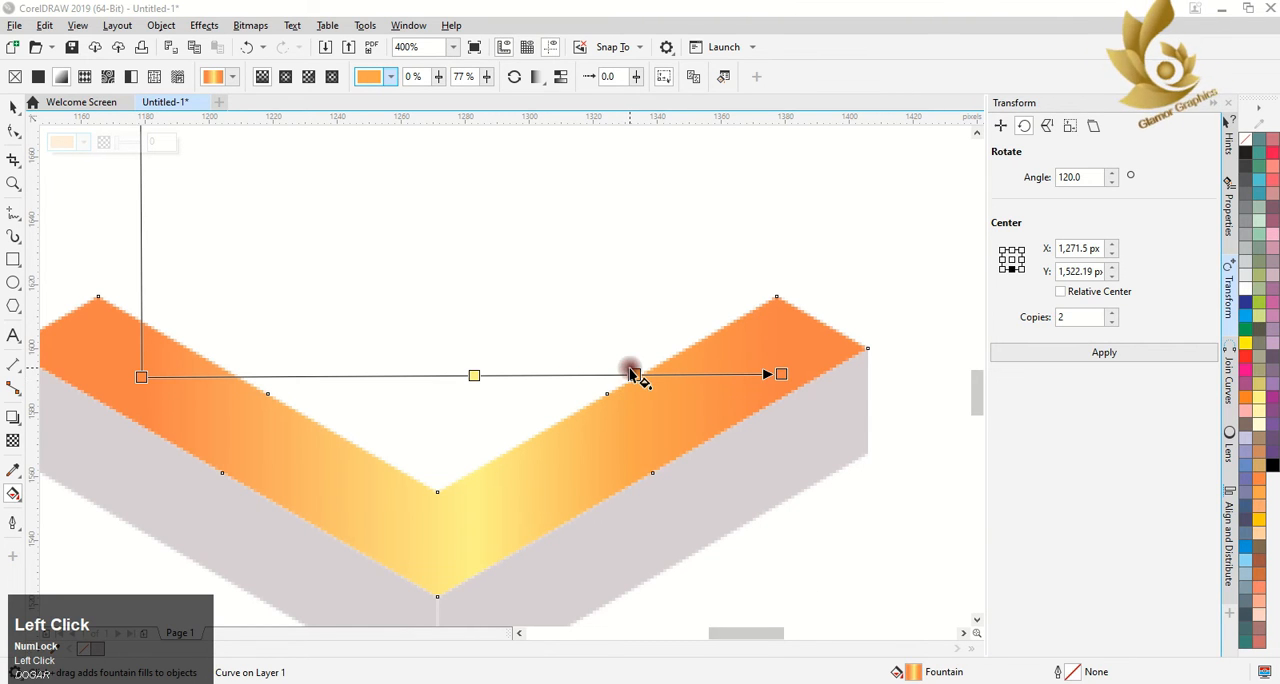
Shift the upper V's light orange stop to 68% and its pale yellow stop to 45% along the gradient
{"action": "left_click_drag", "start_coordinate": [632, 374], "coordinate": [577, 374]}
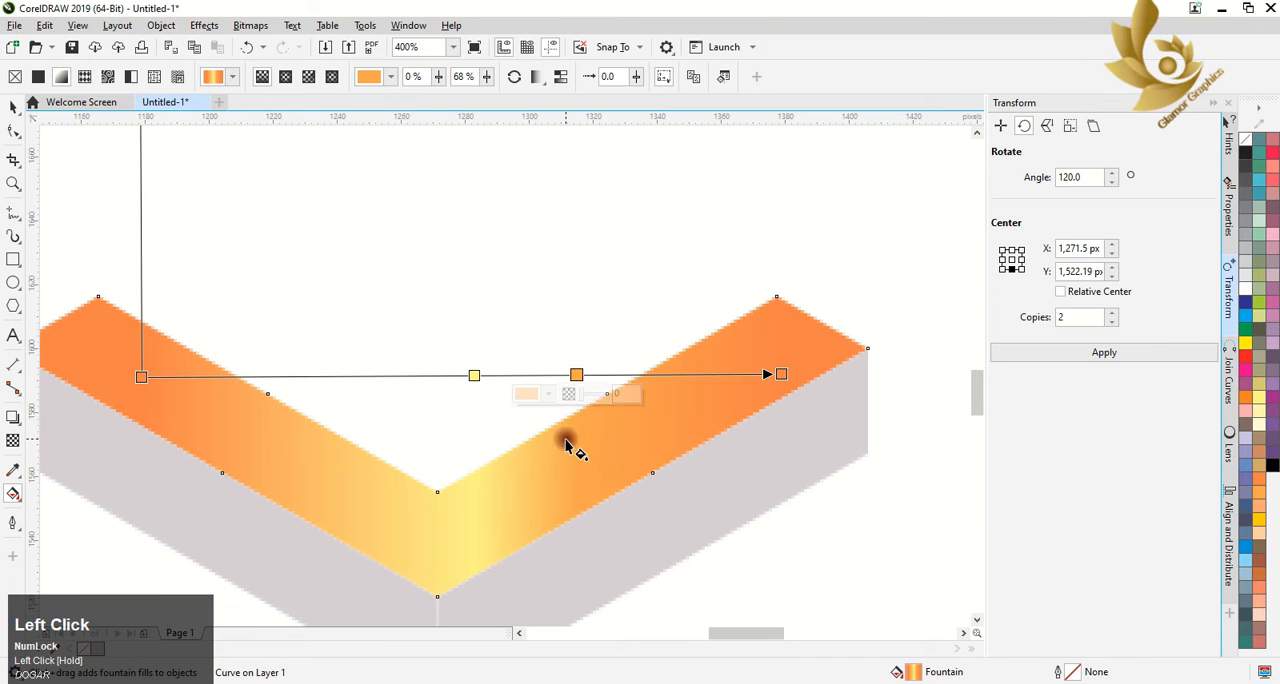
{"action": "scroll", "coordinate": [566, 445], "scroll_direction": "down", "scroll_amount": 1}
{"action": "scroll", "coordinate": [566, 445], "scroll_direction": "down", "scroll_amount": 1}
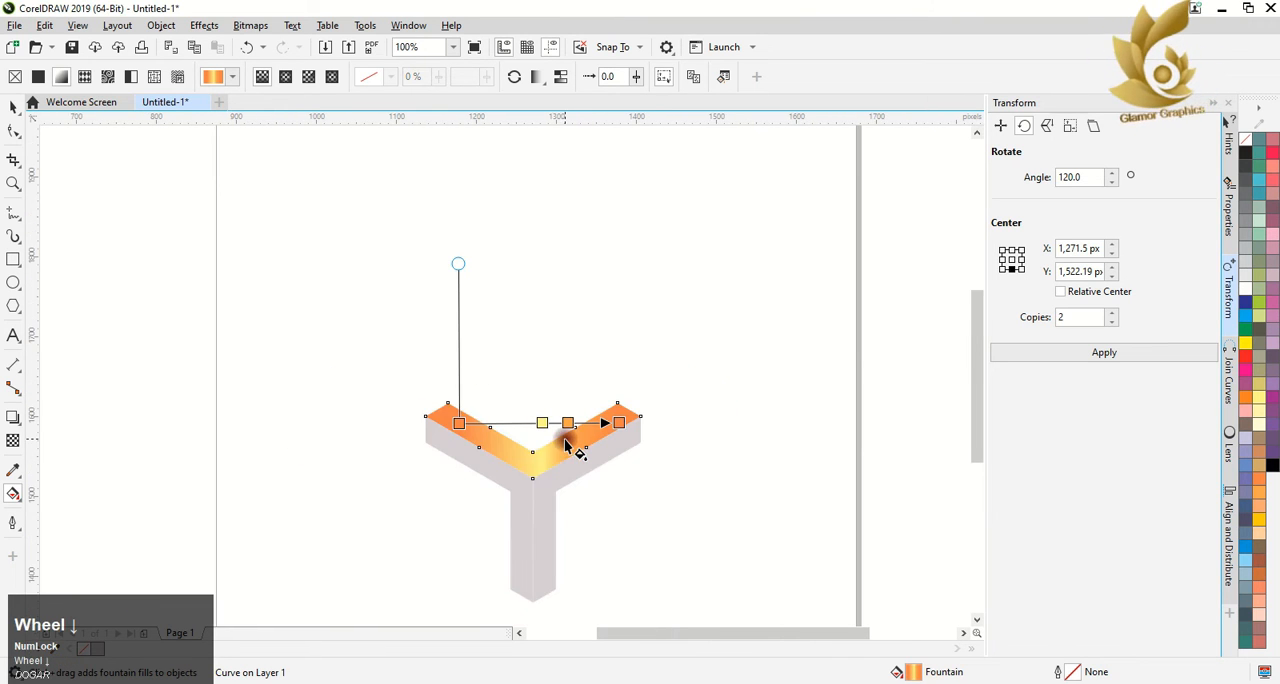
{"action": "left_click_drag", "start_coordinate": [541, 423], "coordinate": [531, 423]}
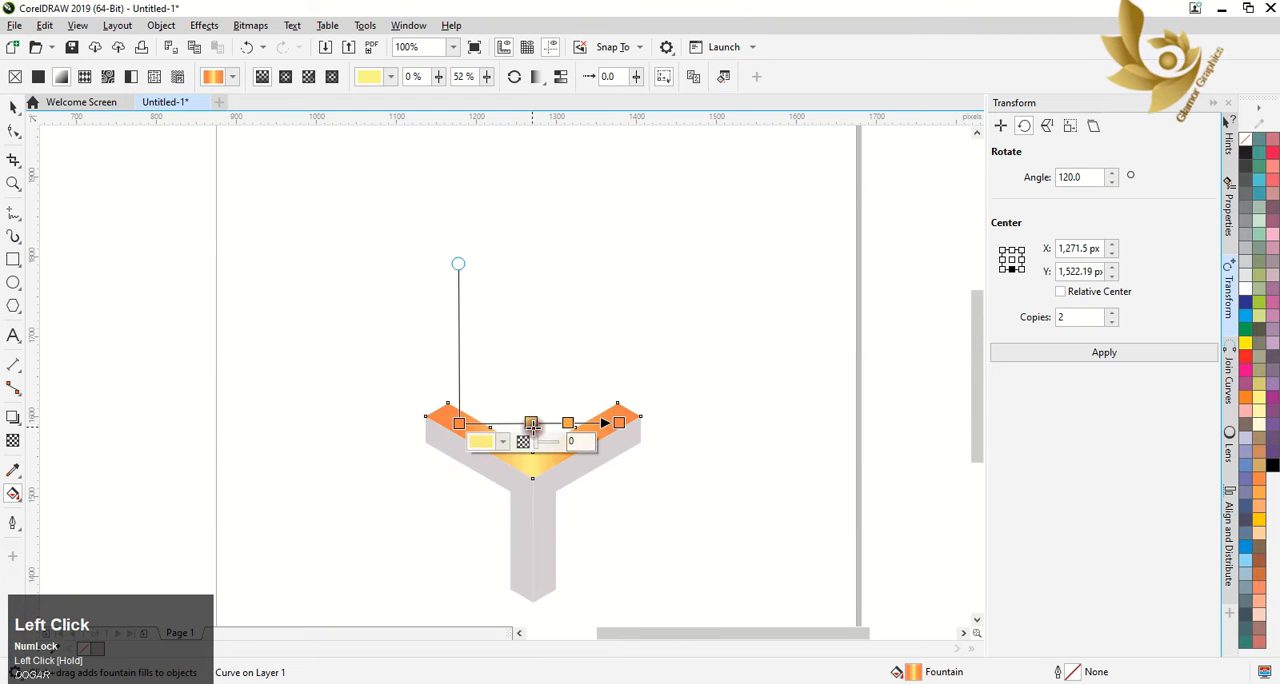
Recolor the 45% stop of the upper V's gradient to a stronger yellow, C 4, M 1, Y 82, K 0
{"action": "left_click", "coordinate": [507, 443]}
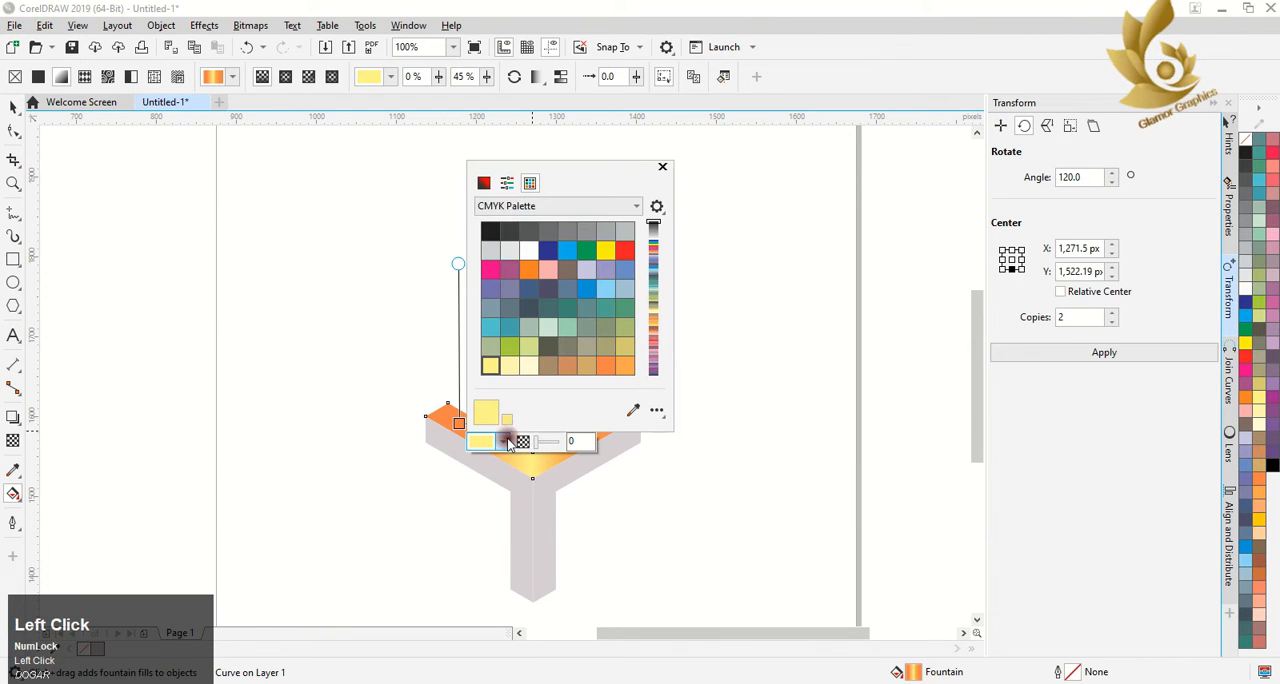
{"action": "left_click", "coordinate": [484, 183]}
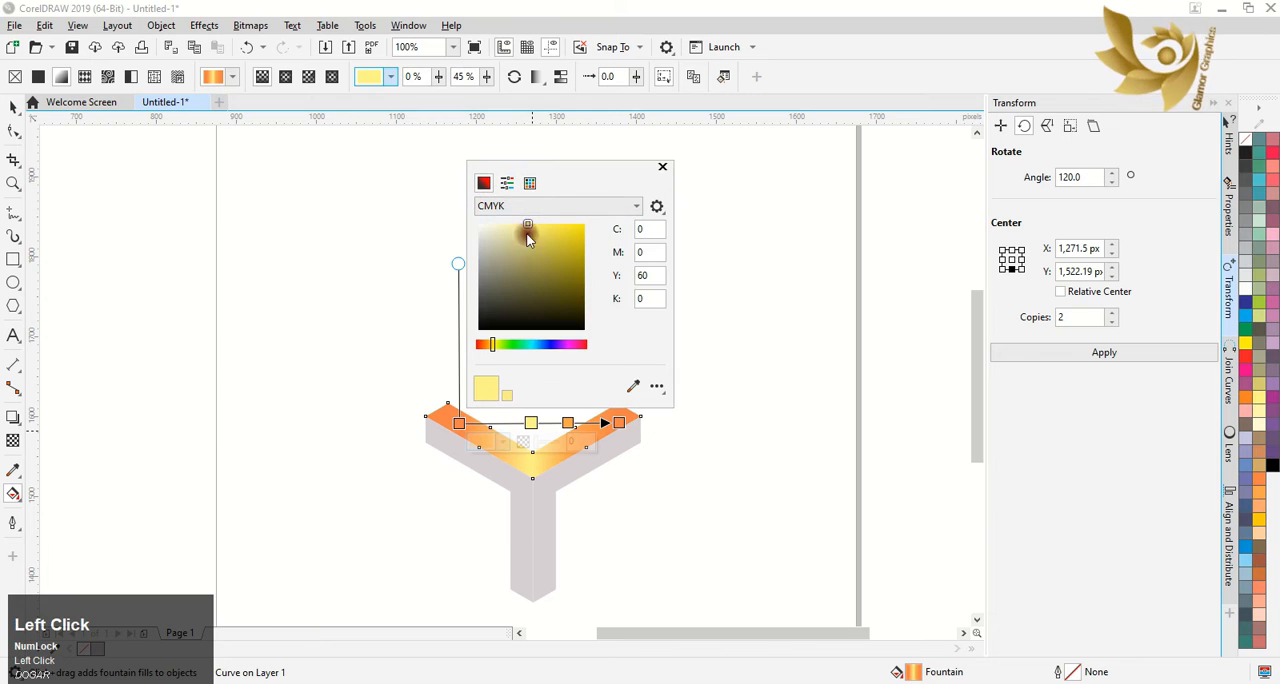
{"action": "left_click", "coordinate": [545, 228]}
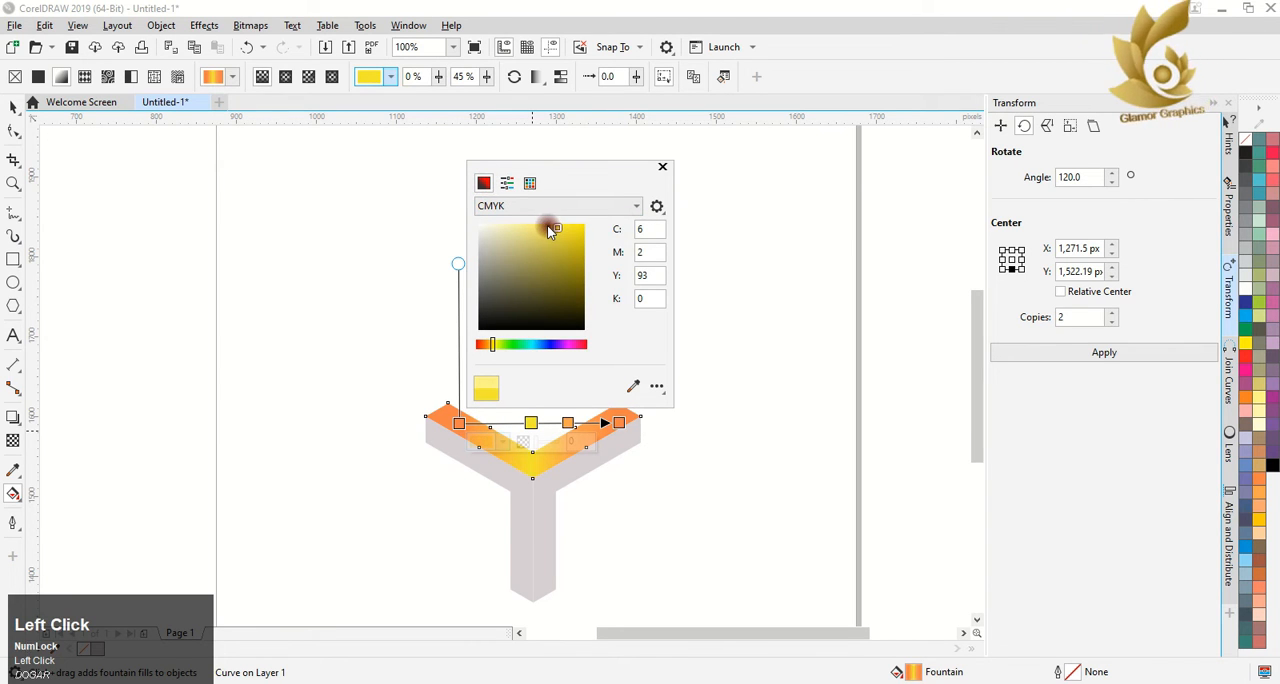
{"action": "left_click", "coordinate": [547, 225]}
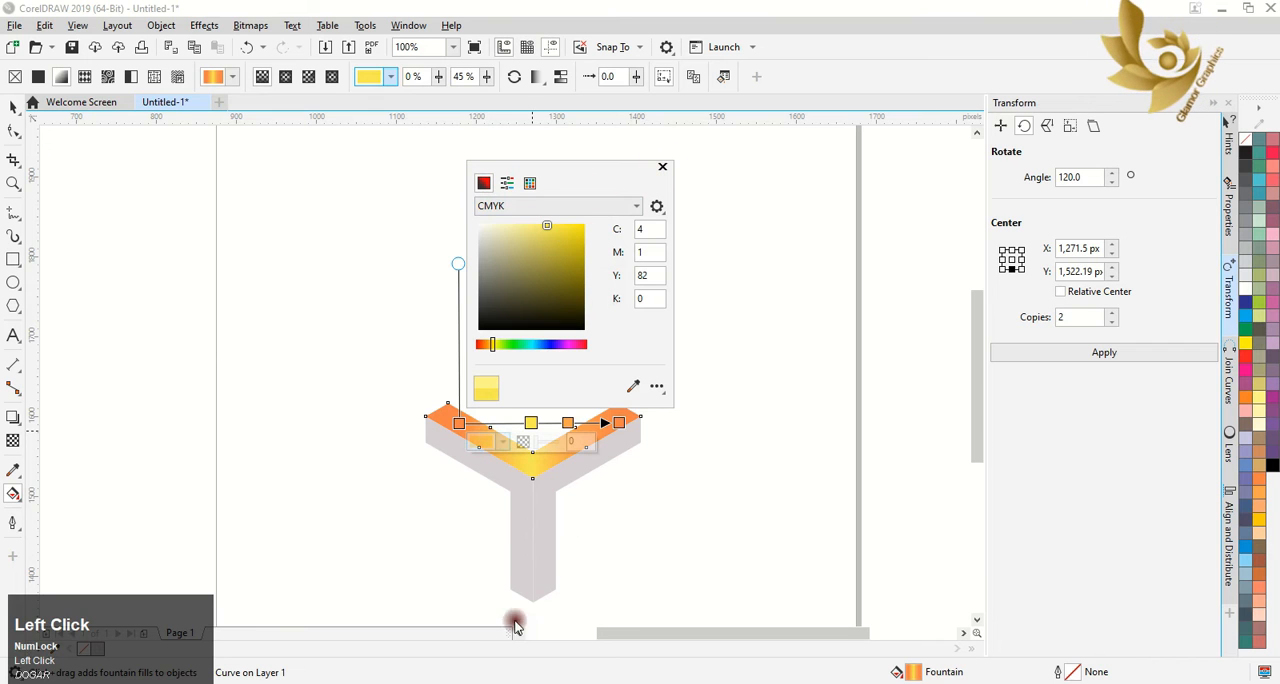
{"action": "left_click", "coordinate": [662, 167]}
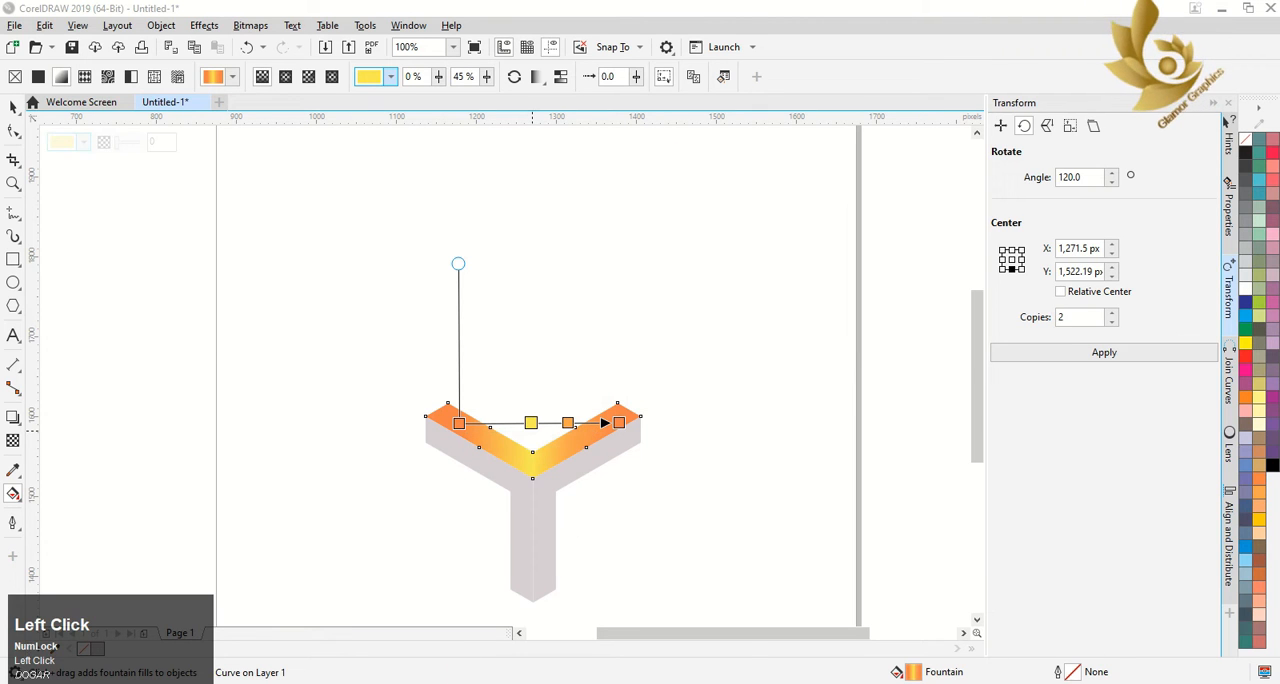
{"action": "left_click", "coordinate": [566, 390]}
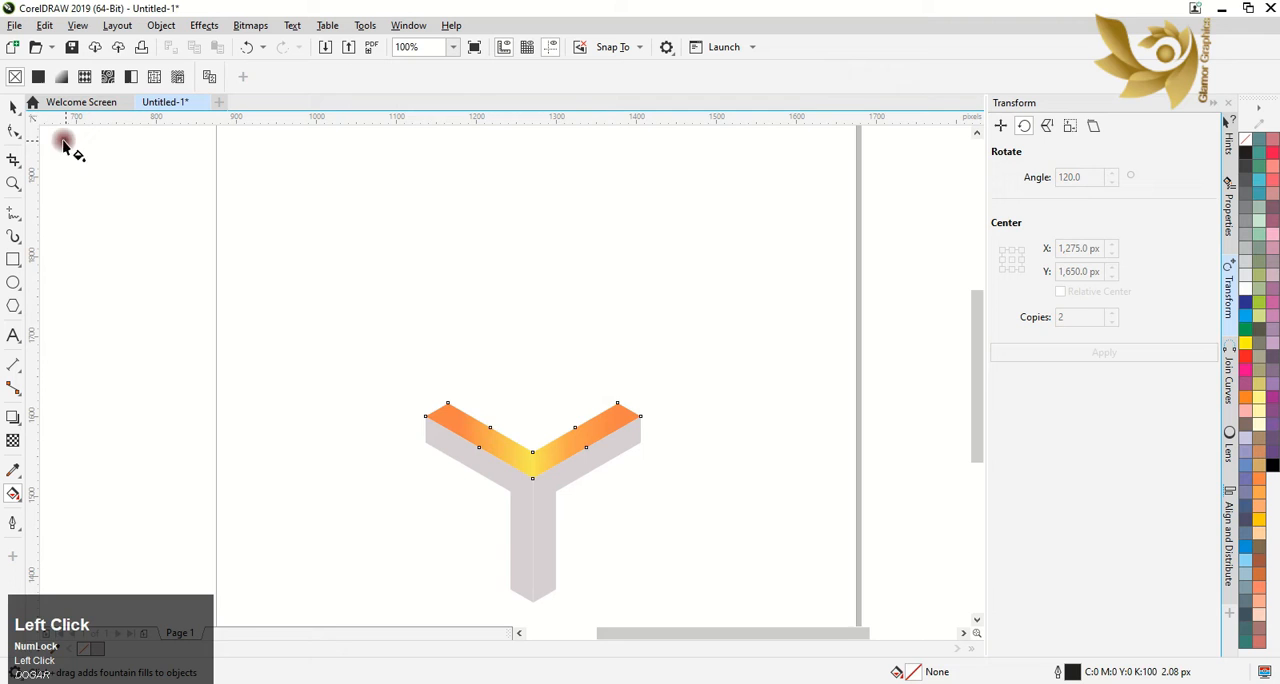
Copy the upper V's fountain fill onto the grey V shape at the lower left
{"action": "left_click", "coordinate": [13, 106]}
{"action": "left_click", "coordinate": [523, 452]}
{"action": "left_click", "coordinate": [477, 535]}
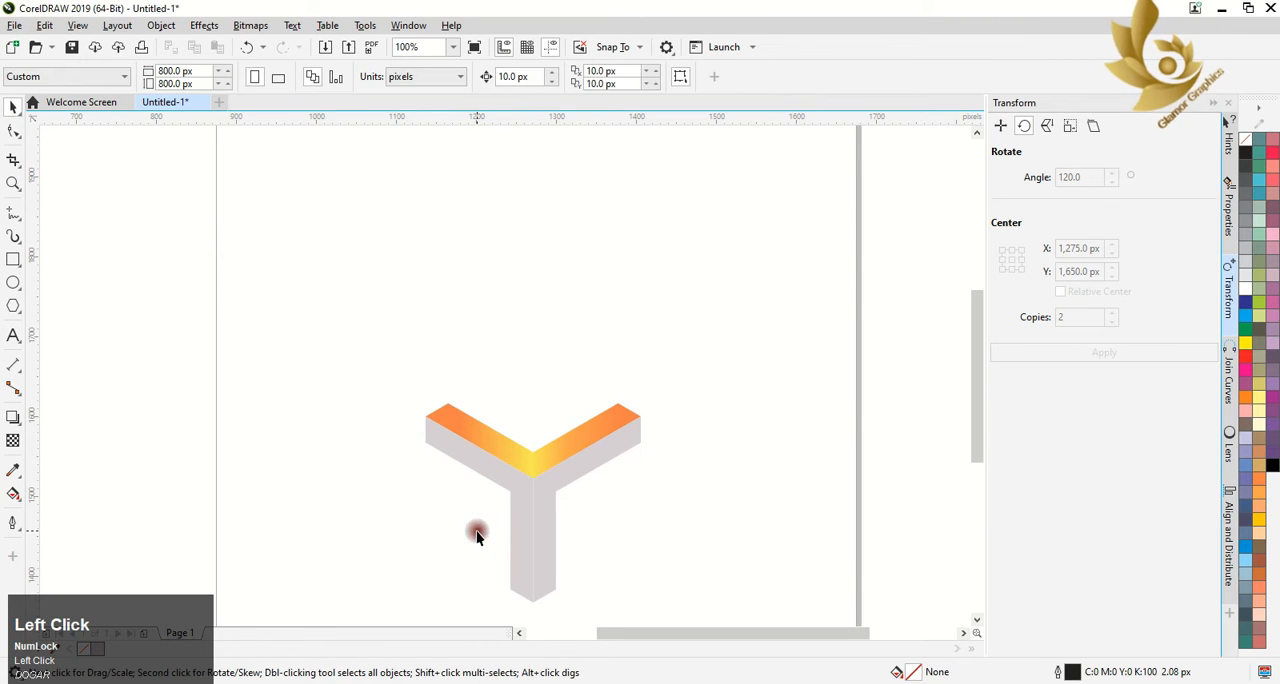
{"action": "left_click", "coordinate": [527, 549]}
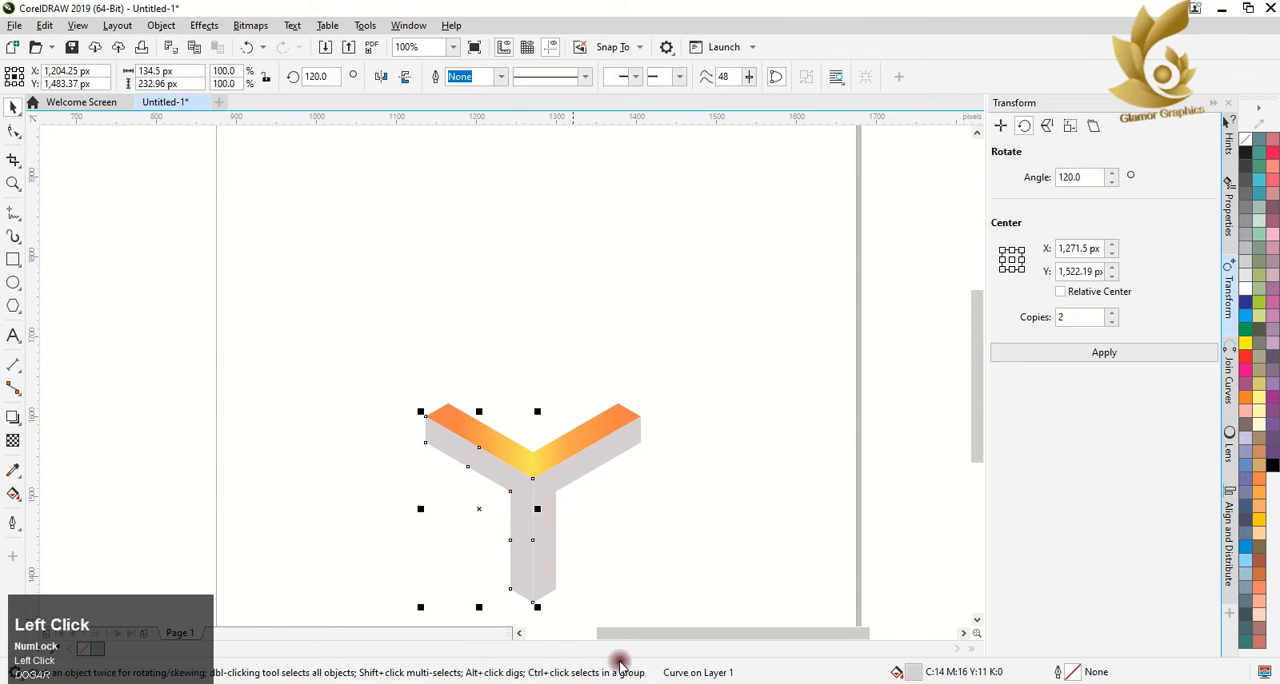
{"action": "left_click", "coordinate": [500, 585]}
{"action": "left_click", "coordinate": [508, 481]}
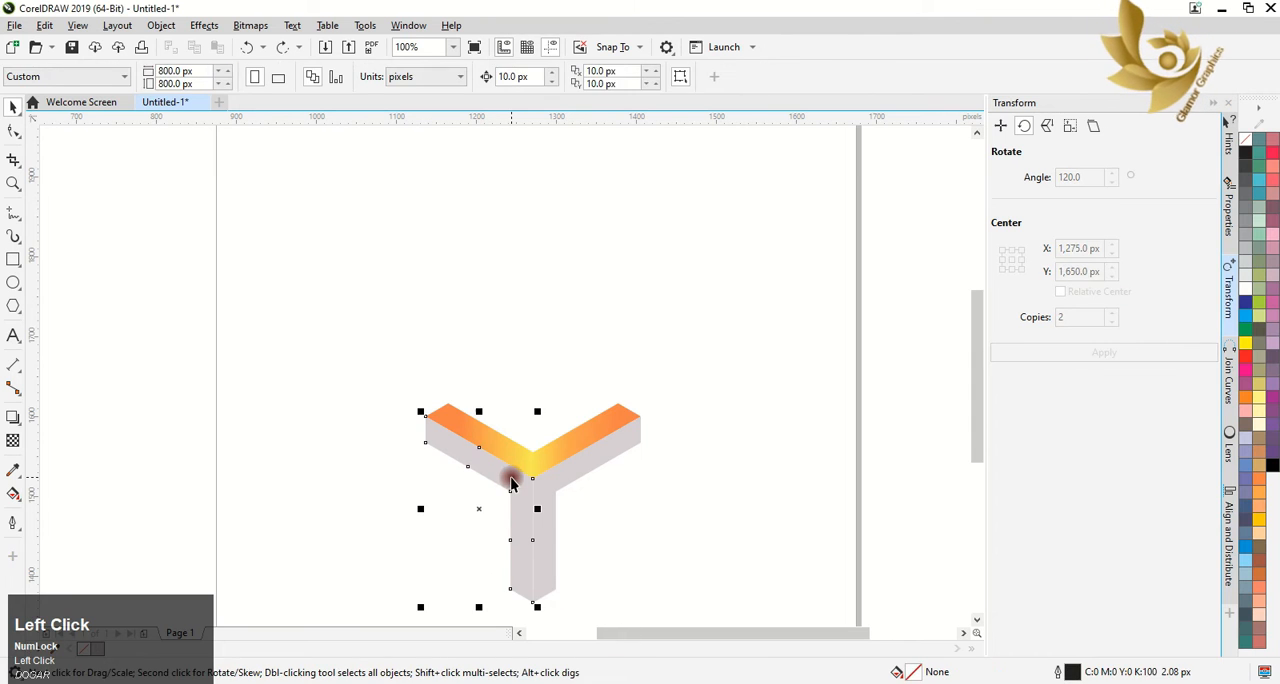
{"action": "left_click", "coordinate": [8, 496]}
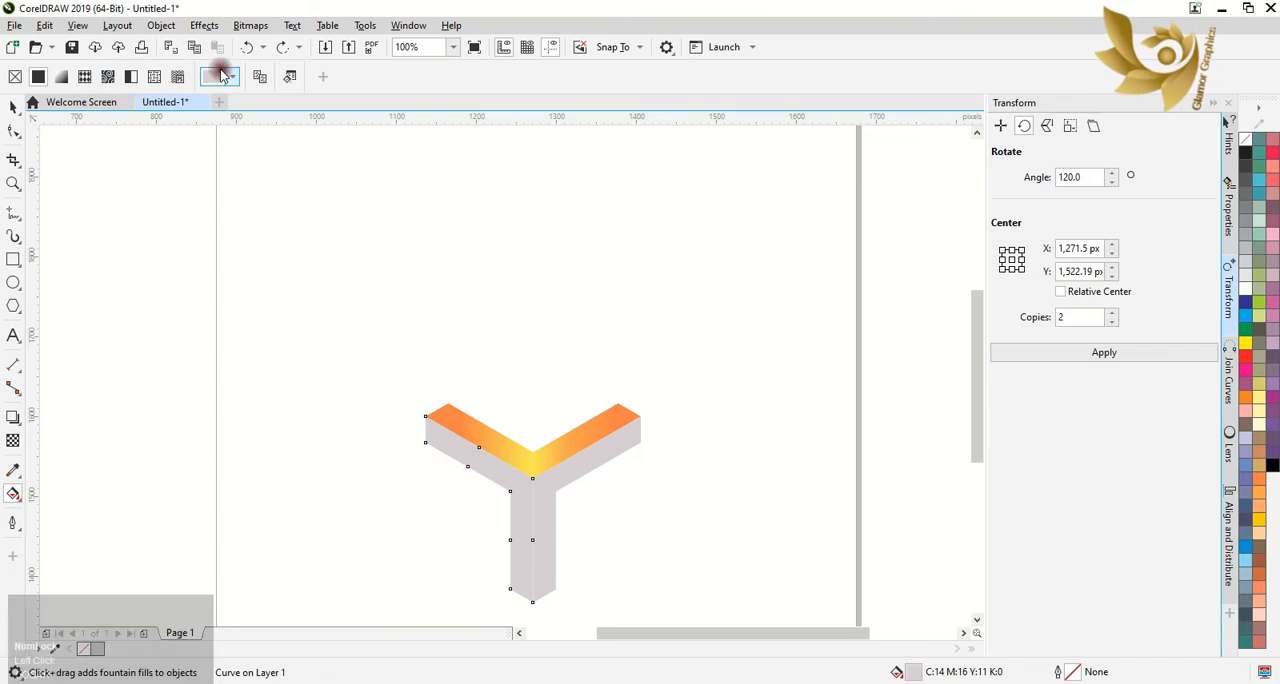
{"action": "left_click", "coordinate": [259, 76]}
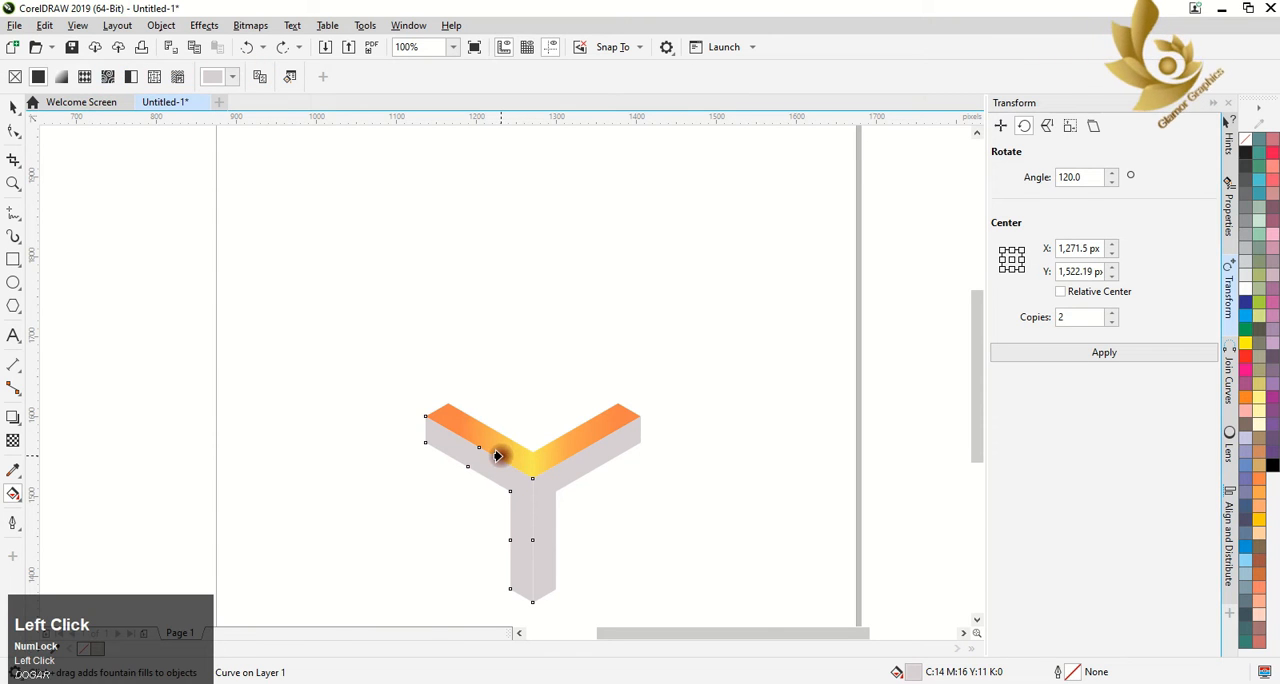
{"action": "left_click", "coordinate": [497, 456]}
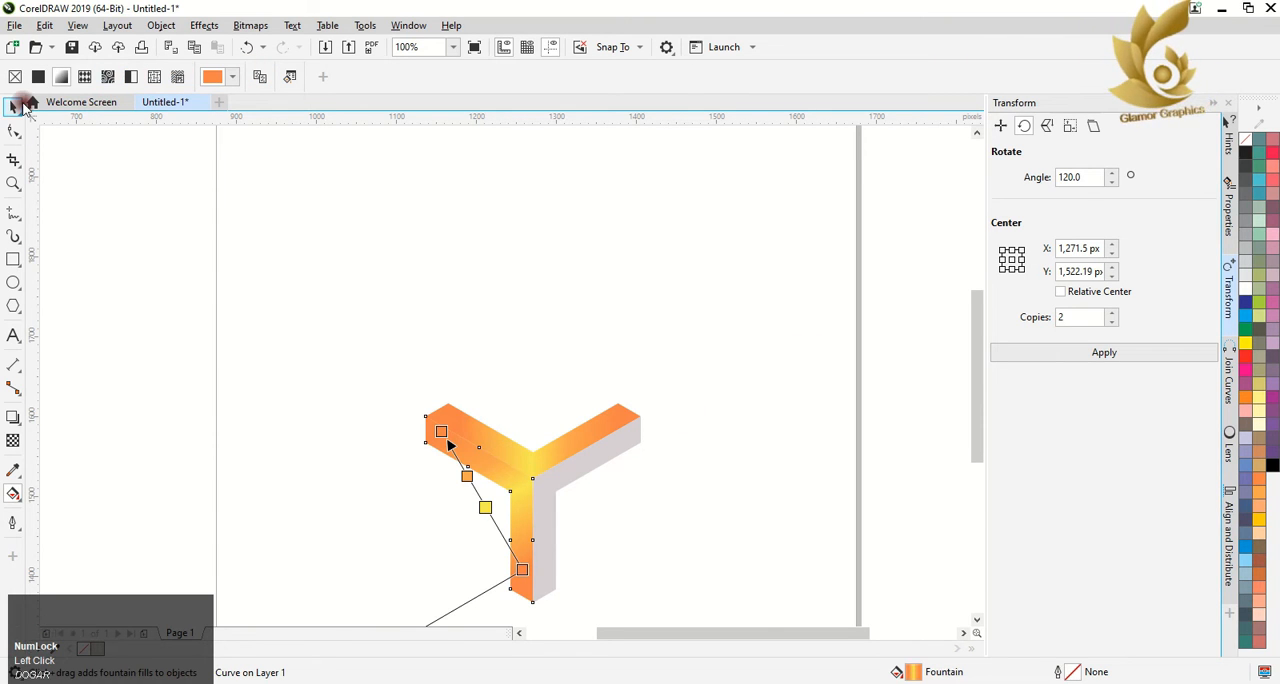
Copy the orange-yellow fountain fill from the lower-left V onto the grey V shape at the lower right
{"action": "left_click", "coordinate": [20, 105]}
{"action": "left_click", "coordinate": [243, 246]}
{"action": "left_click", "coordinate": [559, 484]}
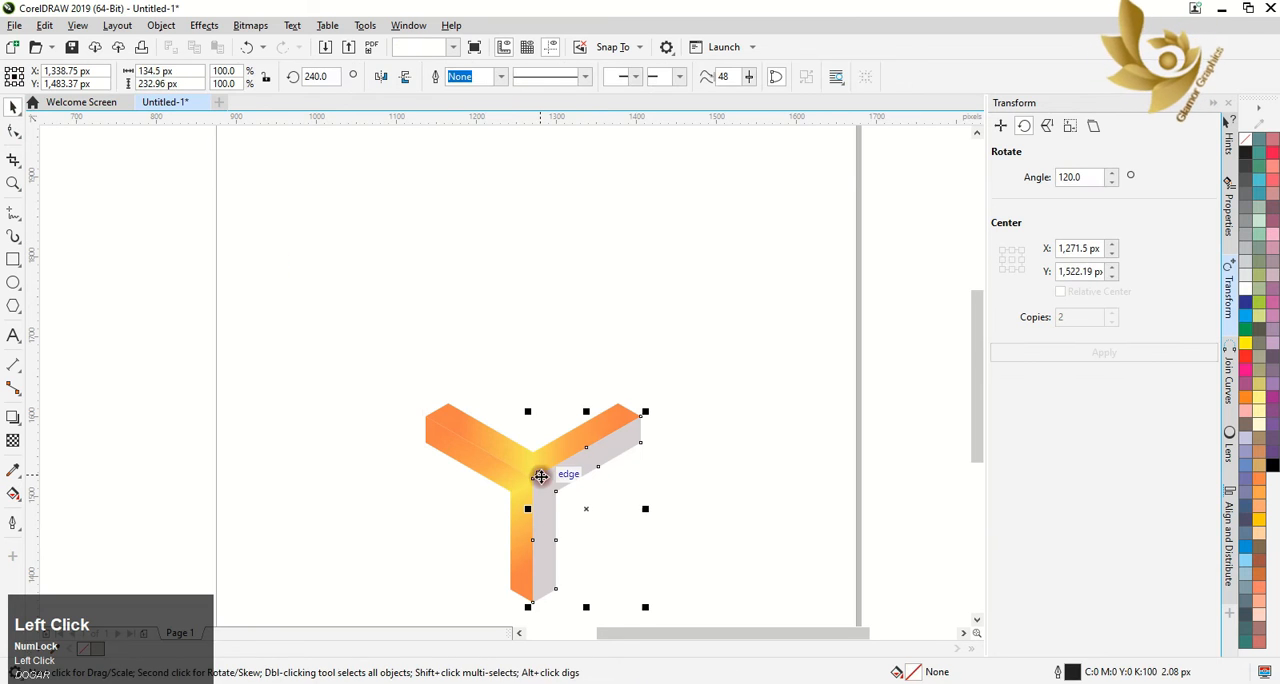
{"action": "left_click", "coordinate": [11, 495]}
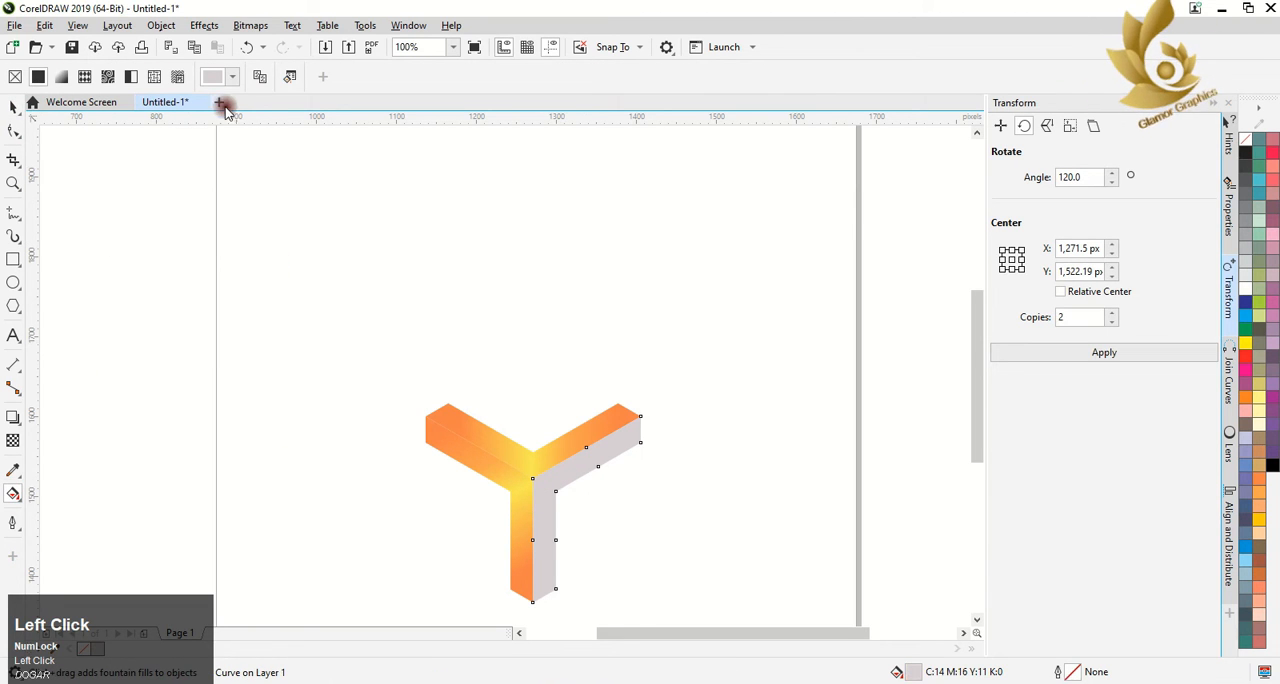
{"action": "left_click", "coordinate": [257, 82]}
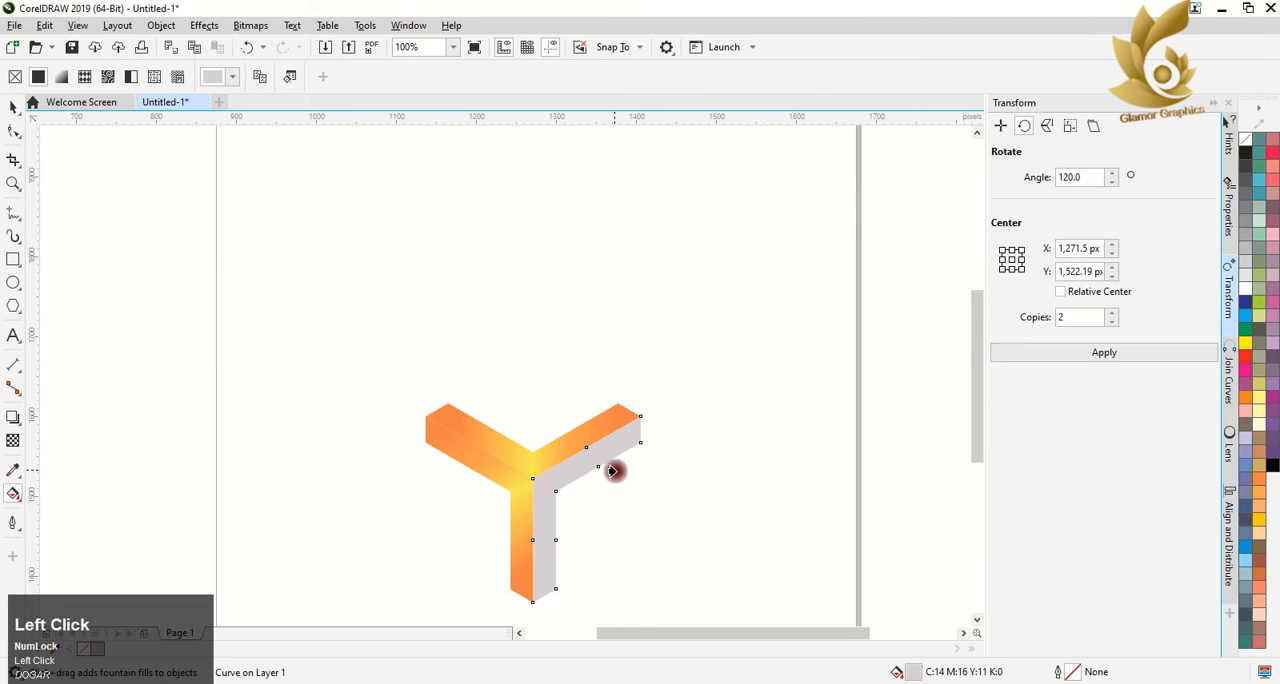
{"action": "left_click", "coordinate": [514, 498]}
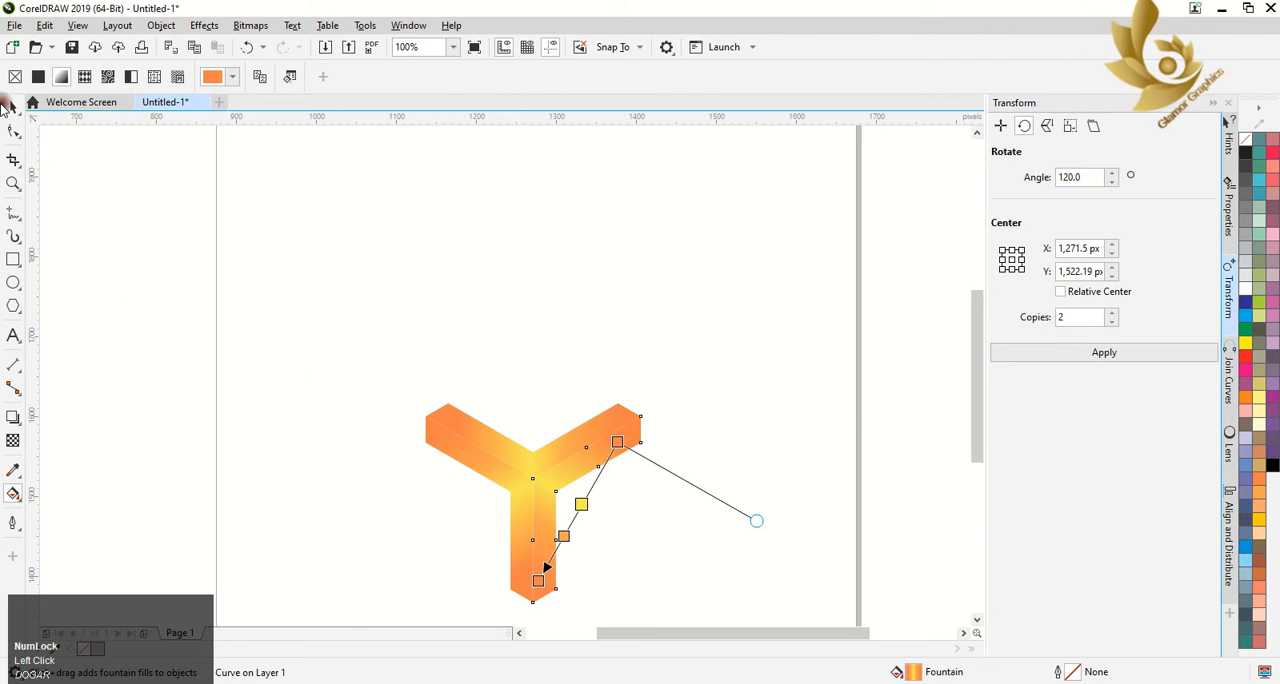
{"action": "left_click", "coordinate": [8, 106]}
{"action": "left_click", "coordinate": [589, 601]}
{"action": "scroll", "coordinate": [569, 604], "scroll_direction": "up", "scroll_amount": 1}
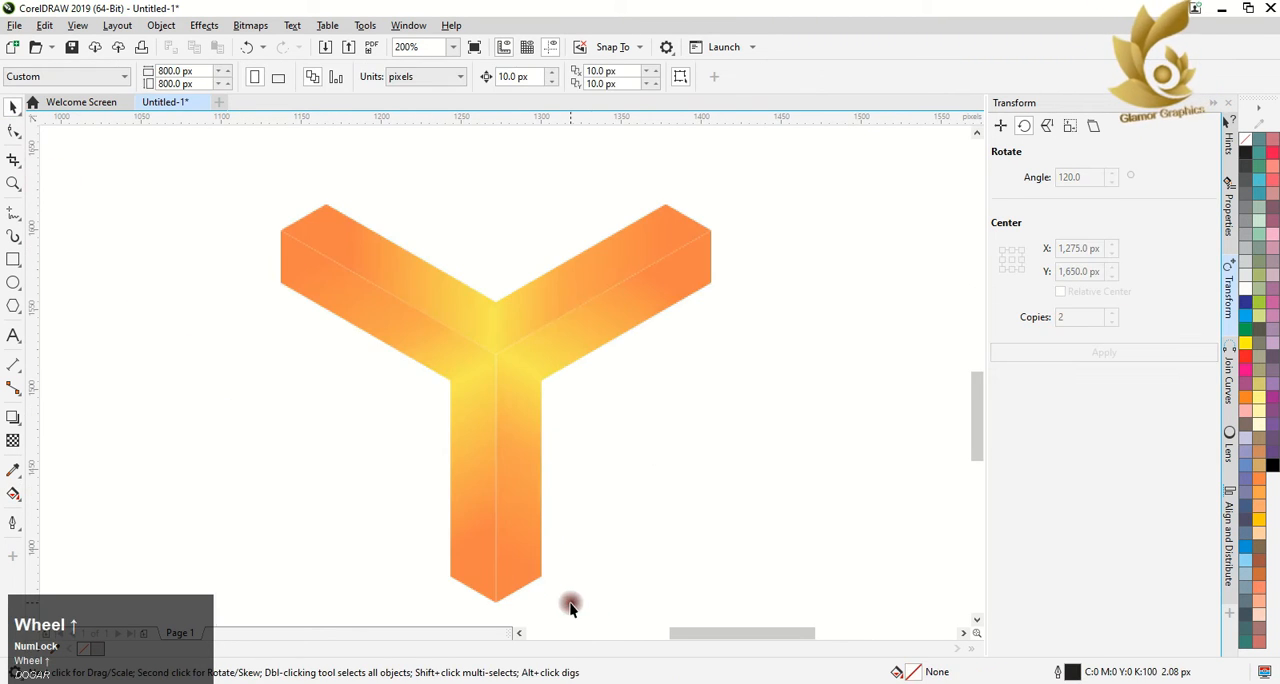
Undo the fill copies on both lower V shapes
{"action": "left_click", "coordinate": [594, 682]}
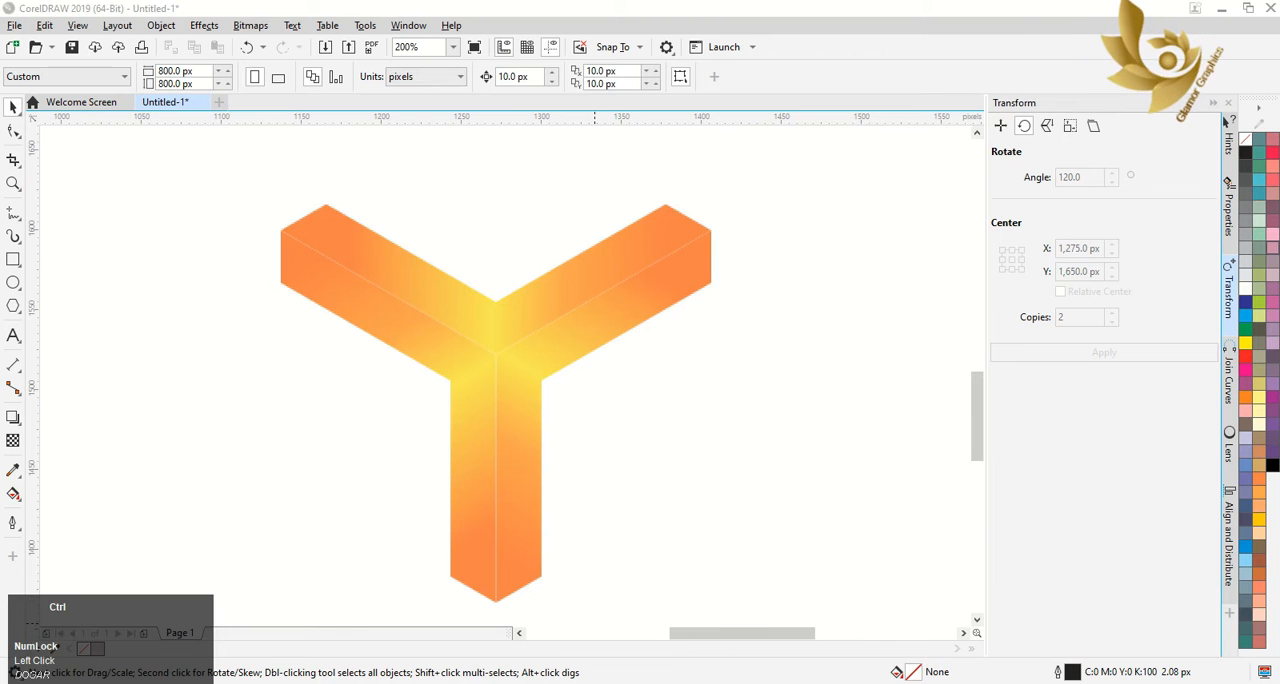
{"action": "left_click", "coordinate": [660, 554]}
{"action": "key", "text": "ctrl+z"}
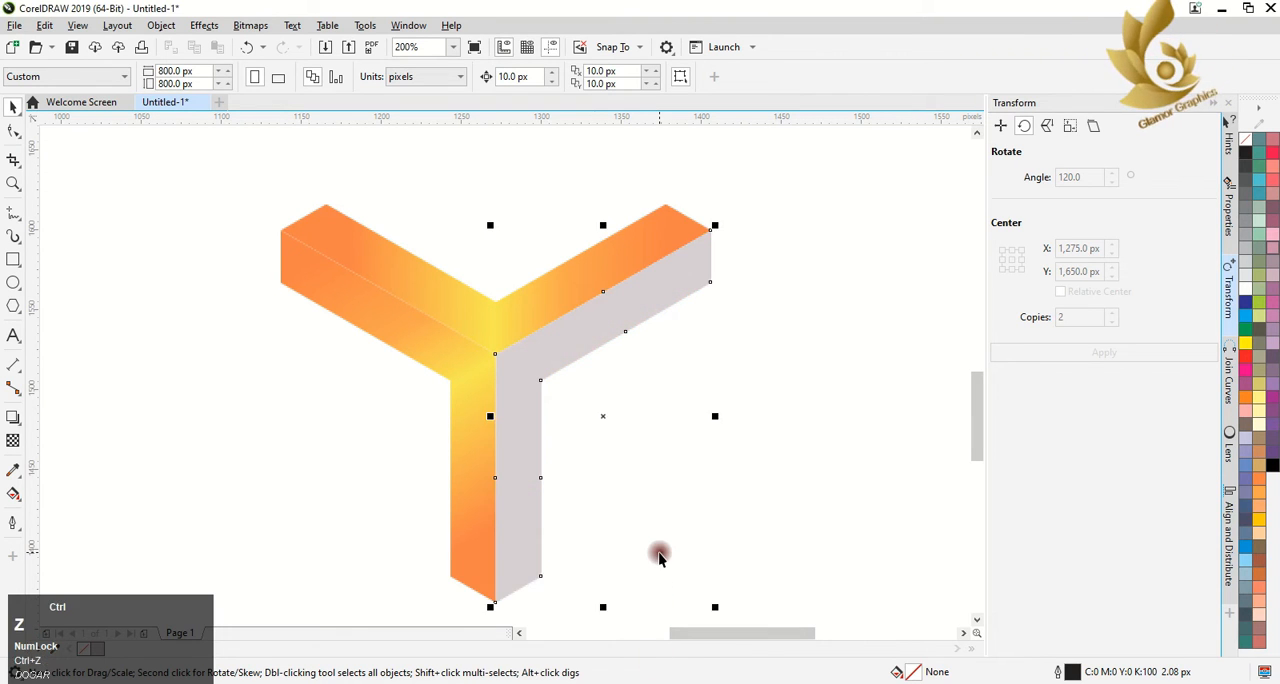
{"action": "key", "text": "z"}
{"action": "key", "text": "ctrl+z"}
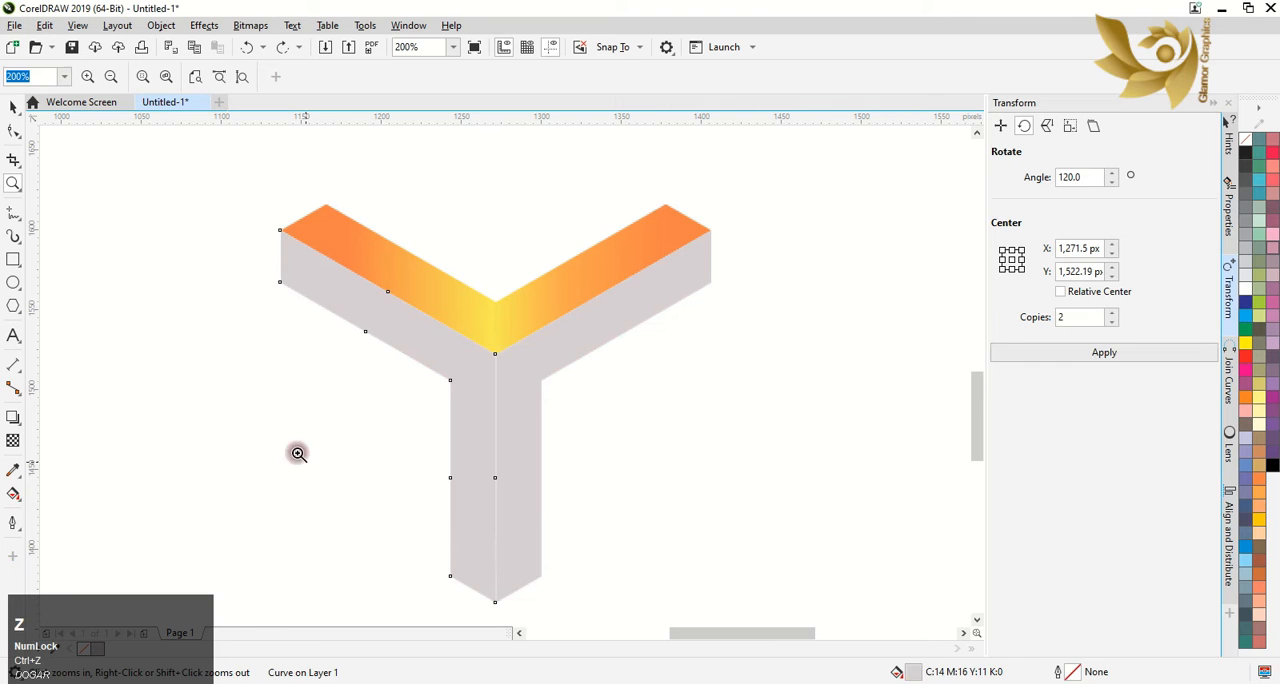
Apply the upper V's gradient to the lower-left V shape again by copying its fill
{"action": "left_click", "coordinate": [11, 104]}
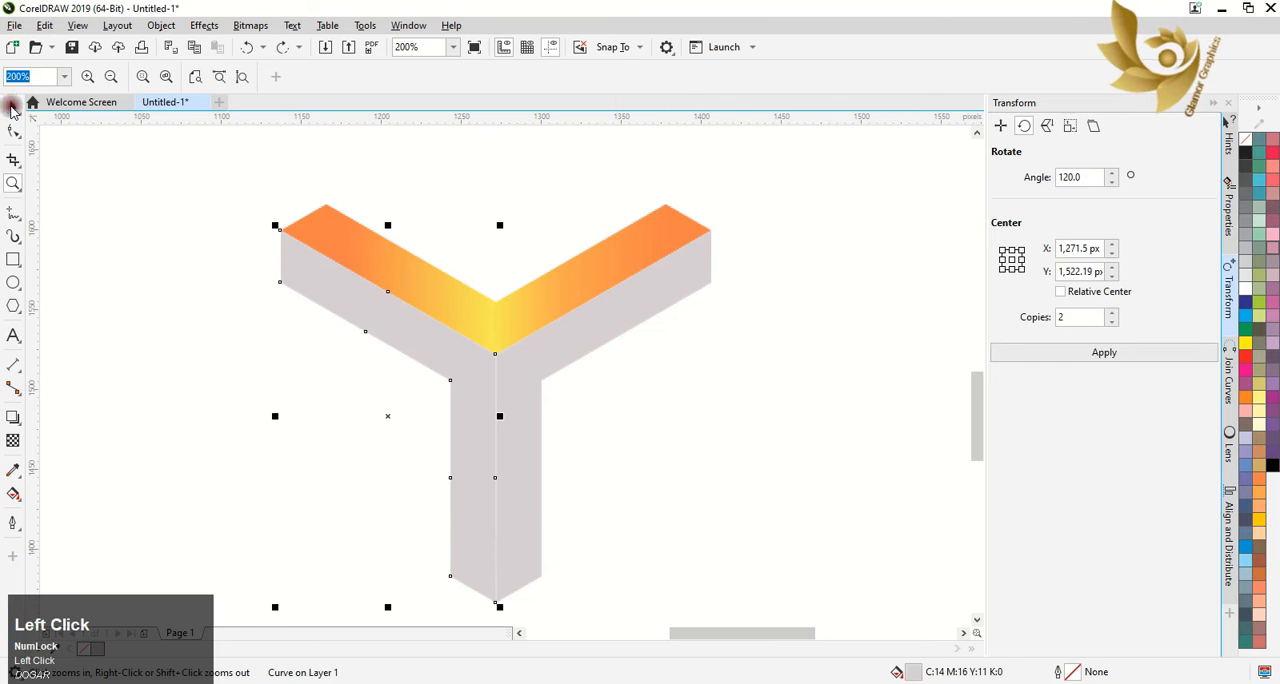
{"action": "left_click", "coordinate": [20, 494]}
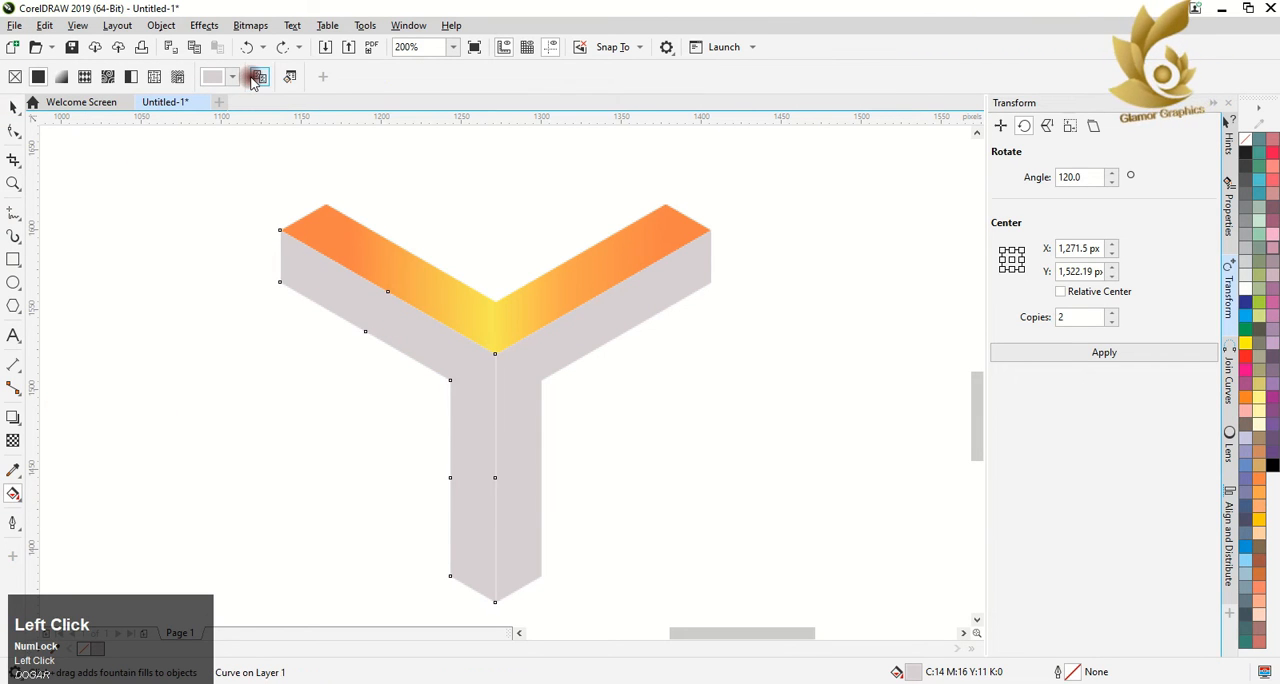
{"action": "left_click", "coordinate": [383, 274]}
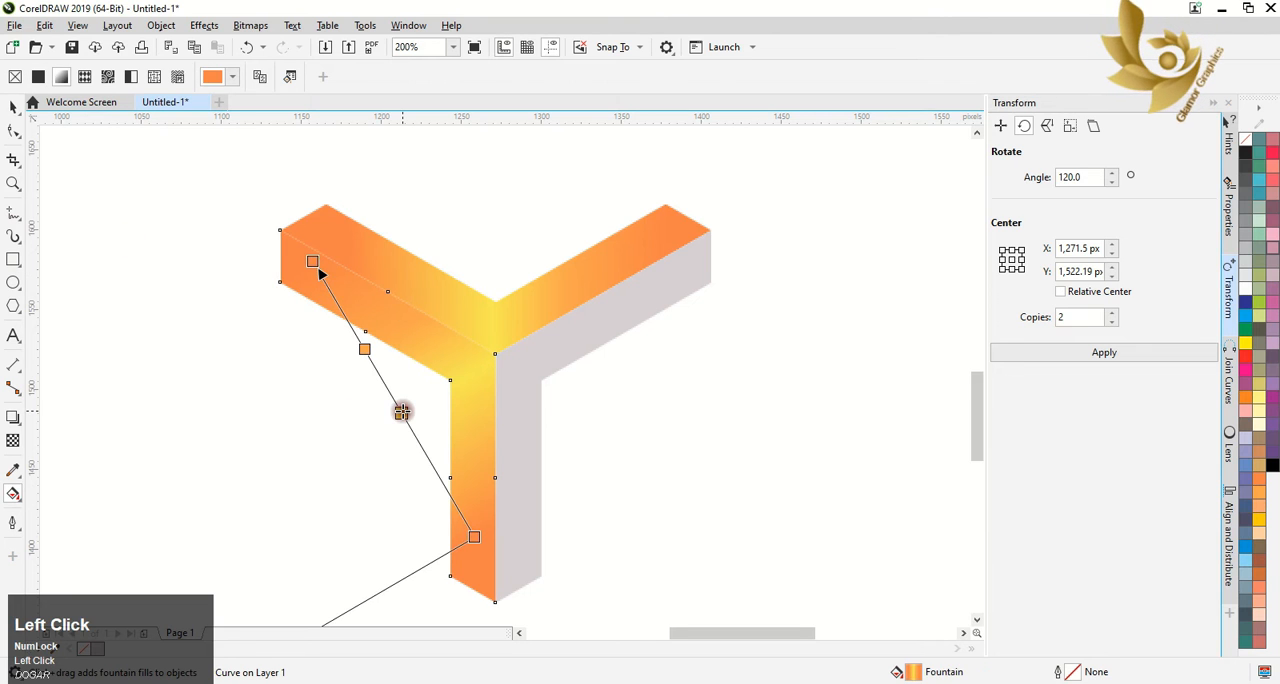
Change the 45% yellow stop of the lower-left V's gradient to pale yellow from the CMYK palette
{"action": "left_click", "coordinate": [401, 412]}
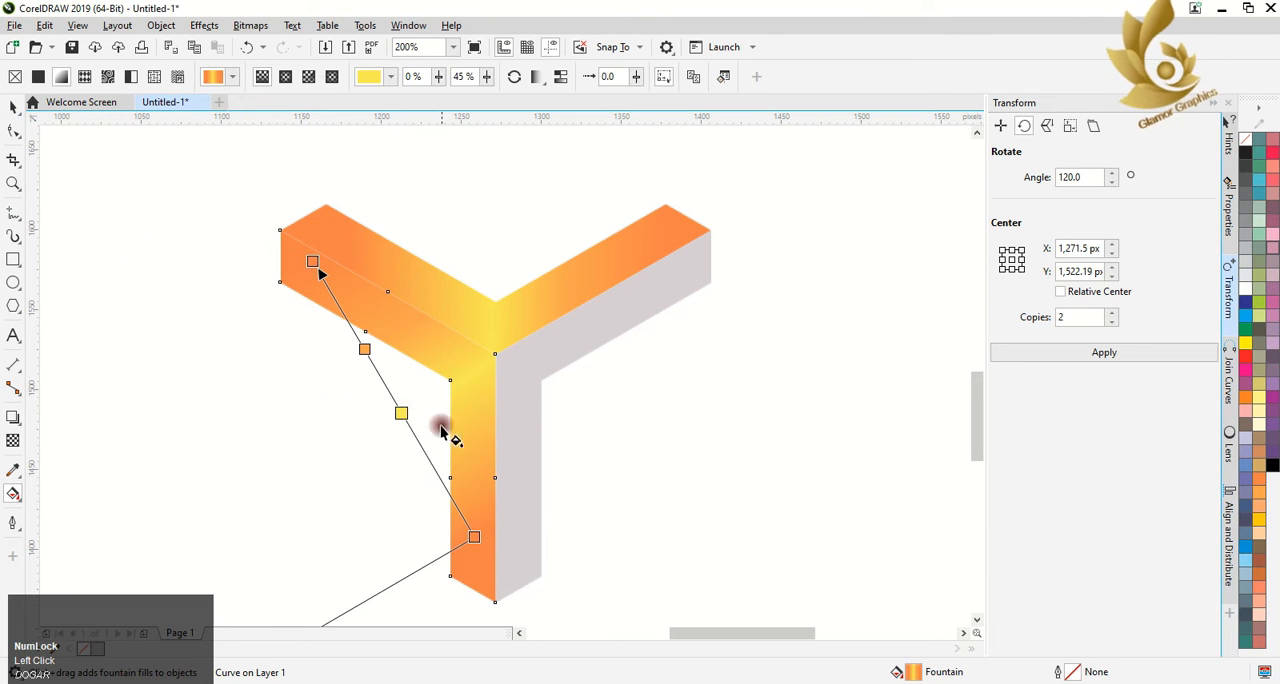
{"action": "left_click", "coordinate": [400, 411]}
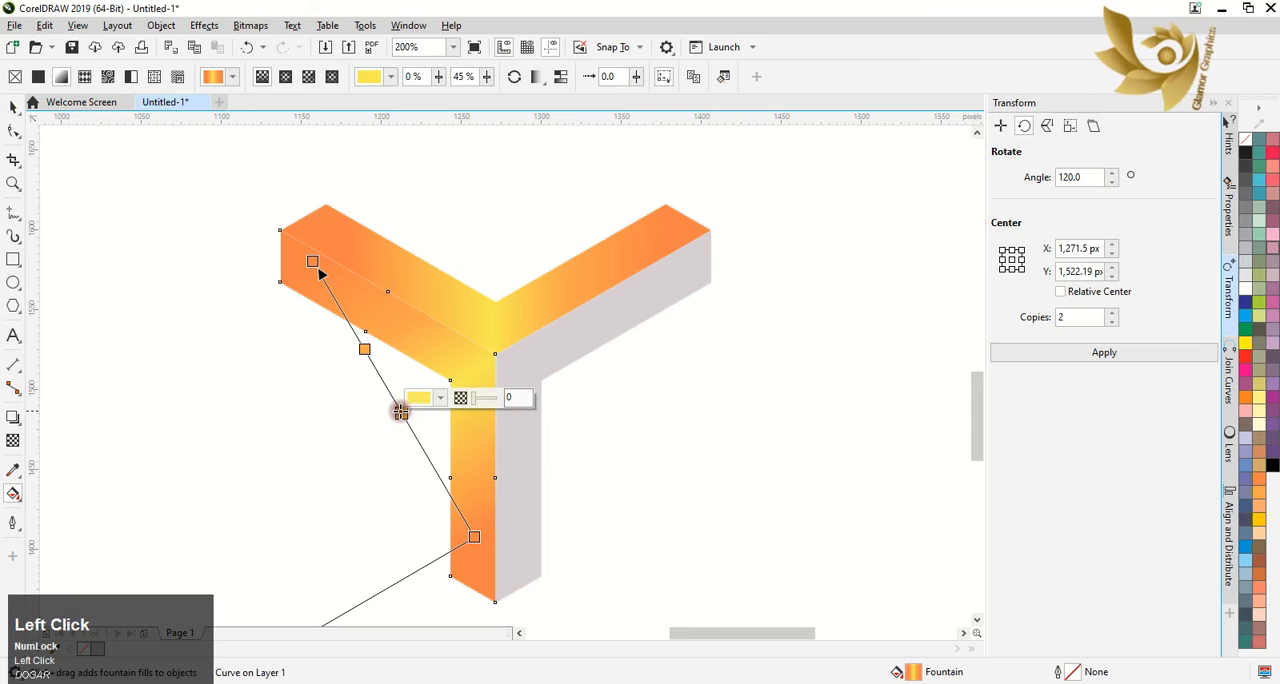
{"action": "left_click", "coordinate": [440, 398]}
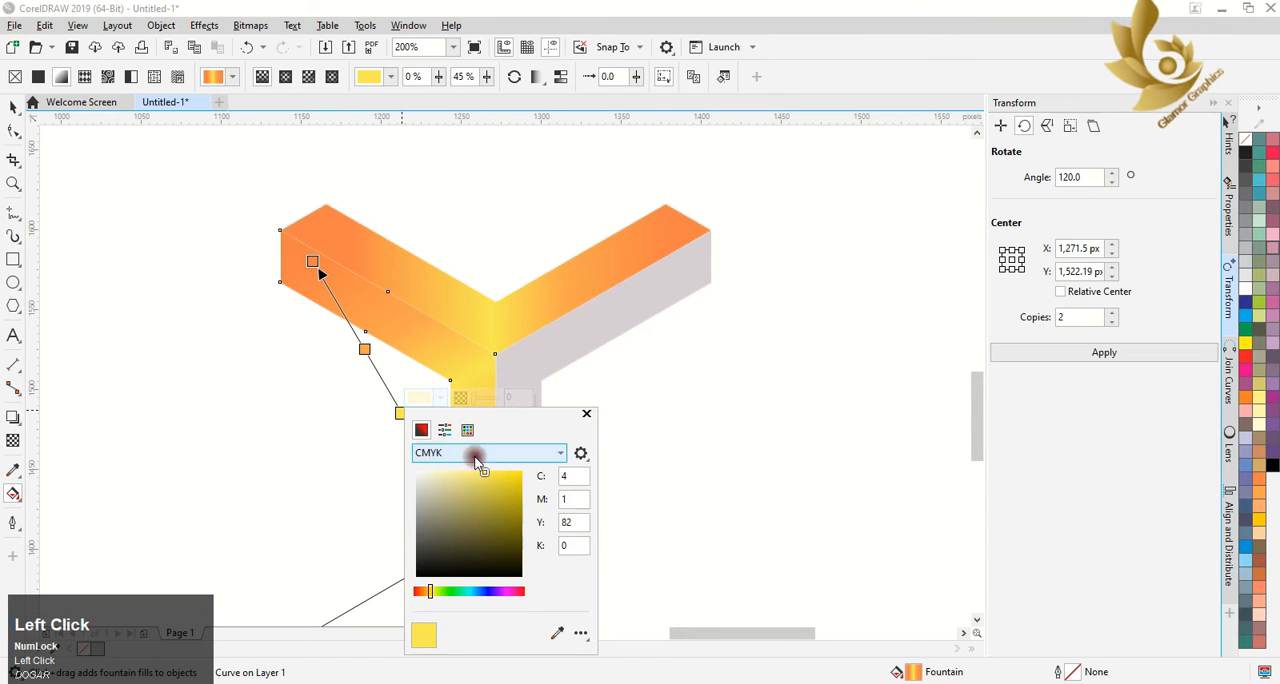
{"action": "left_click", "coordinate": [468, 430]}
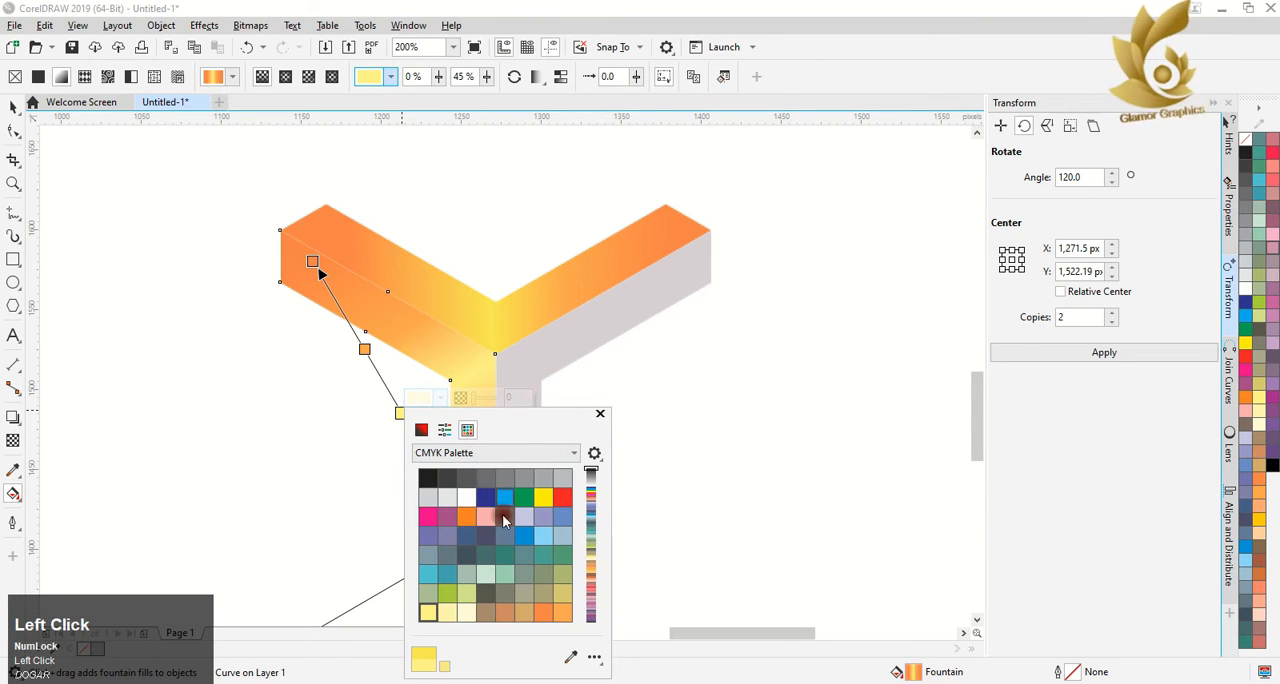
Recolor the lower-left V's 45% gradient stop to Red Brown and its 68% stop to C2 M33 Y67 K0
{"action": "left_click", "coordinate": [506, 614]}
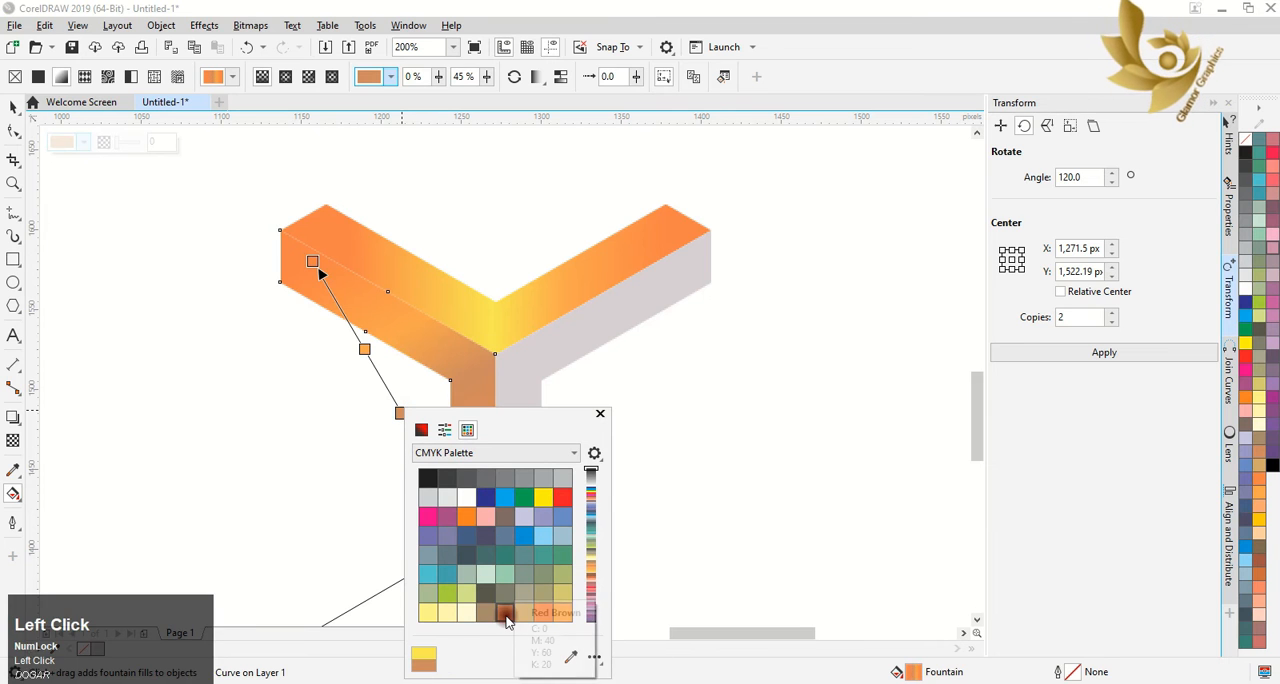
{"action": "left_click", "coordinate": [366, 346]}
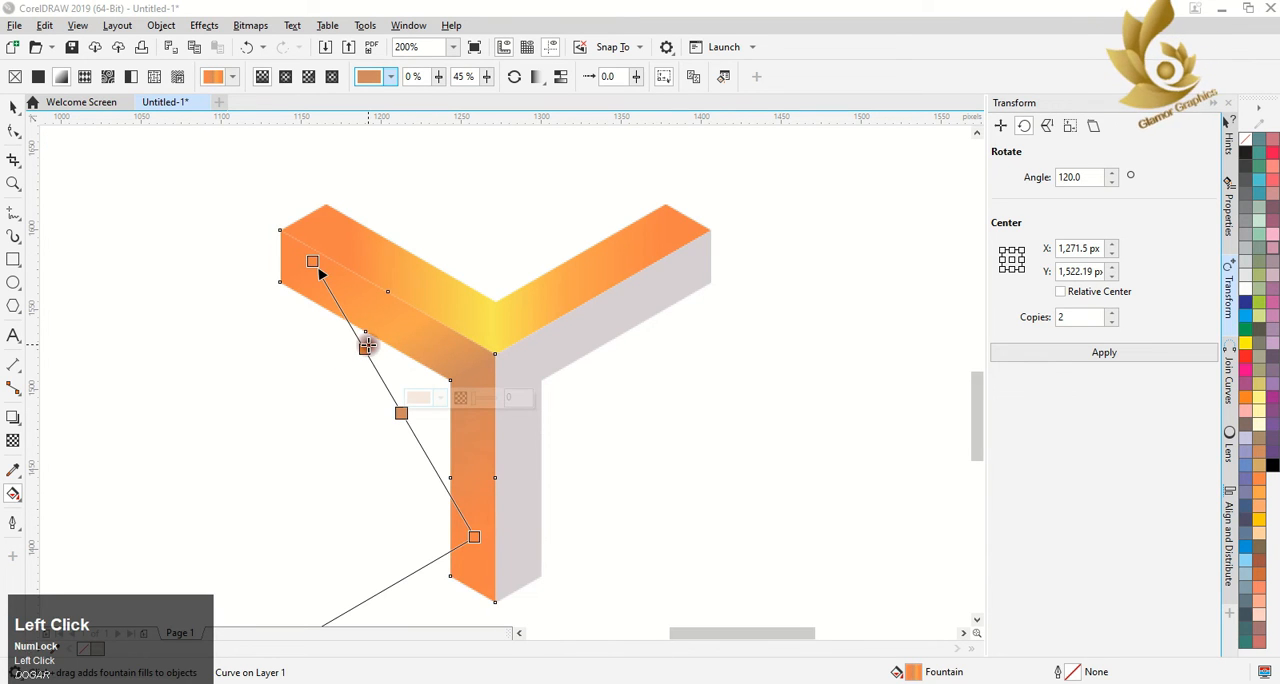
{"action": "left_click", "coordinate": [366, 346]}
{"action": "left_click", "coordinate": [404, 338]}
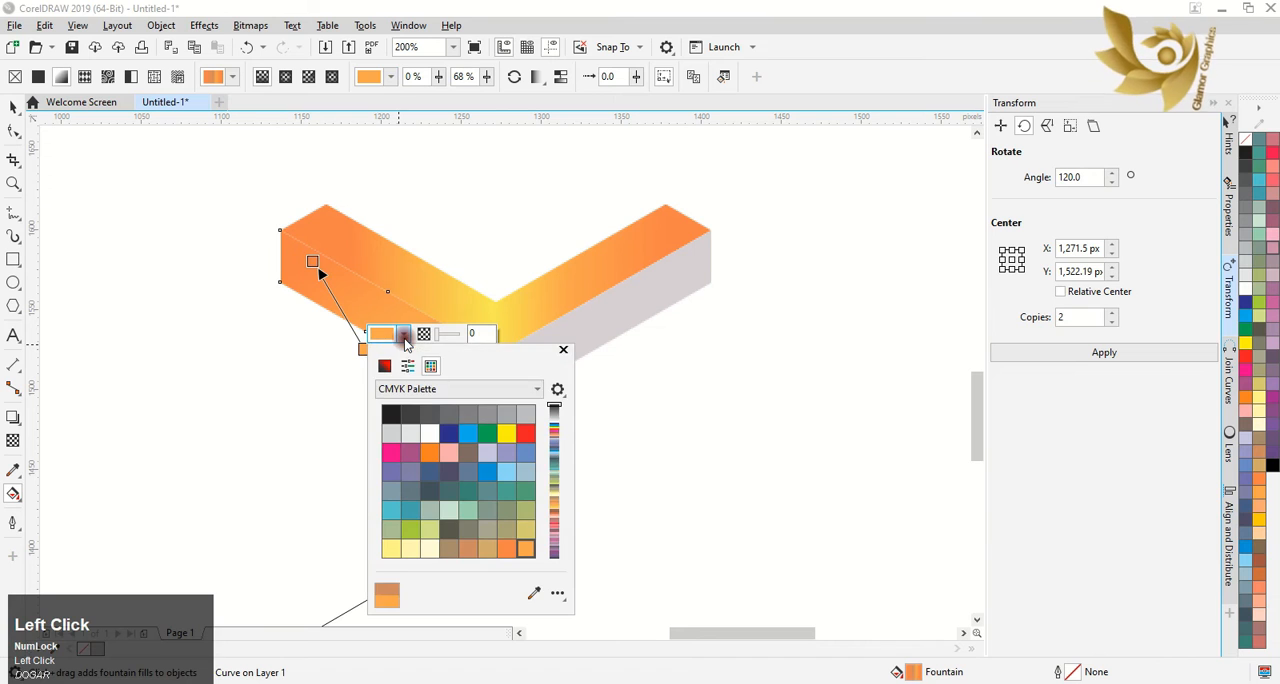
{"action": "left_click", "coordinate": [407, 367]}
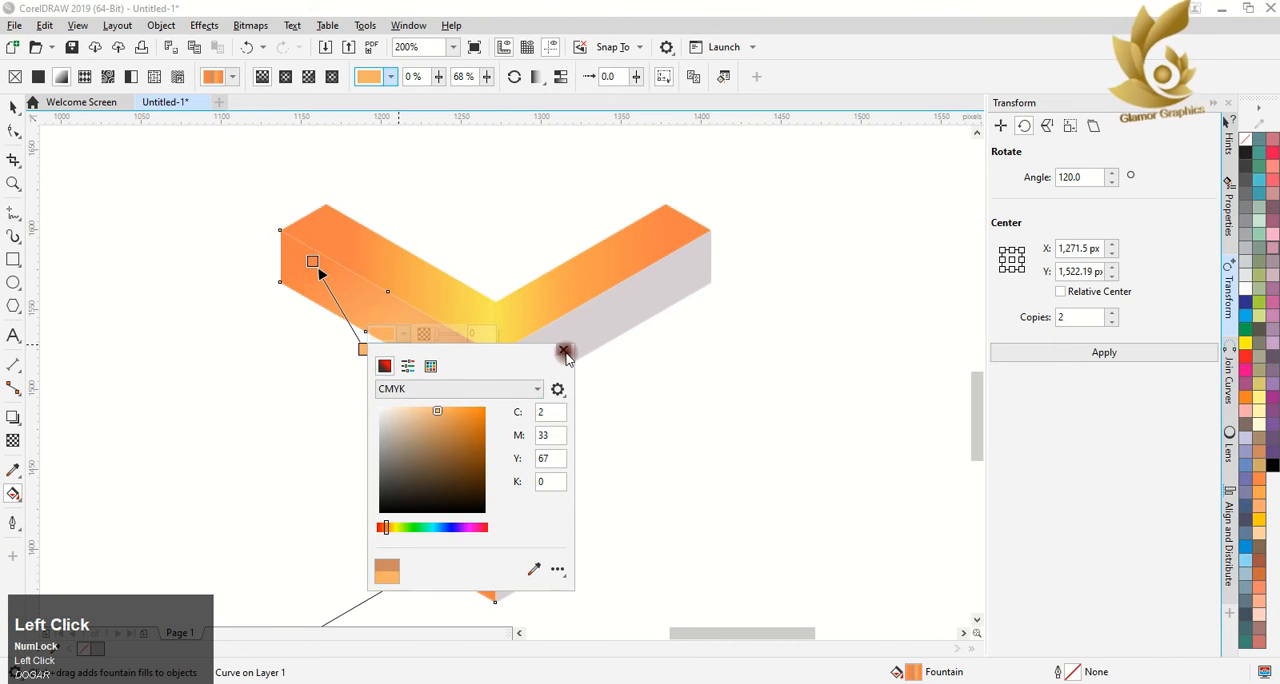
{"action": "left_click", "coordinate": [565, 353]}
Add a gradient stop at 20% on the lower-left V's fountain fill and try sampling the 68% stop's orange for it
{"action": "left_click", "coordinate": [441, 481]}
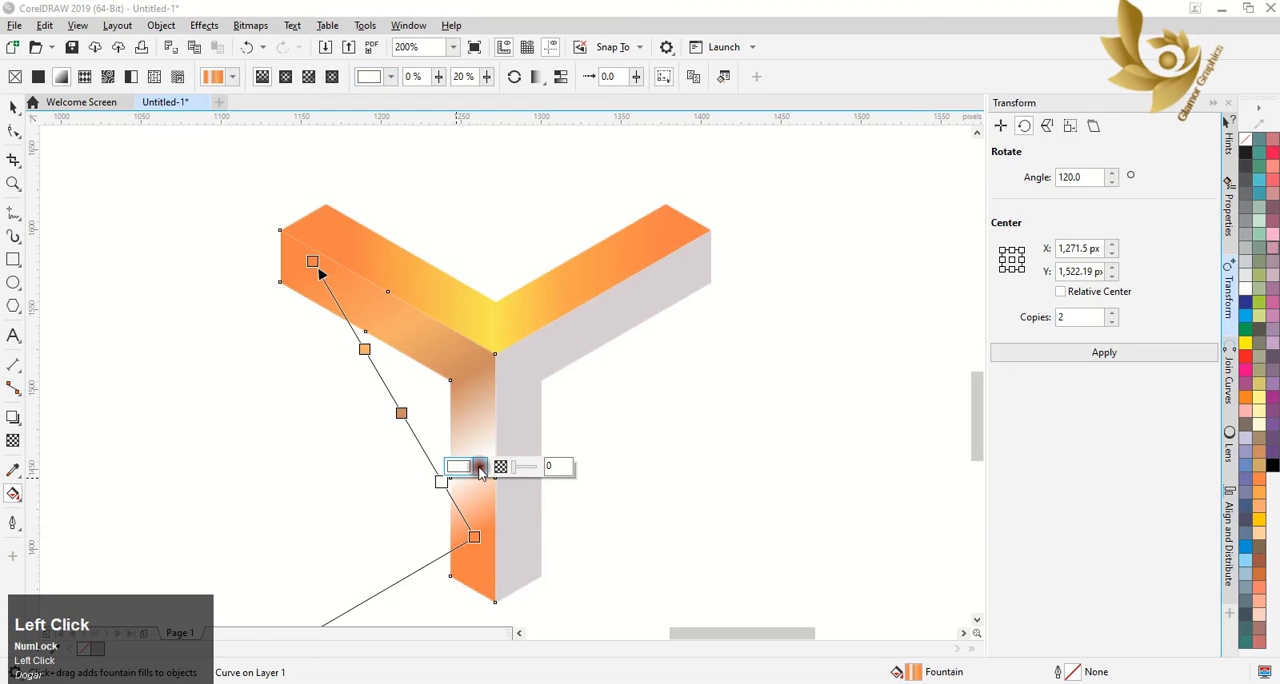
{"action": "left_click", "coordinate": [481, 470]}
{"action": "left_click", "coordinate": [600, 434]}
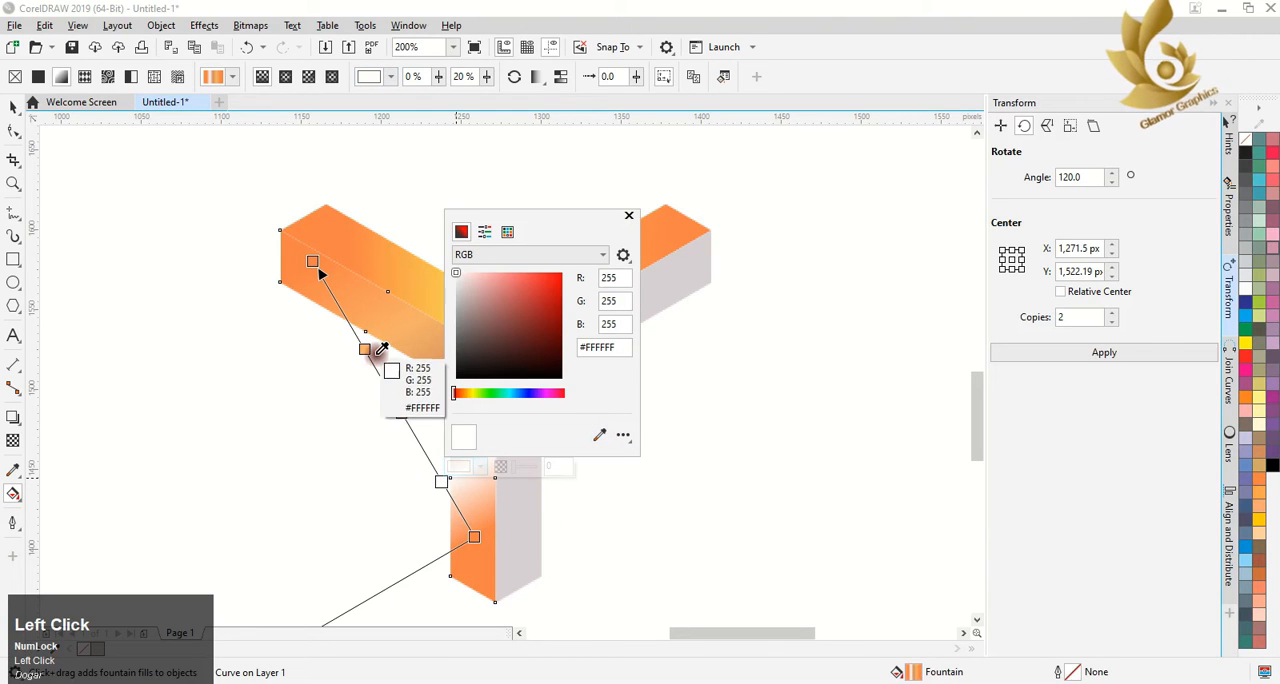
{"action": "left_click", "coordinate": [363, 350]}
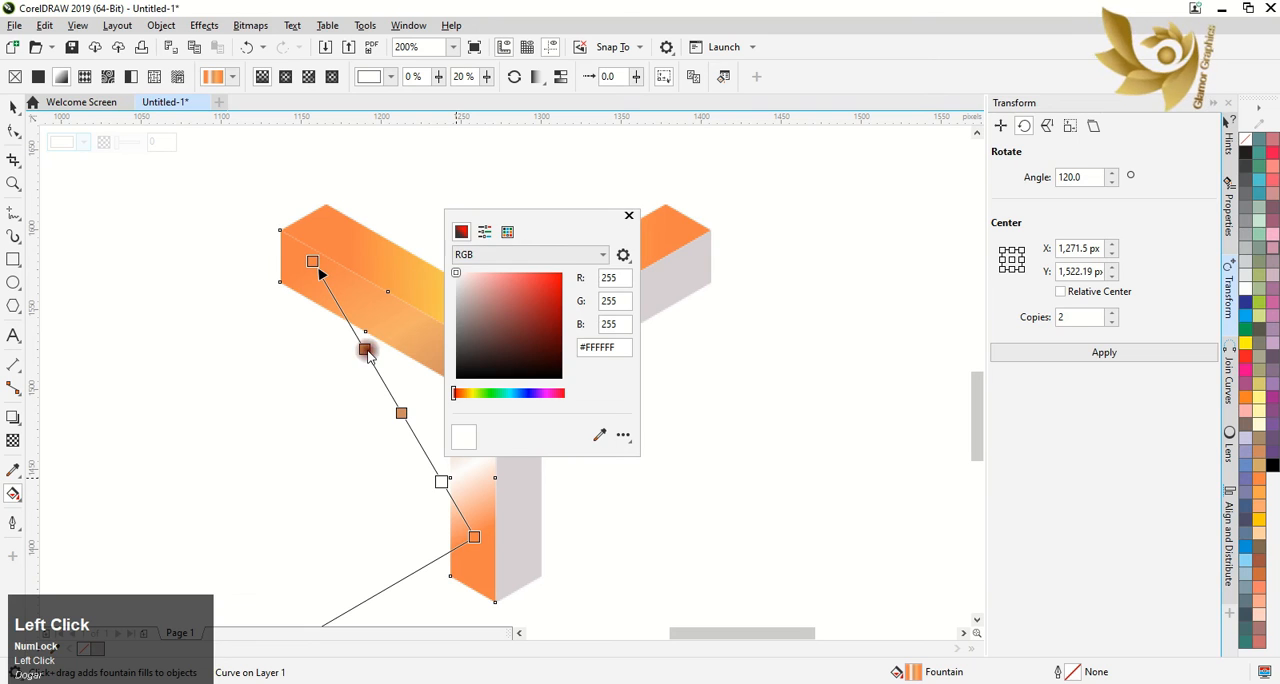
{"action": "left_click", "coordinate": [365, 350]}
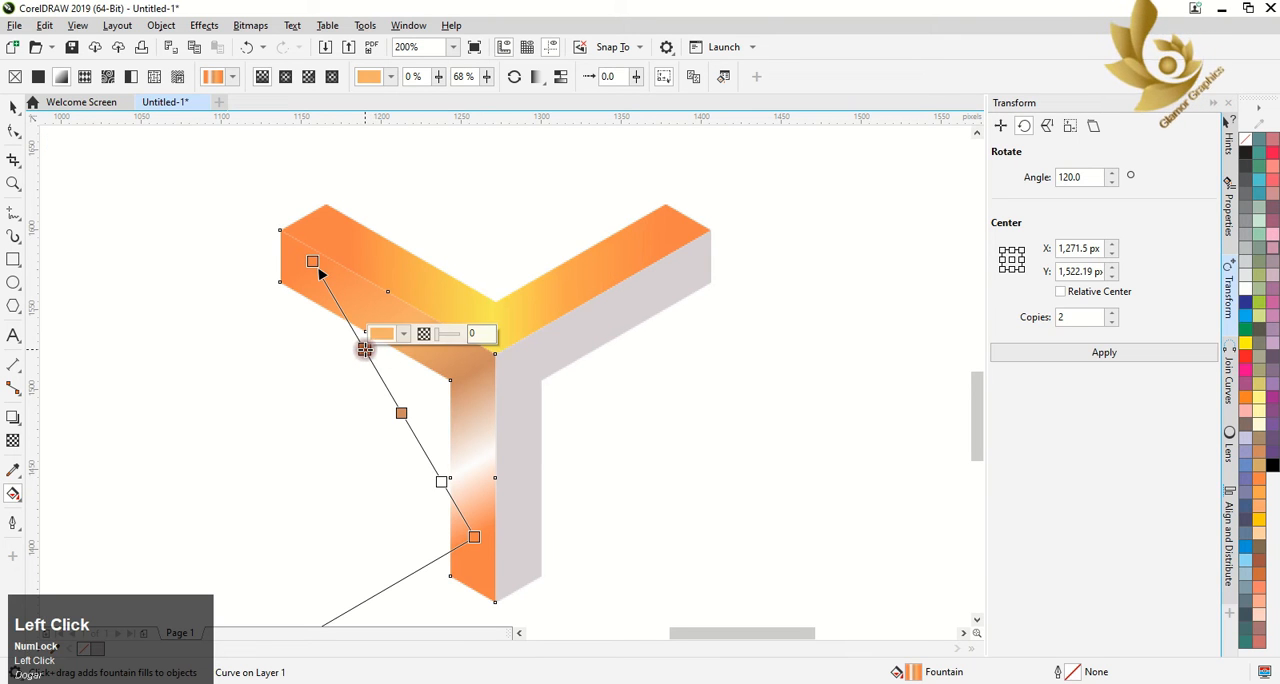
{"action": "left_click", "coordinate": [473, 536]}
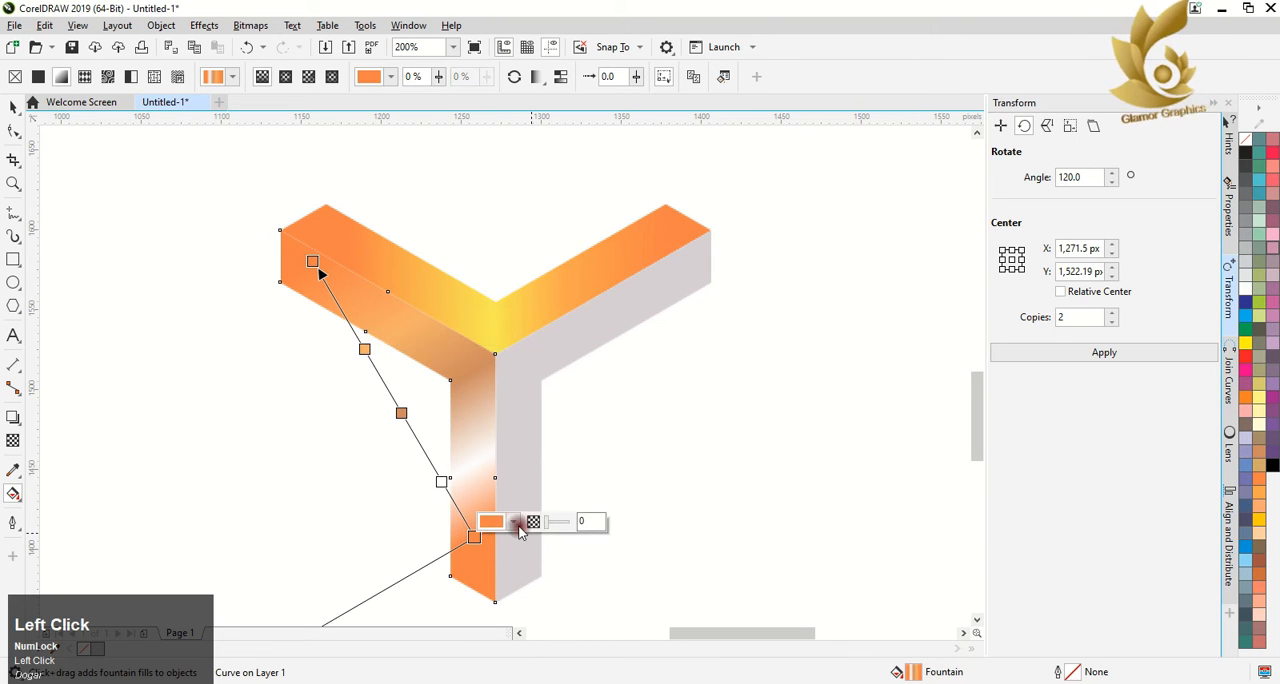
Color the 20% stop of the lower-left V's gradient light orange from the CMYK palette
{"action": "left_click", "coordinate": [441, 481]}
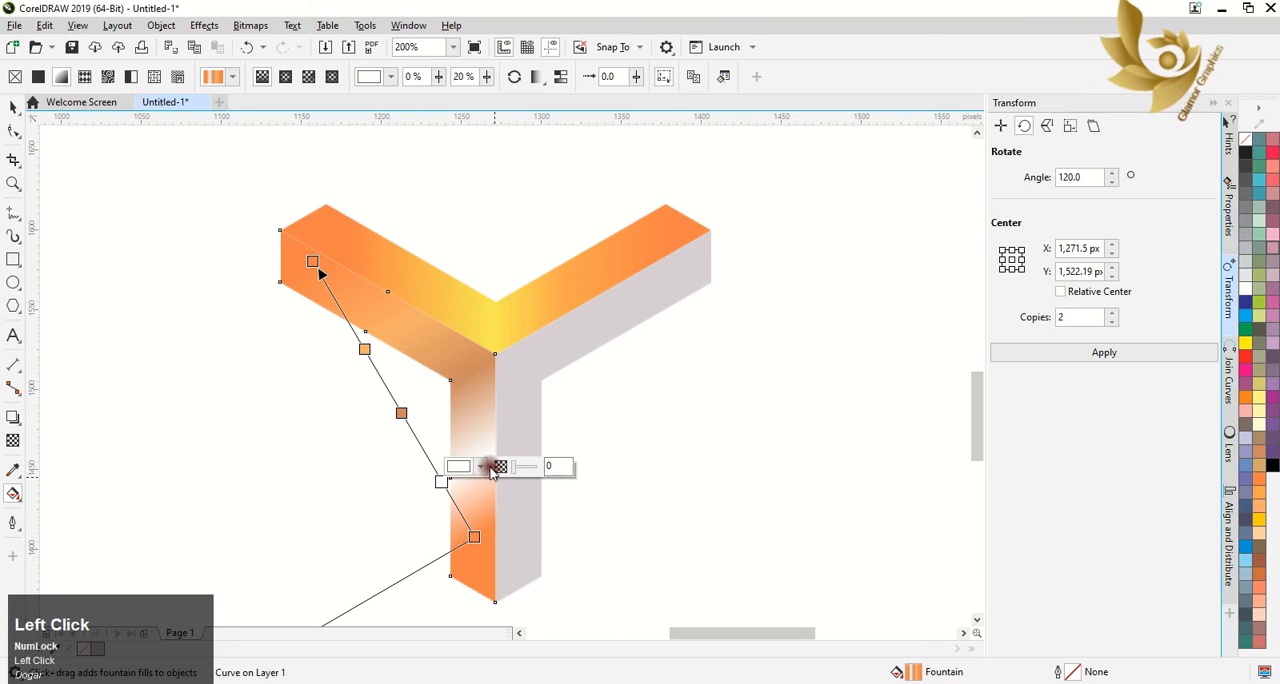
{"action": "left_click", "coordinate": [484, 467]}
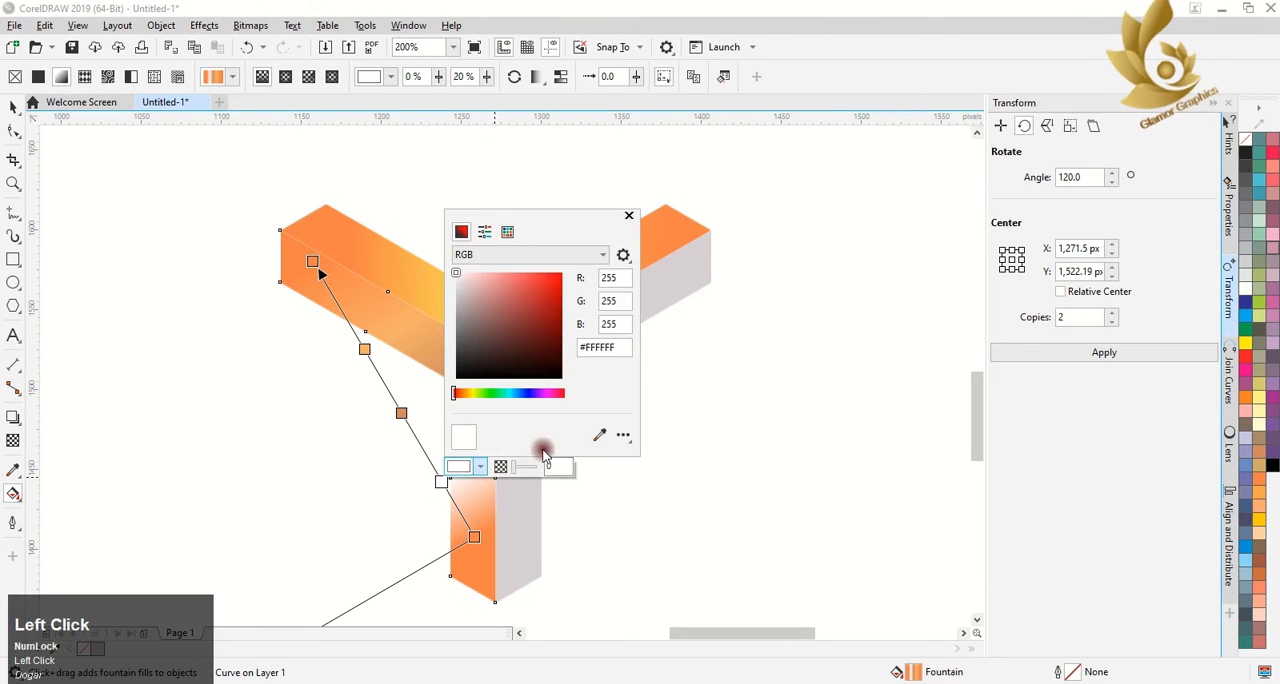
{"action": "left_click", "coordinate": [507, 236]}
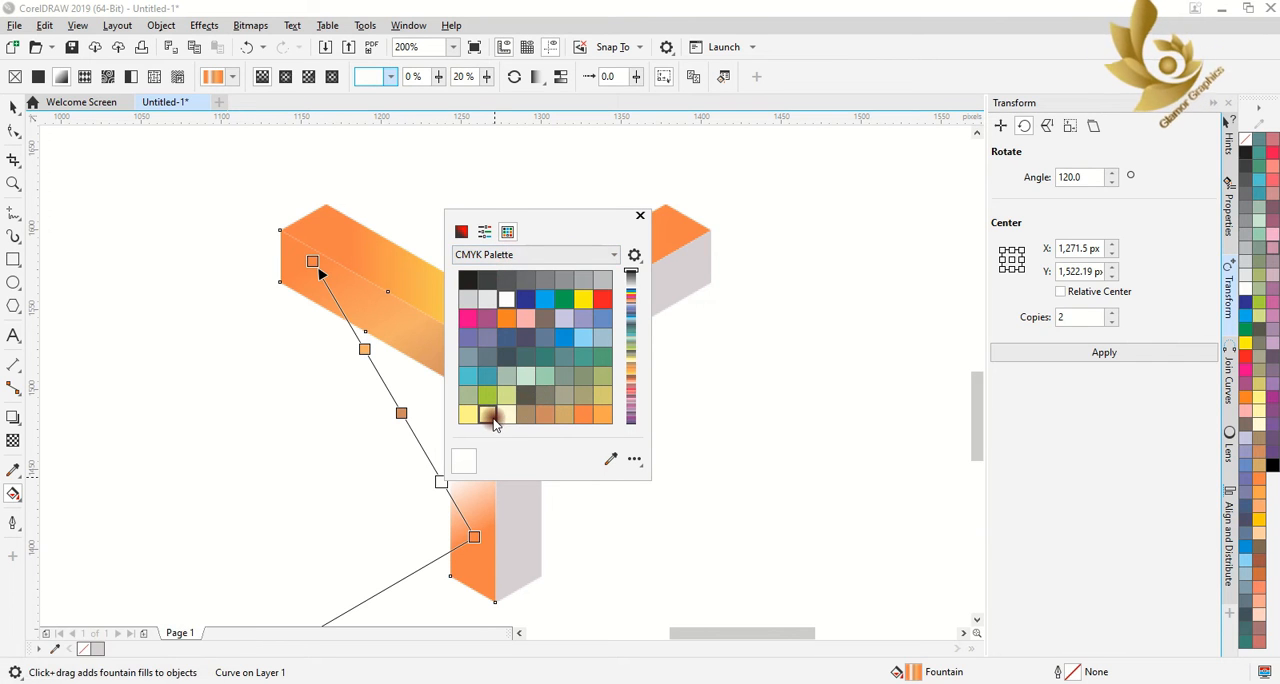
{"action": "left_click", "coordinate": [600, 414]}
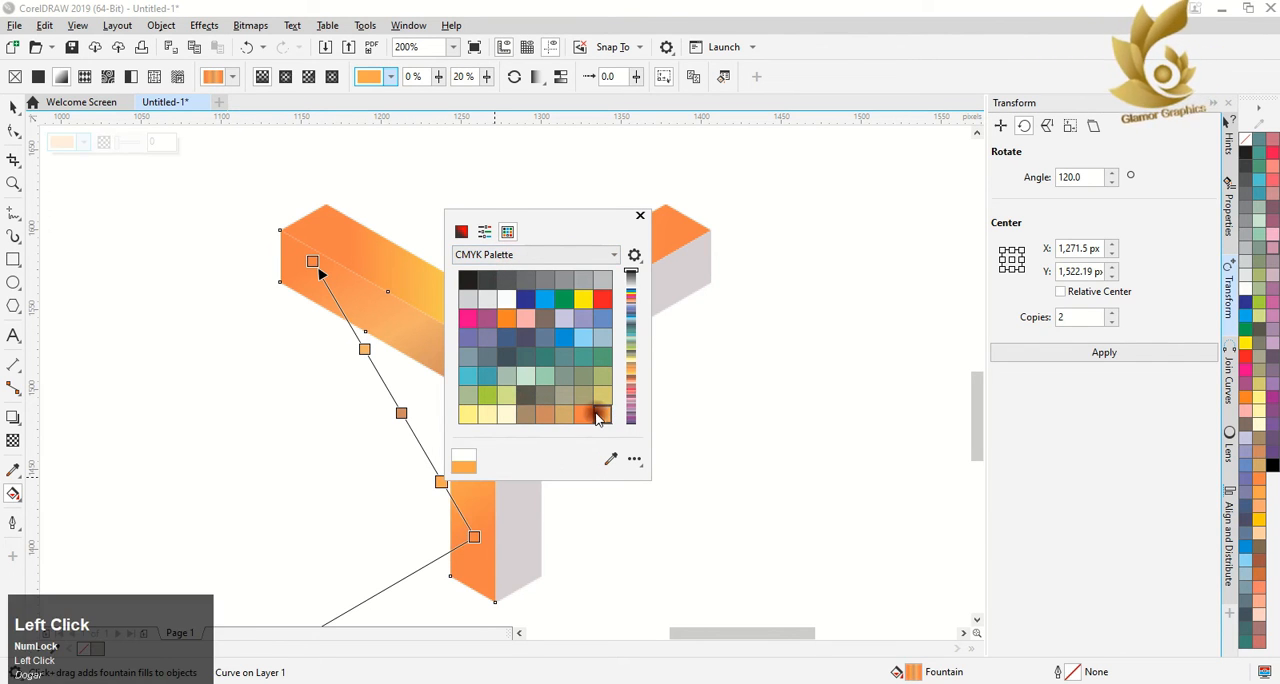
{"action": "left_click", "coordinate": [605, 415]}
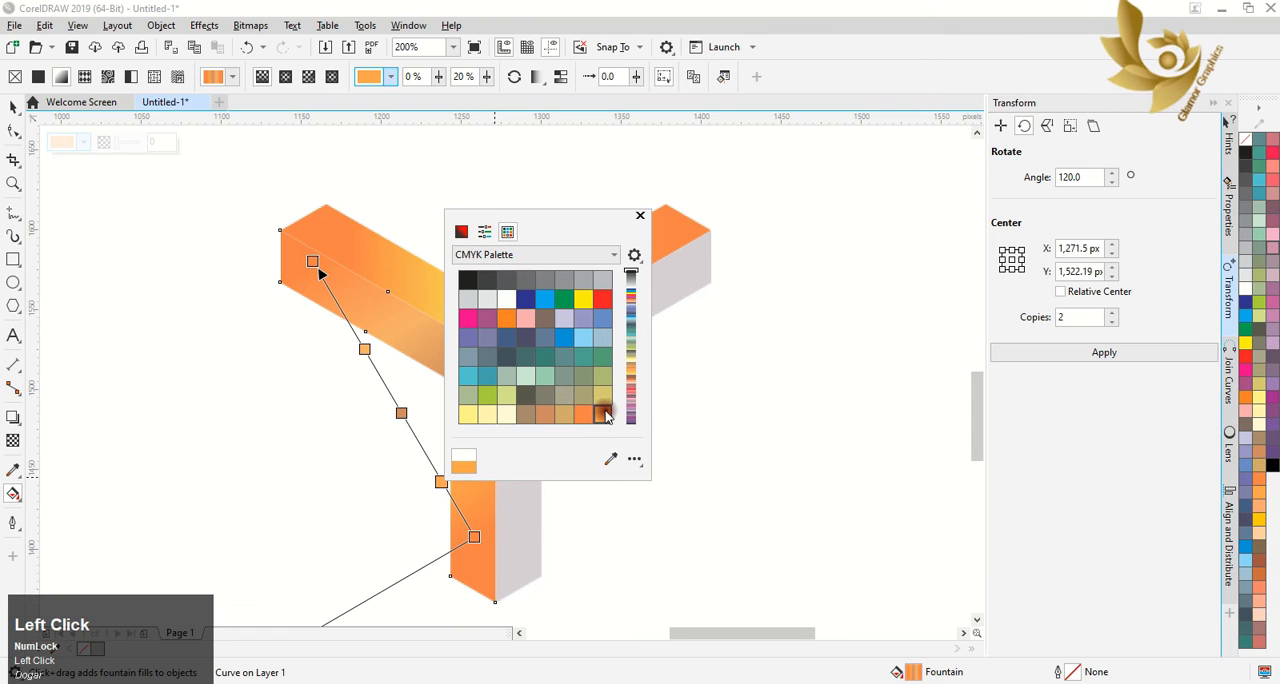
{"action": "left_click", "coordinate": [641, 215]}
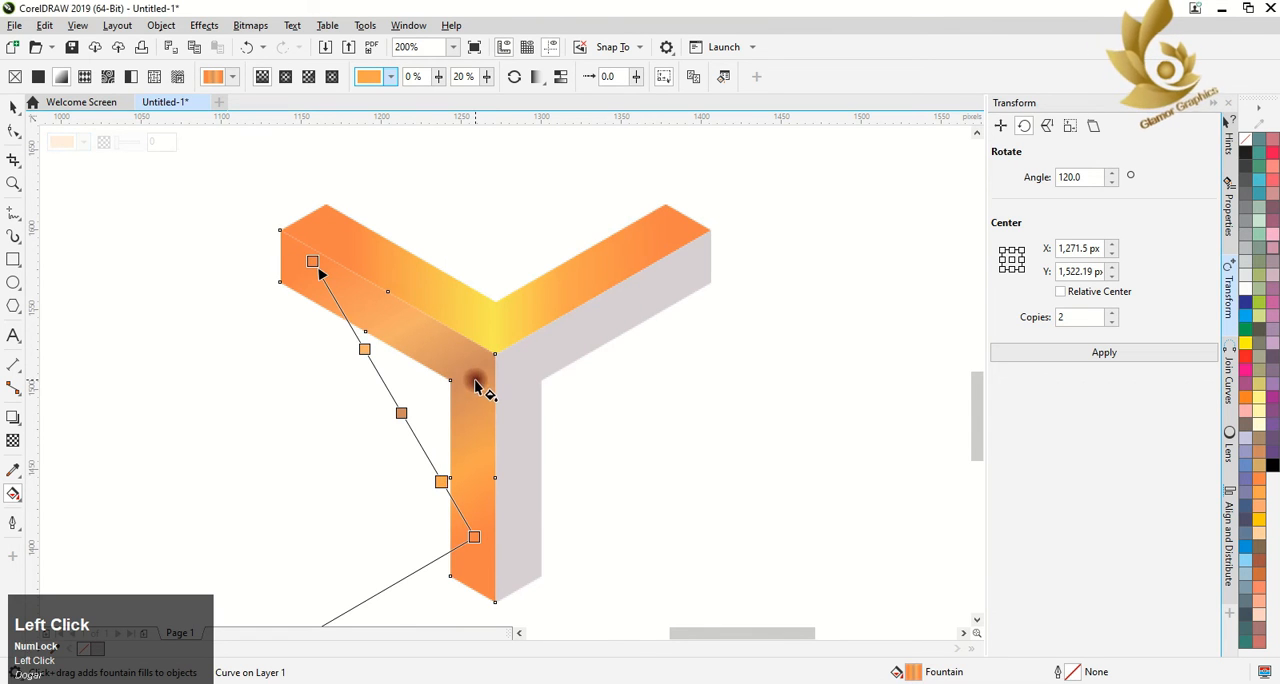
Change the 45% stop of the lower-left V's gradient to a dark orange of C16 M72 Y100 K4
{"action": "left_click", "coordinate": [402, 411]}
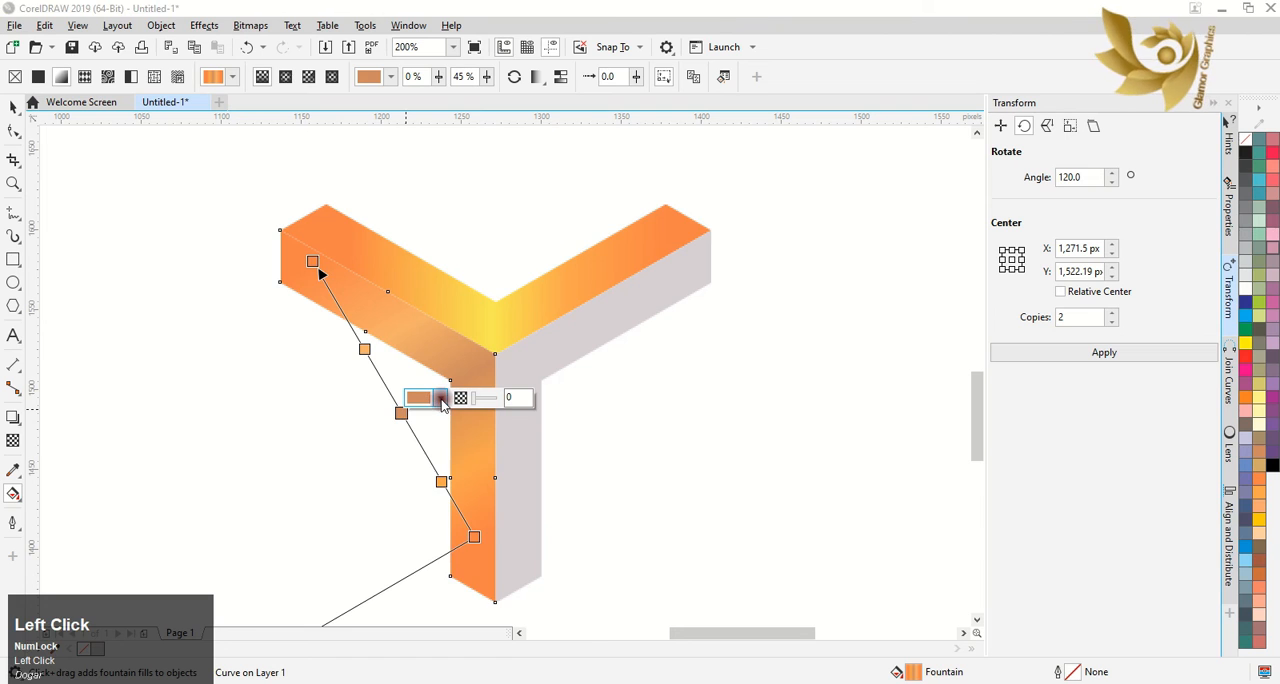
{"action": "left_click", "coordinate": [441, 397]}
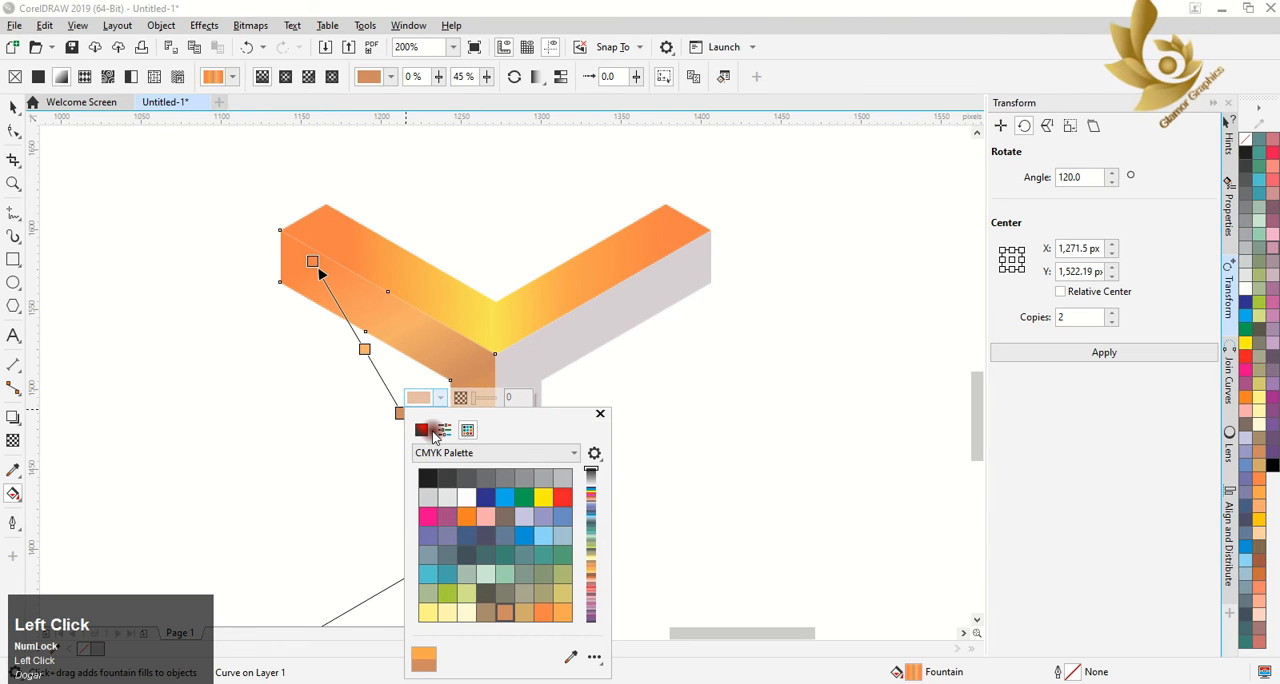
{"action": "left_click", "coordinate": [422, 430]}
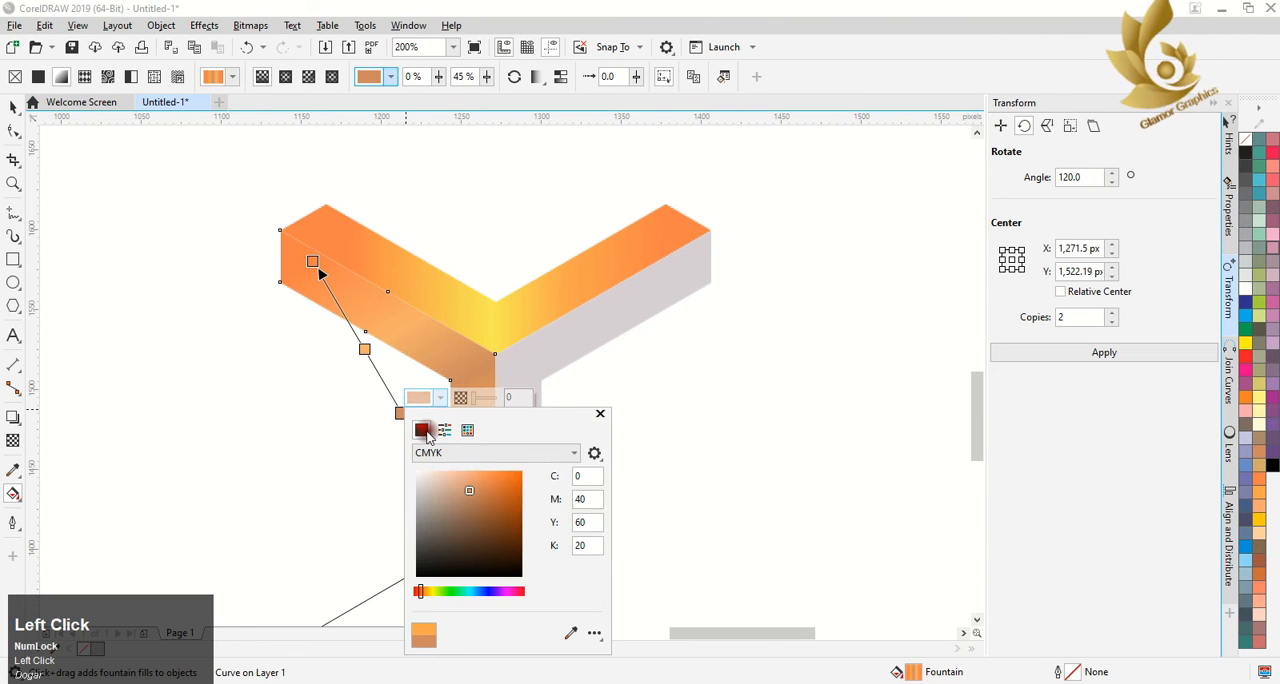
{"action": "left_click", "coordinate": [503, 491]}
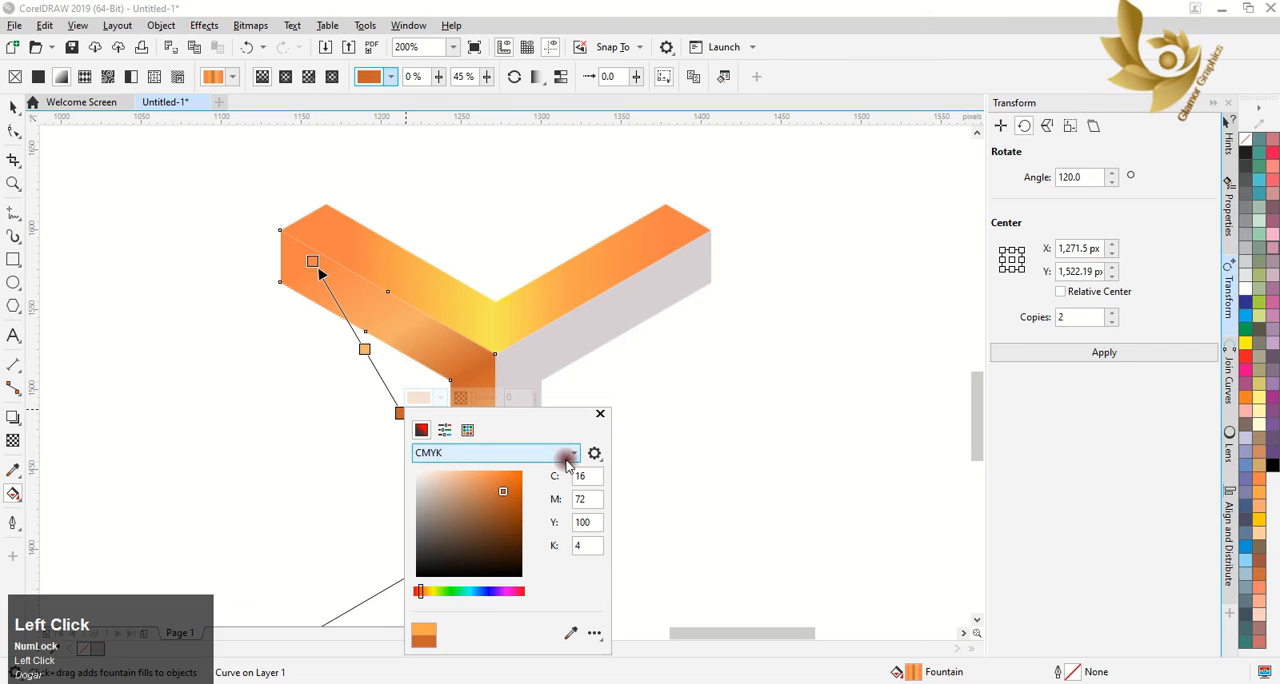
{"action": "left_click", "coordinate": [600, 413]}
Change the 45% yellow stop of the upper V's gradient to Red Brown from the CMYK palette
{"action": "left_click", "coordinate": [500, 334]}
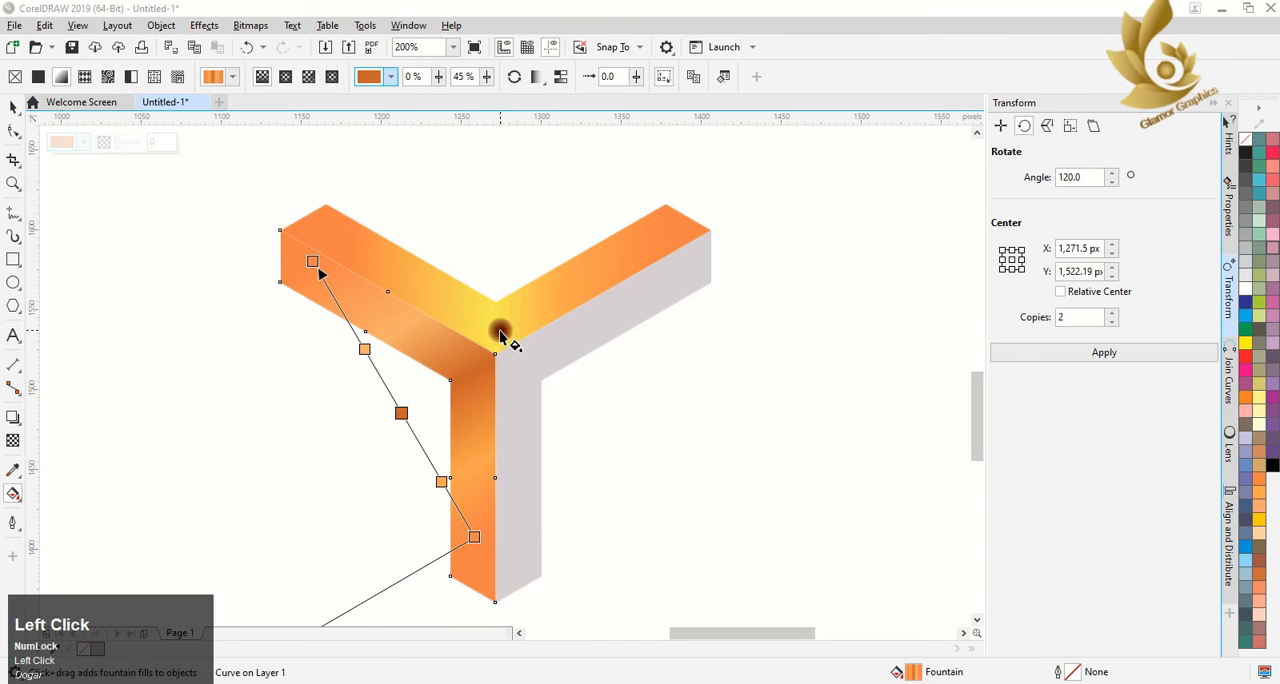
{"action": "left_click", "coordinate": [494, 231]}
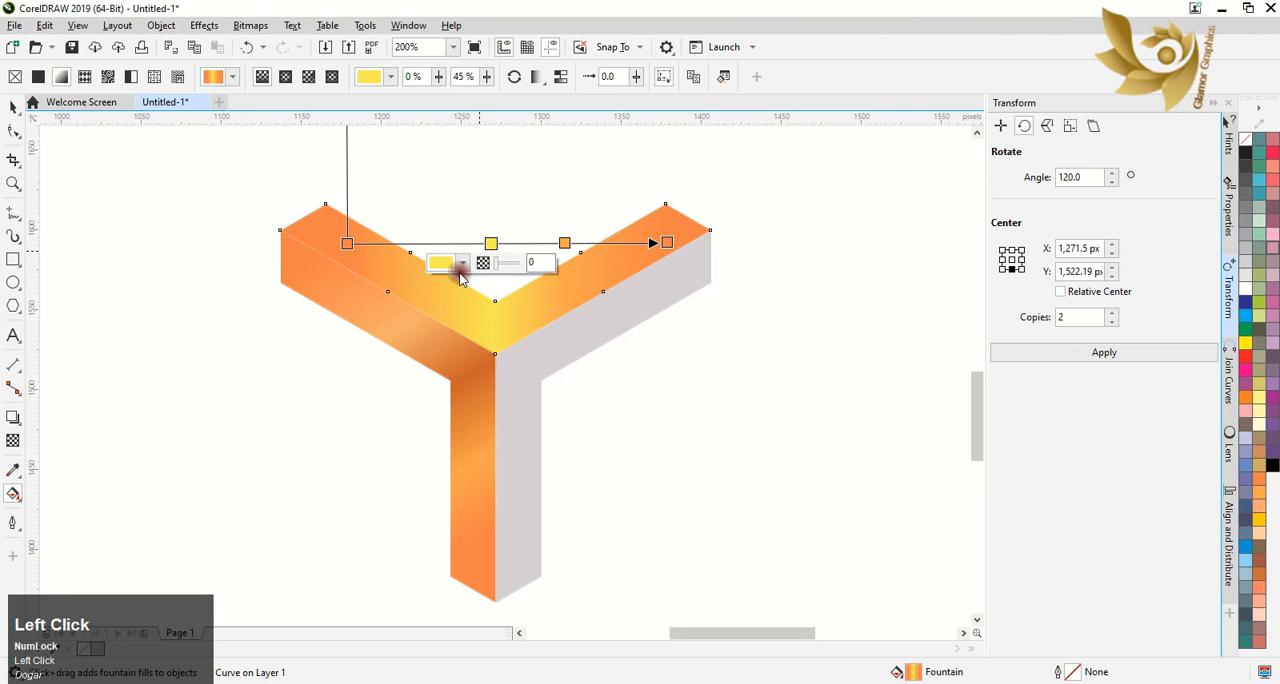
{"action": "left_click", "coordinate": [462, 262]}
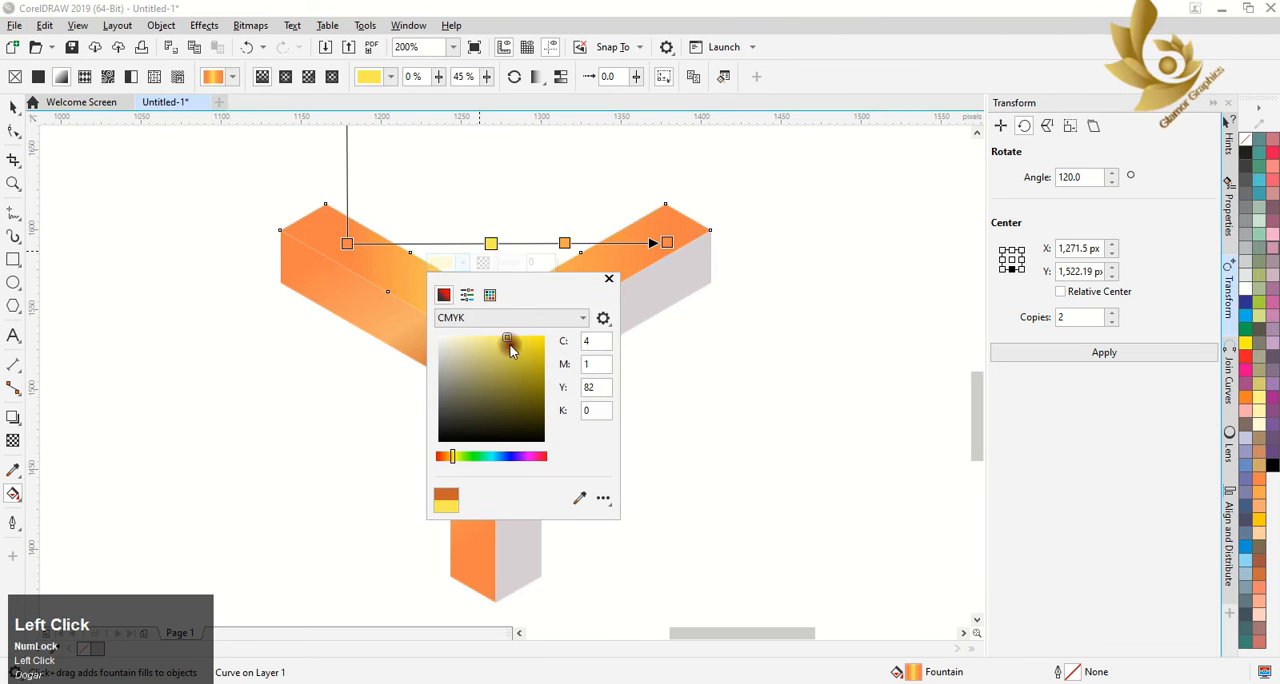
{"action": "left_click", "coordinate": [453, 294]}
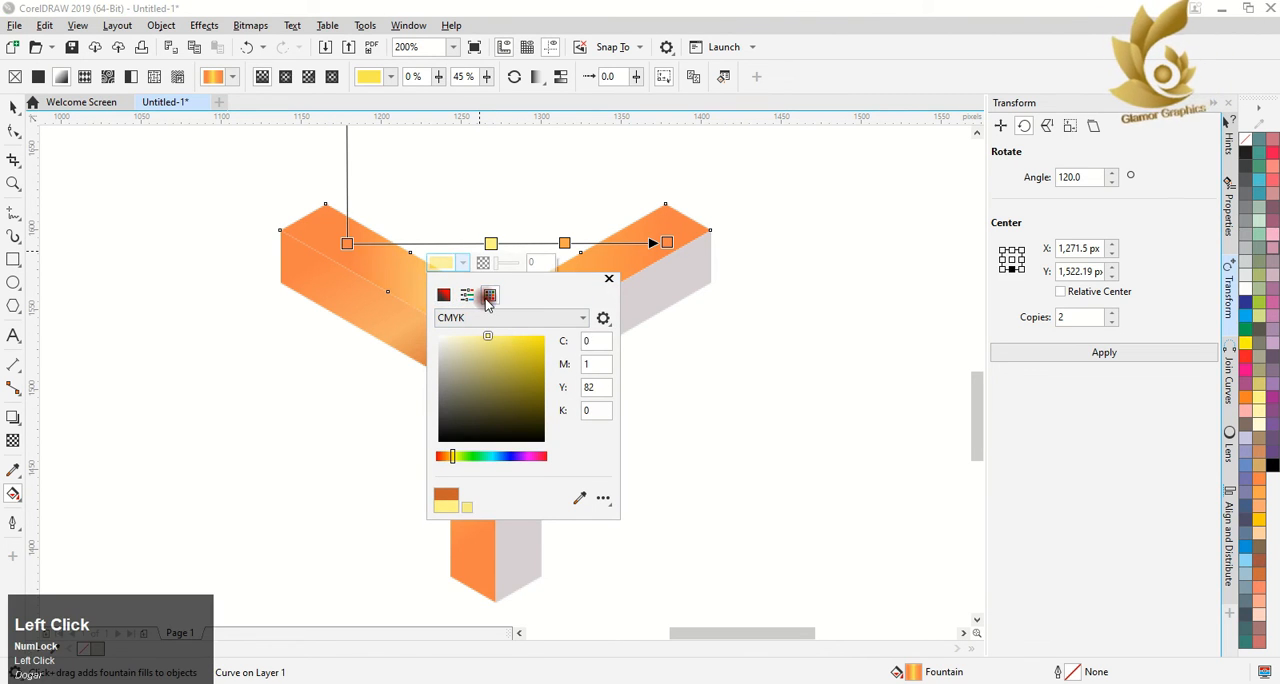
{"action": "left_click", "coordinate": [489, 296]}
{"action": "left_click", "coordinate": [528, 479]}
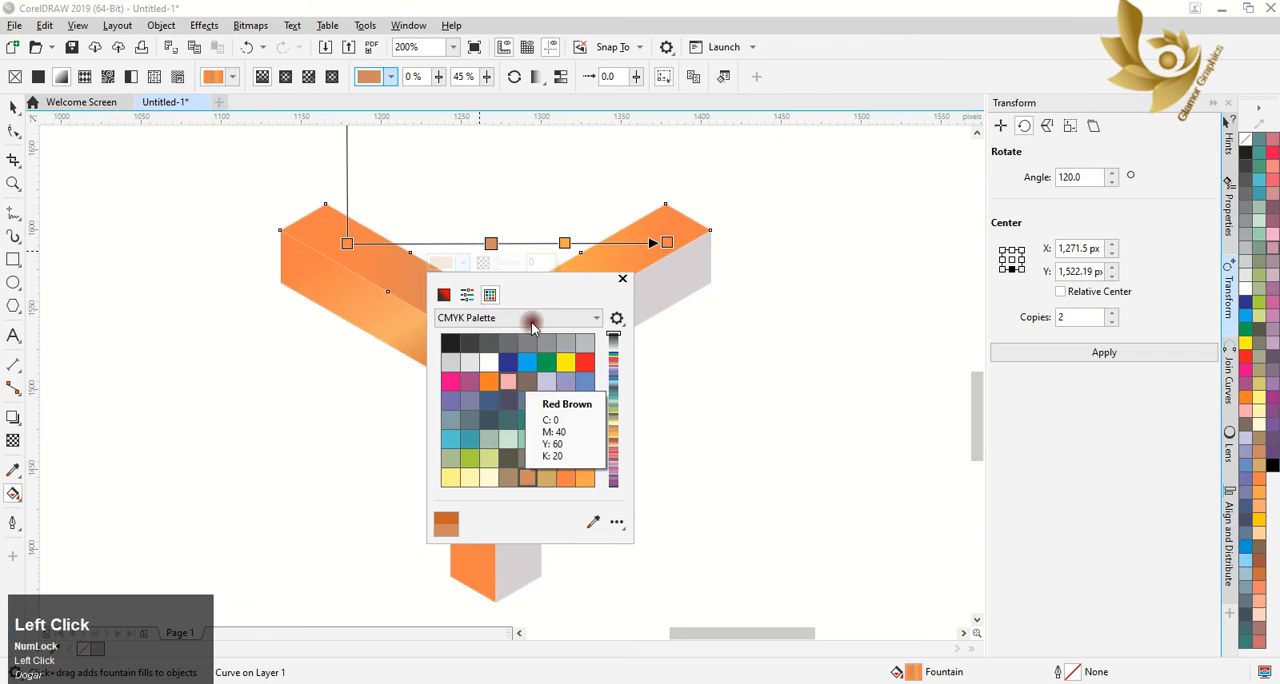
{"action": "left_click", "coordinate": [620, 280]}
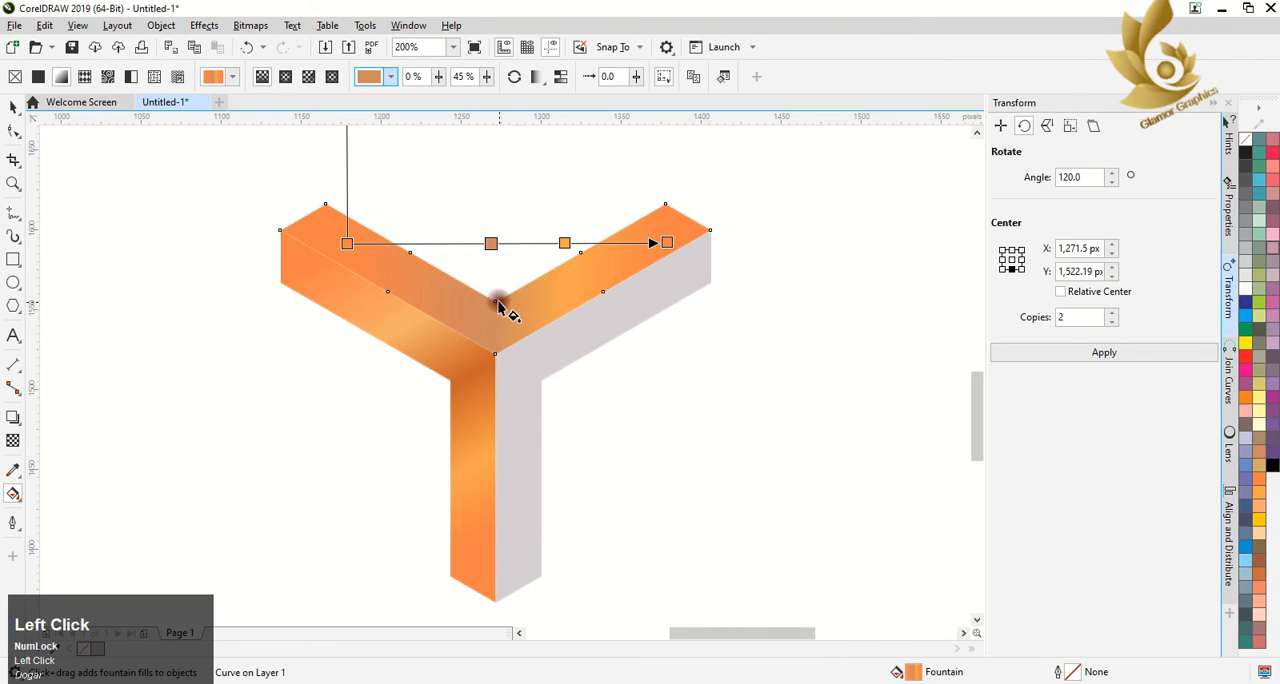
Try 17% transparency on the upper V's 45% gradient stop and reset it
{"action": "left_click", "coordinate": [490, 243]}
{"action": "mouse_move", "coordinate": [497, 270]}
{"action": "left_mouse_down"}
{"action": "mouse_move", "coordinate": [491, 293]}
{"action": "mouse_move", "coordinate": [497, 270]}
{"action": "left_mouse_up"}
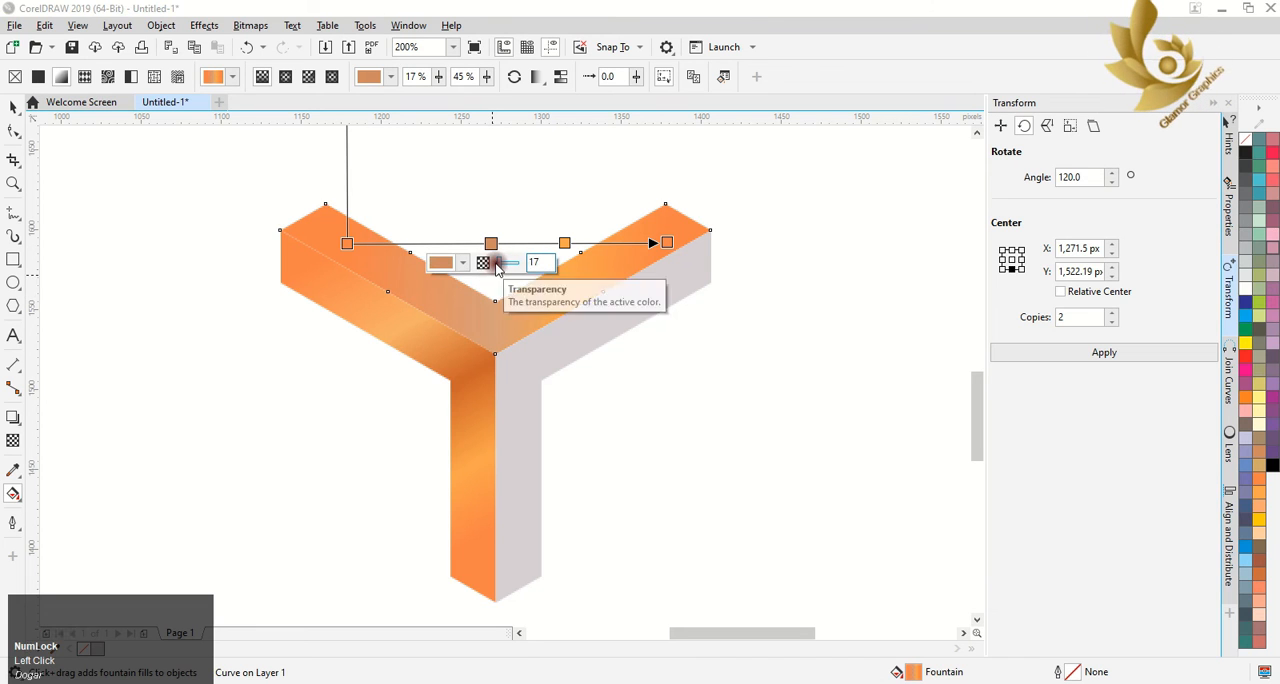
{"action": "left_click", "coordinate": [496, 267]}
{"action": "left_click", "coordinate": [491, 321]}
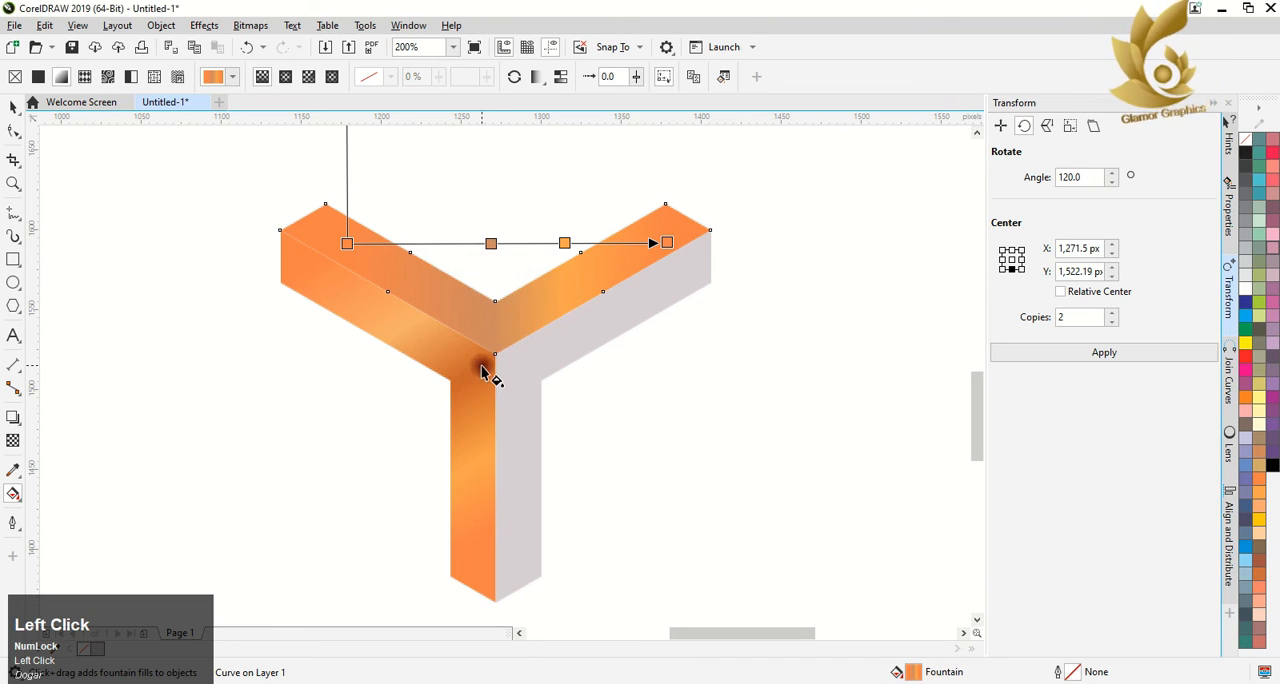
{"action": "left_click", "coordinate": [362, 347]}
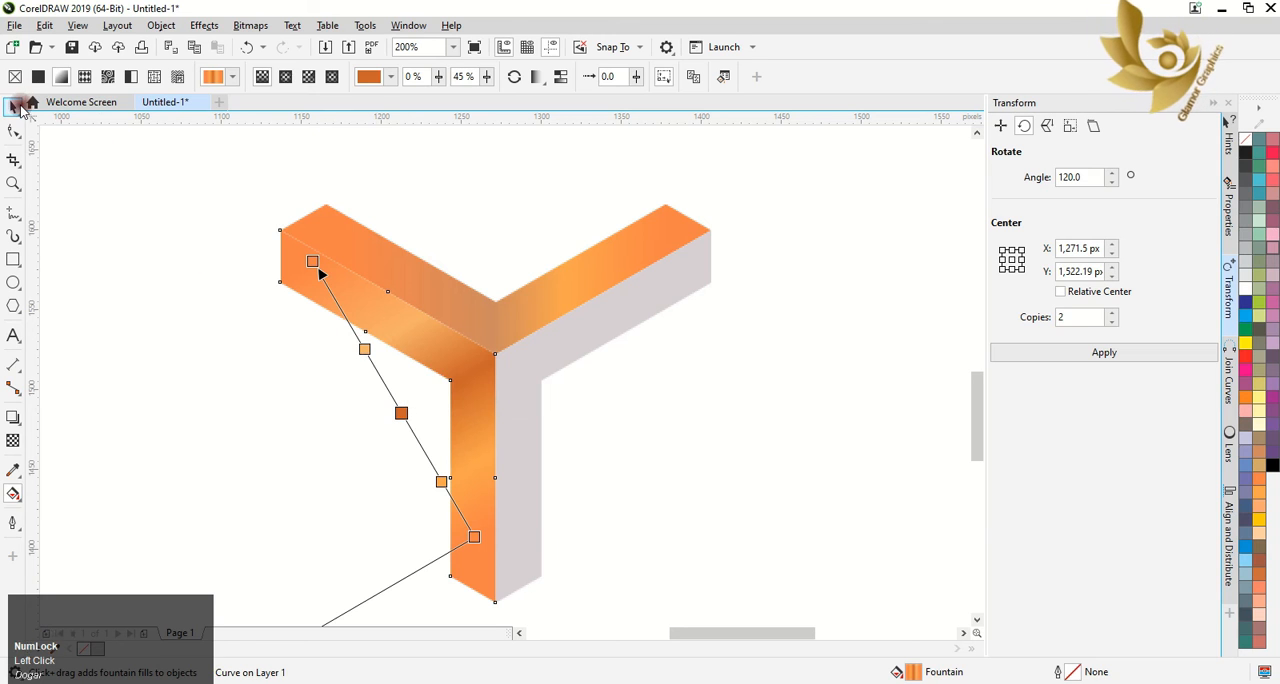
{"action": "left_click", "coordinate": [14, 107]}
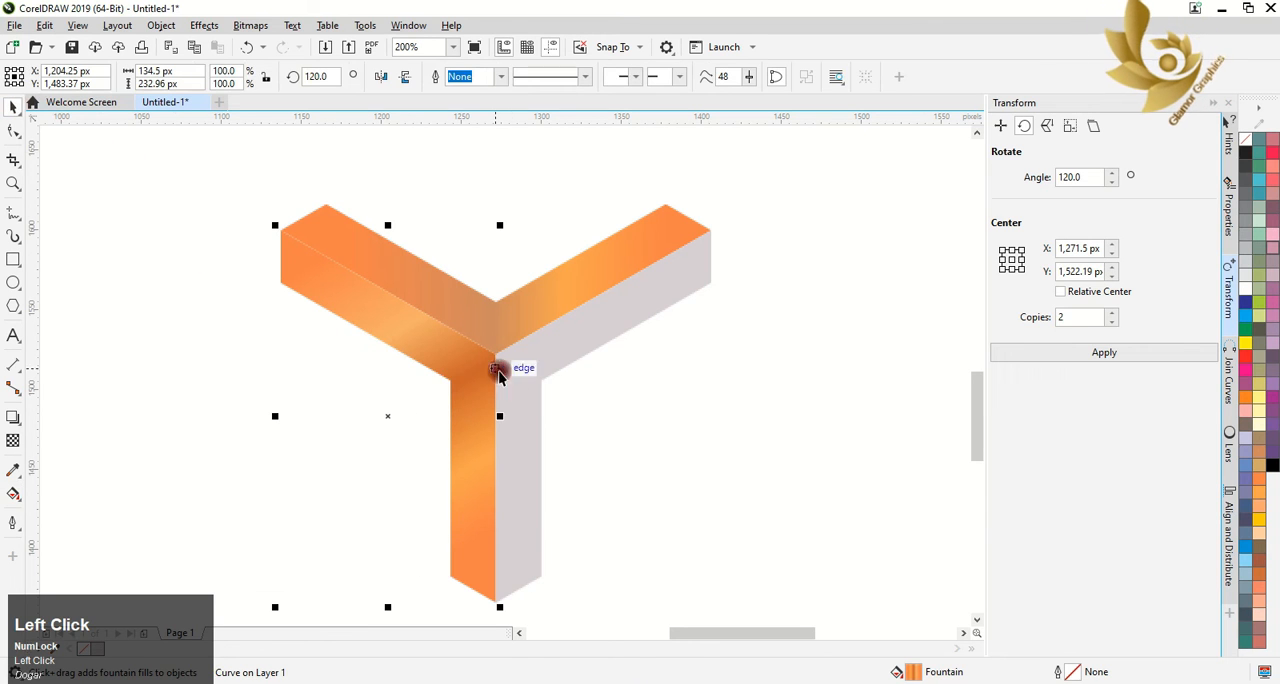
{"action": "left_click", "coordinate": [12, 493]}
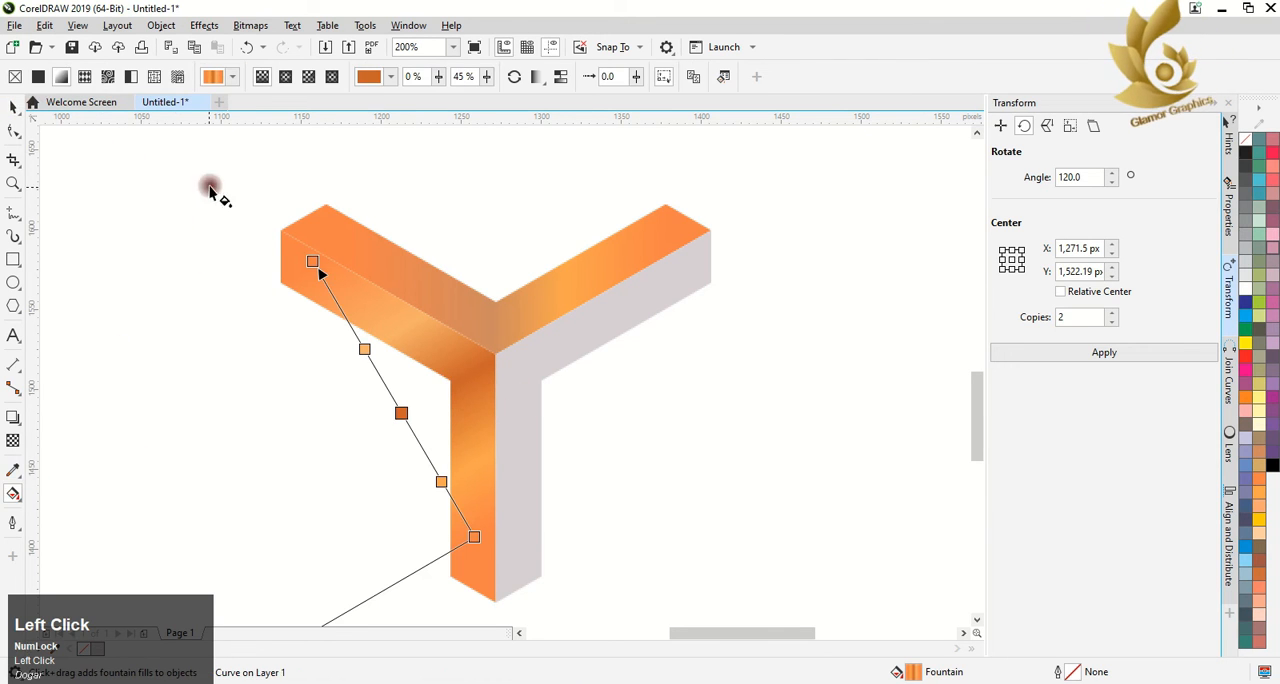
{"action": "left_click", "coordinate": [14, 107]}
{"action": "left_click", "coordinate": [549, 347]}
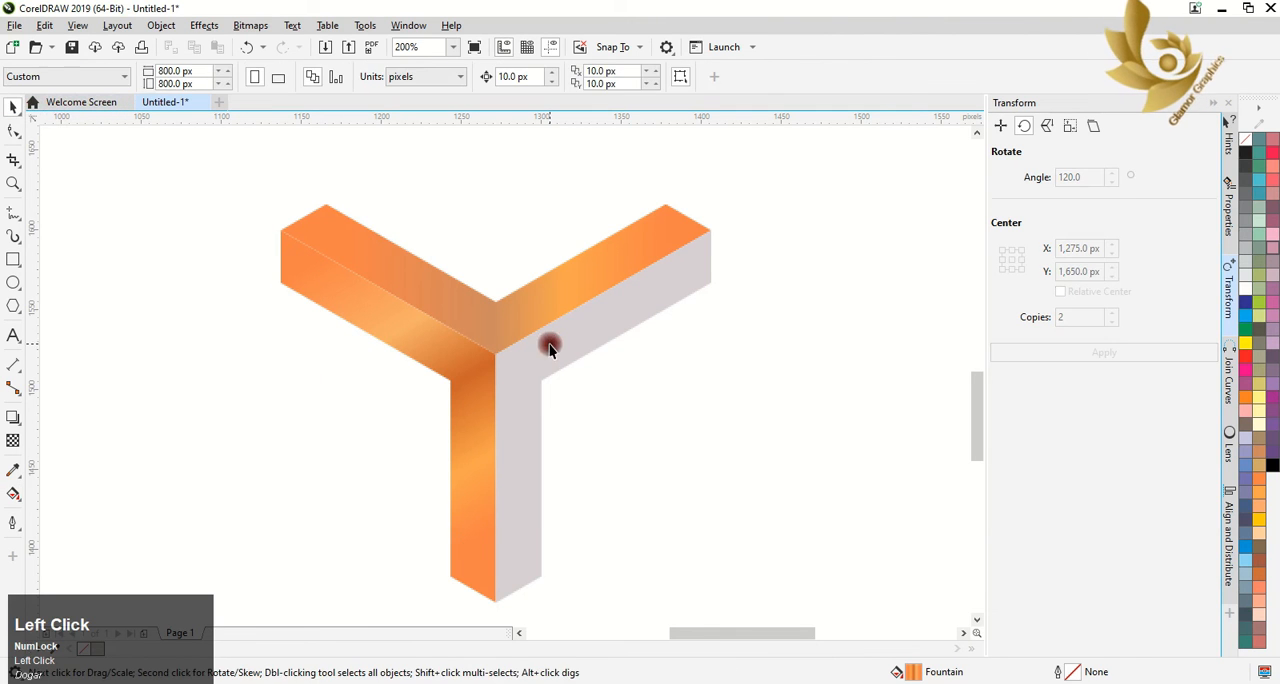
Copy the plain grey fill of the lower-right V onto the lower-left V
{"action": "left_click", "coordinate": [474, 365]}
{"action": "left_click", "coordinate": [12, 493]}
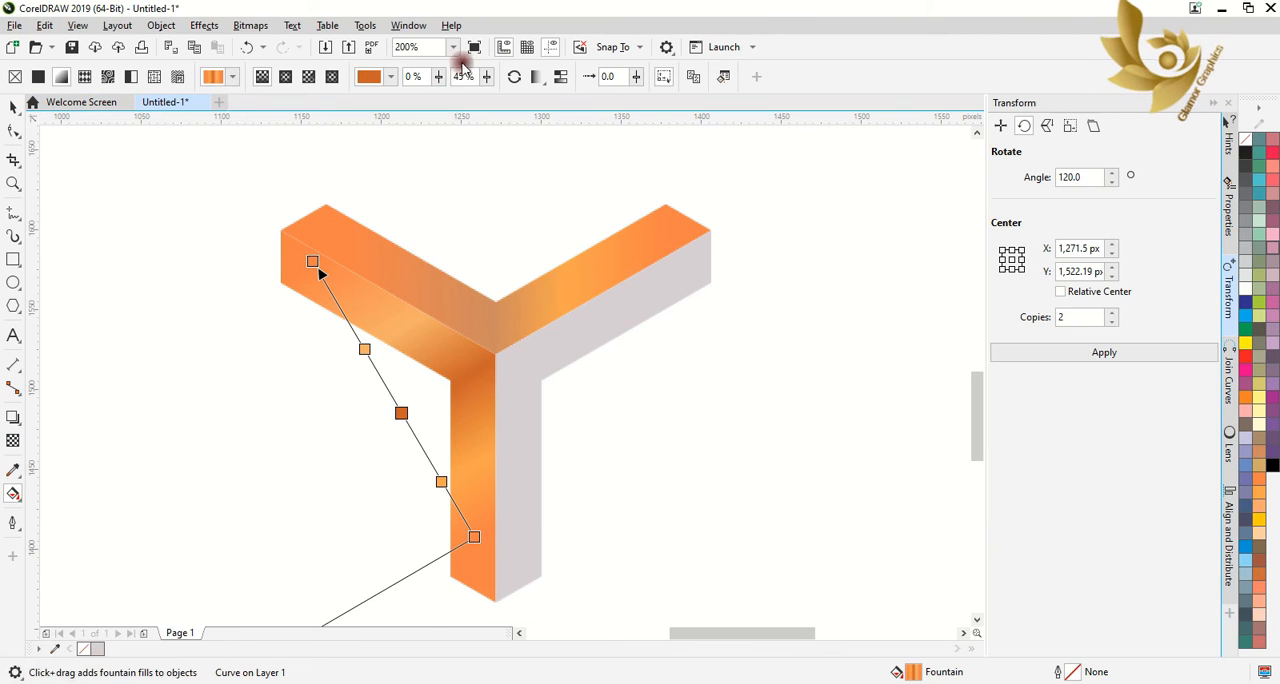
{"action": "left_click", "coordinate": [63, 84]}
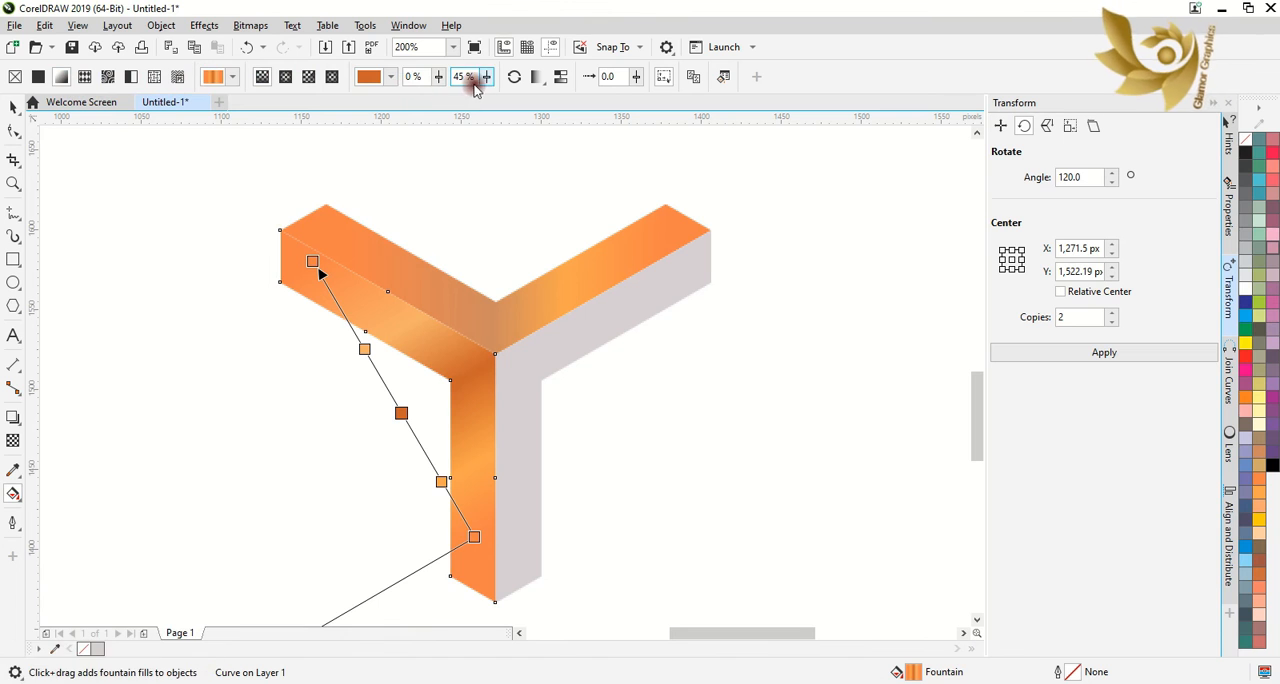
{"action": "left_click", "coordinate": [692, 78]}
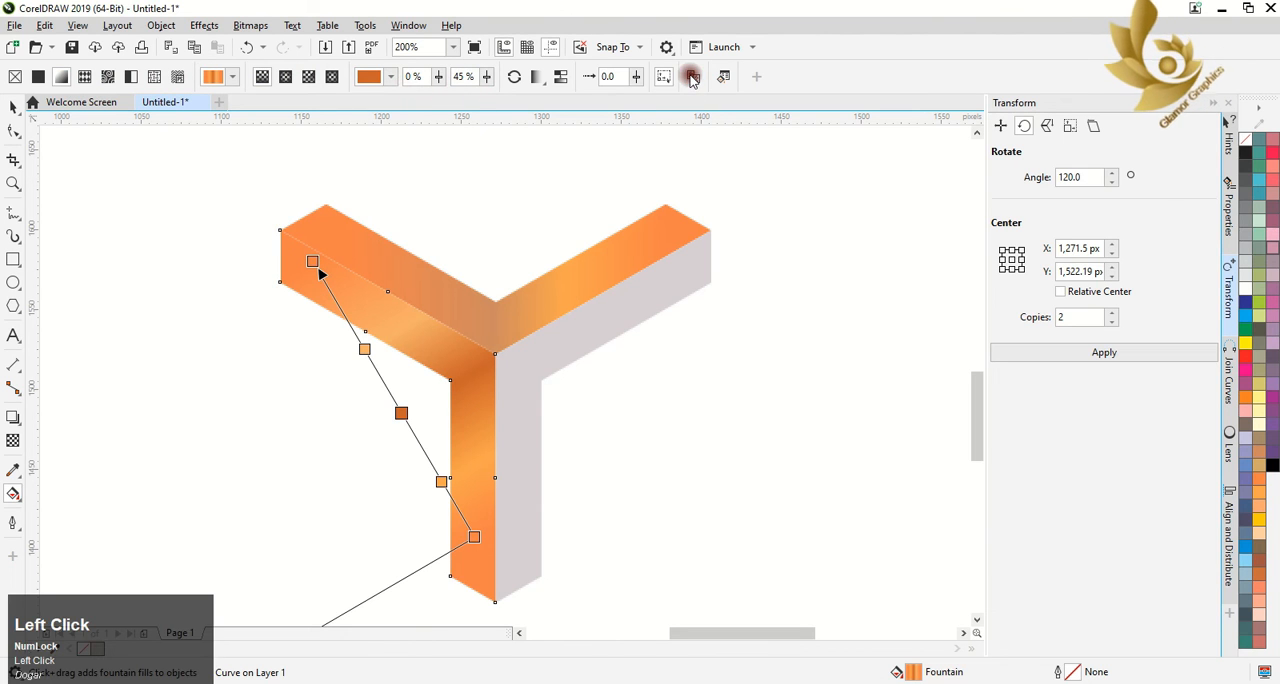
{"action": "left_click", "coordinate": [530, 360]}
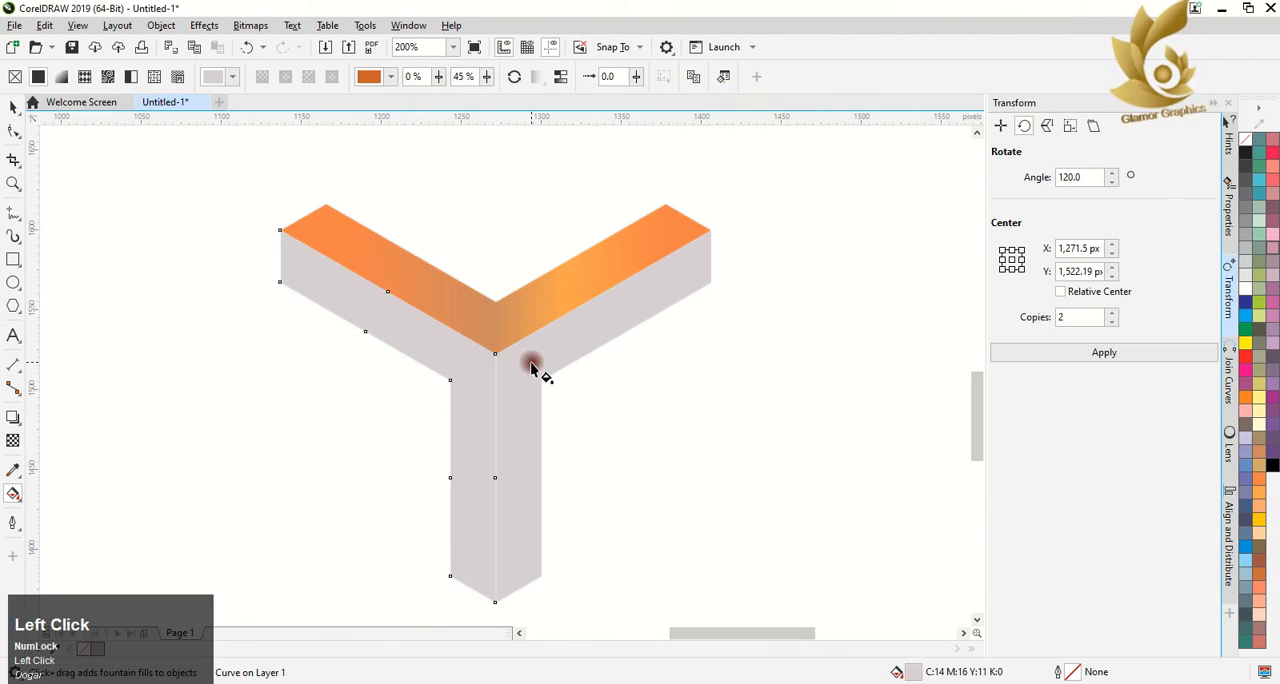
Undo the grey fill on the lower-left V and copy its orange gradient fill onto the lower-right V
{"action": "key", "text": "ctrl+z"}
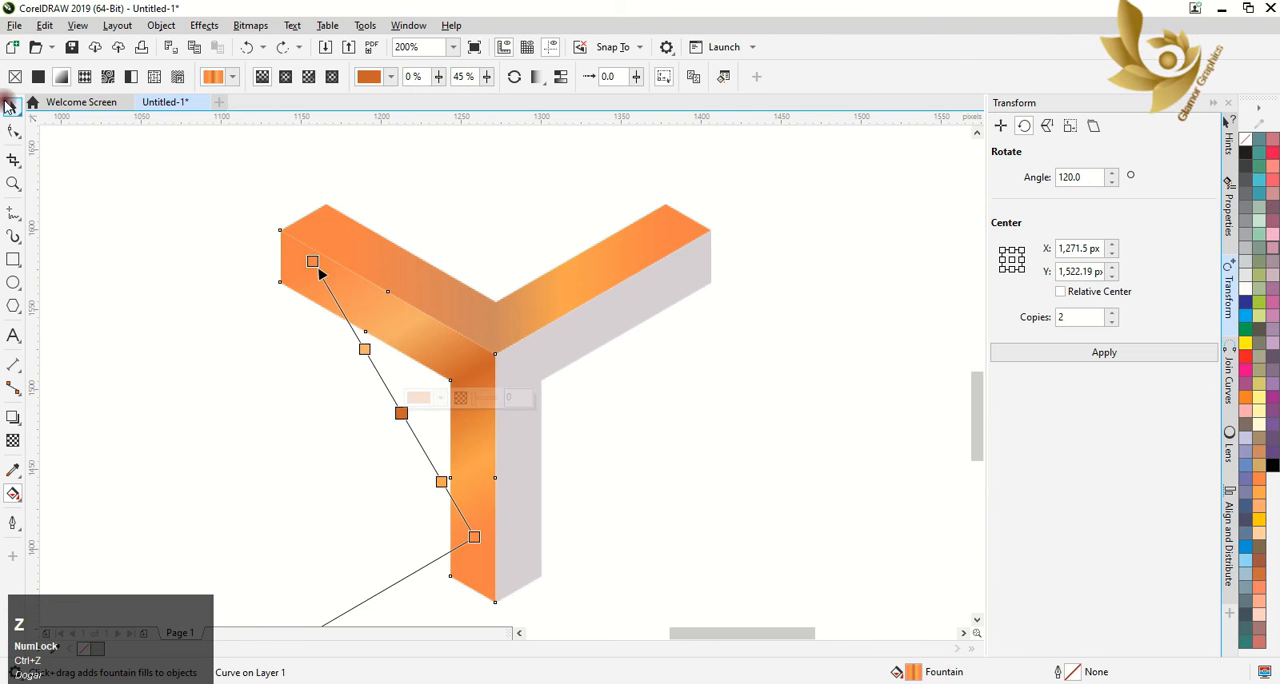
{"action": "left_click", "coordinate": [13, 107]}
{"action": "left_click", "coordinate": [545, 440]}
{"action": "left_click", "coordinate": [537, 413]}
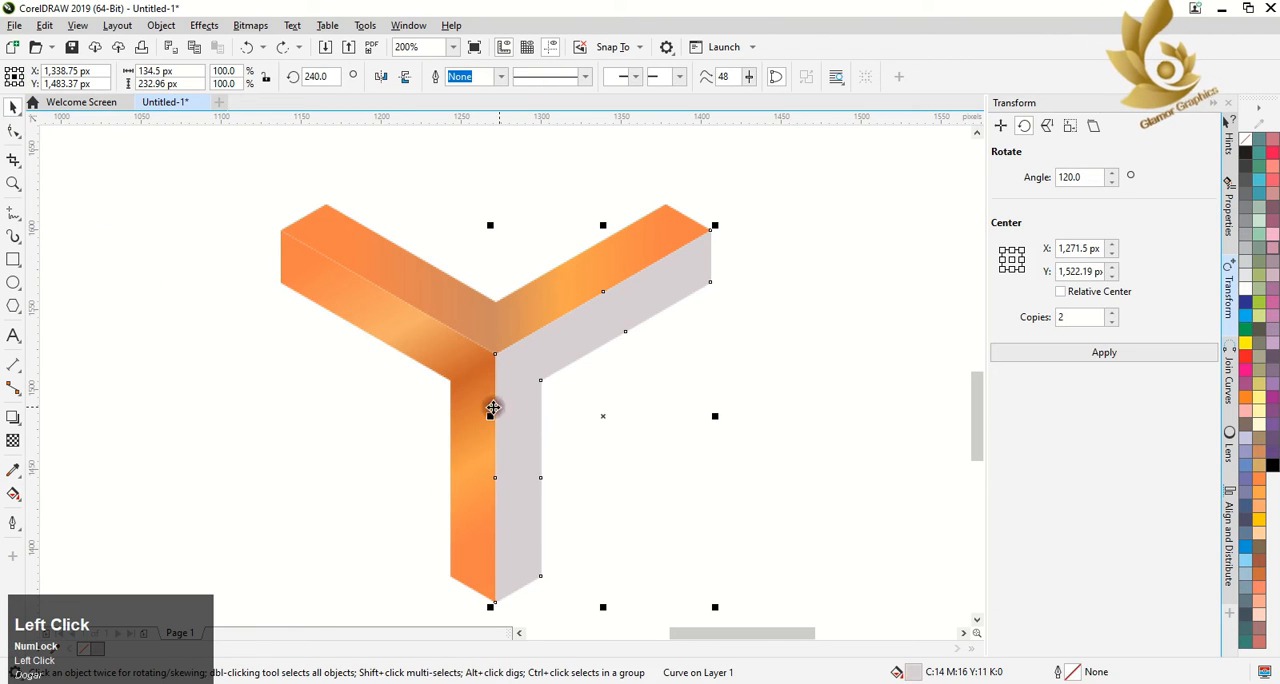
{"action": "left_click", "coordinate": [13, 493]}
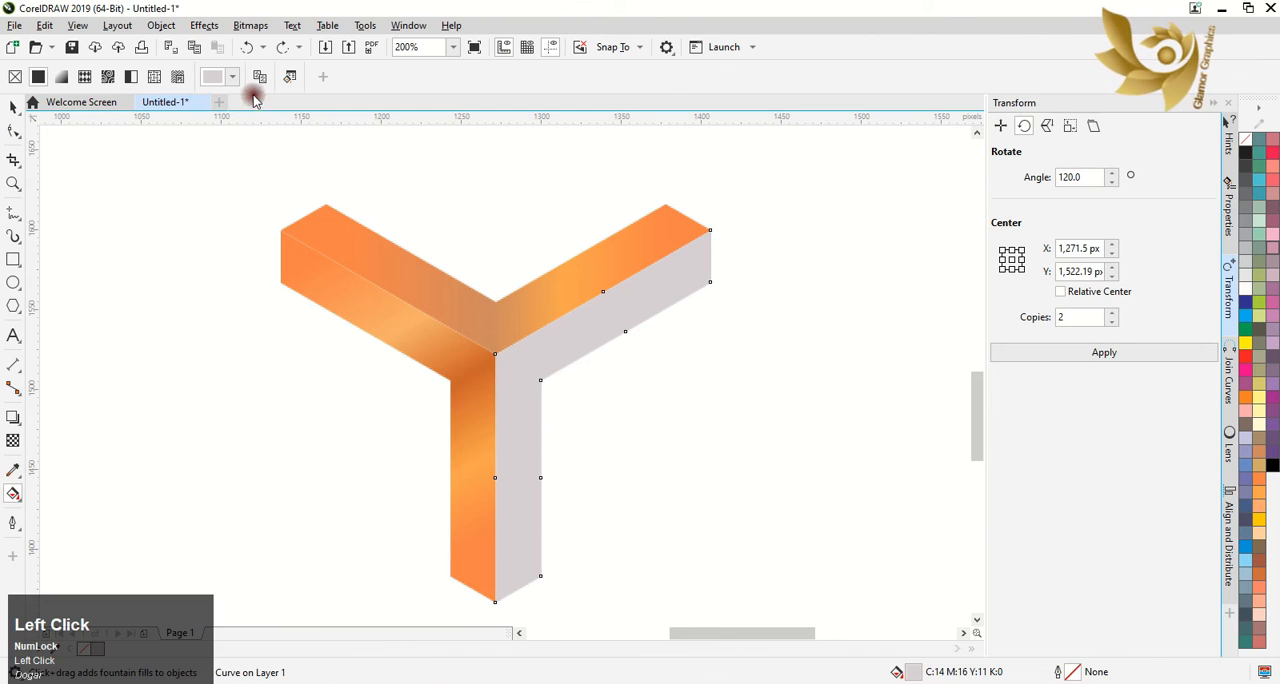
{"action": "left_click", "coordinate": [462, 414]}
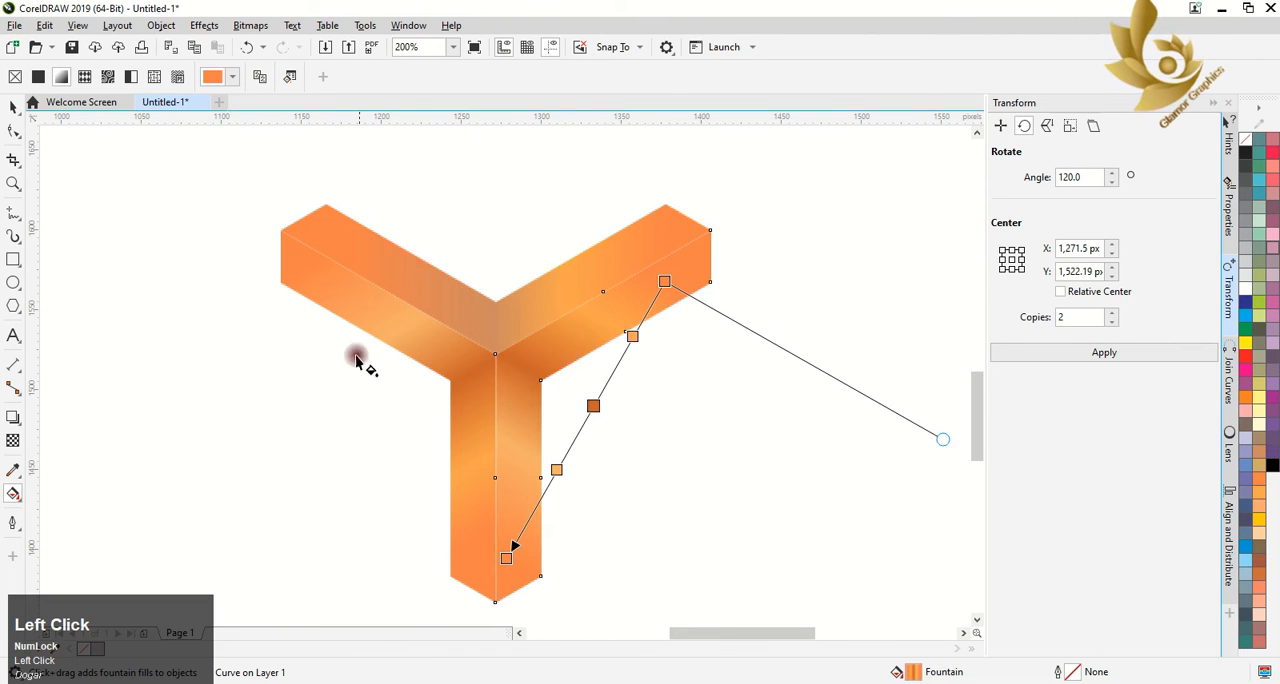
Change the 45% stop of the lower-right V's gradient to a bright red-orange of C5 M80 Y100 K1
{"action": "left_click", "coordinate": [13, 108]}
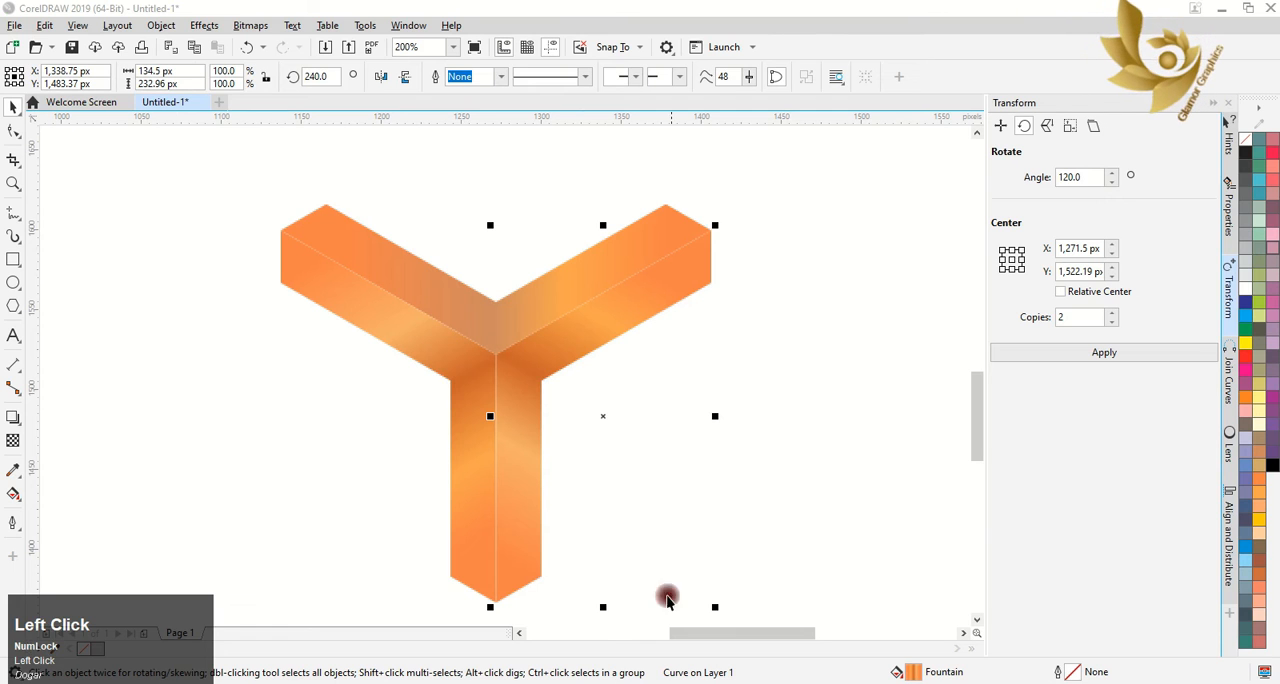
{"action": "left_click", "coordinate": [535, 358]}
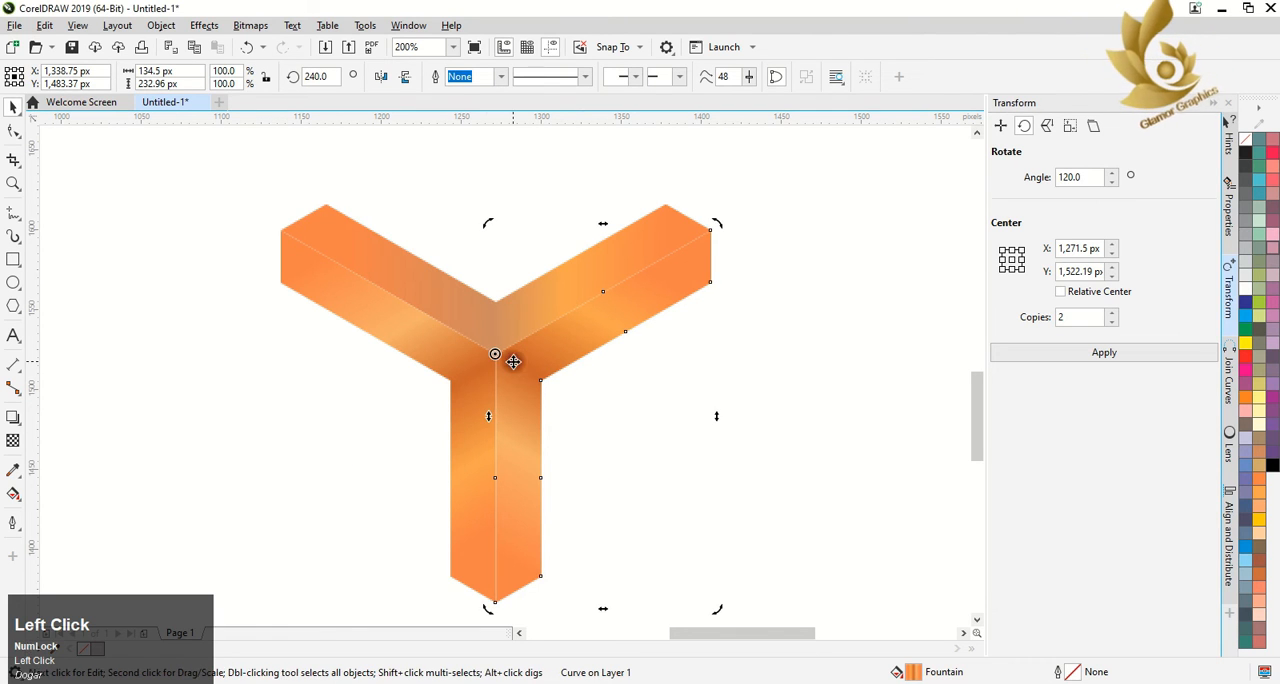
{"action": "left_click", "coordinate": [513, 362]}
{"action": "left_click", "coordinate": [17, 494]}
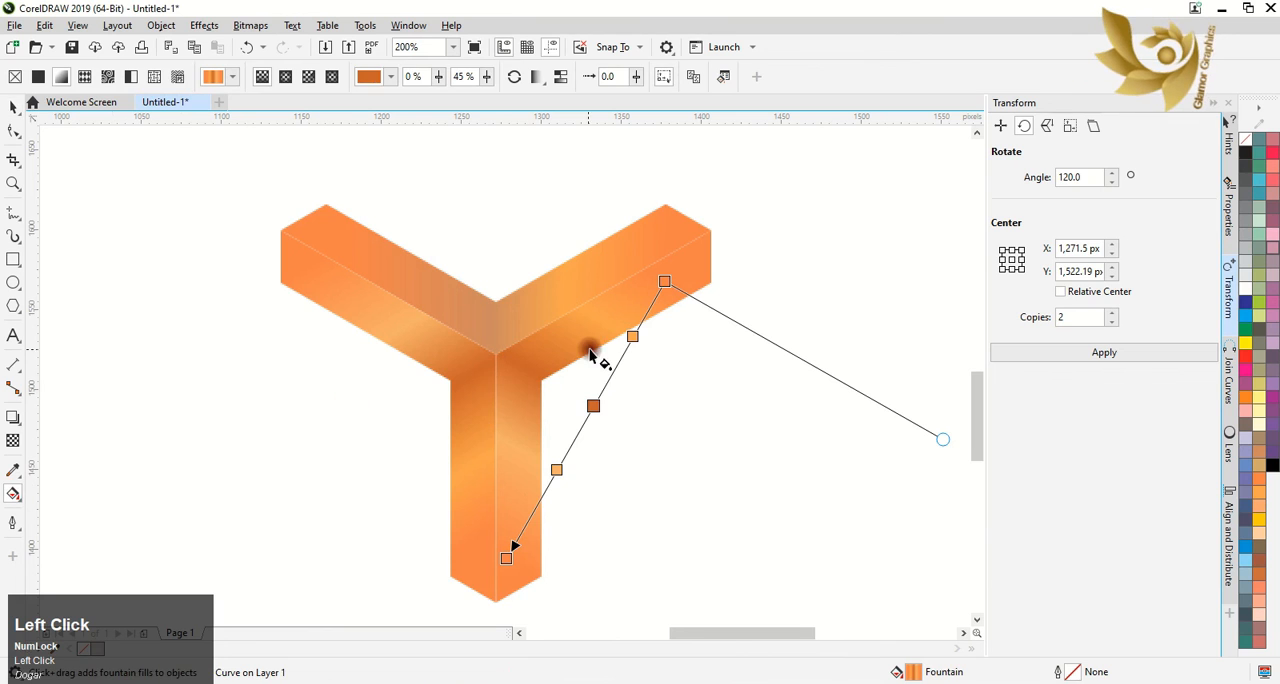
{"action": "left_click", "coordinate": [592, 405]}
{"action": "left_click", "coordinate": [531, 392]}
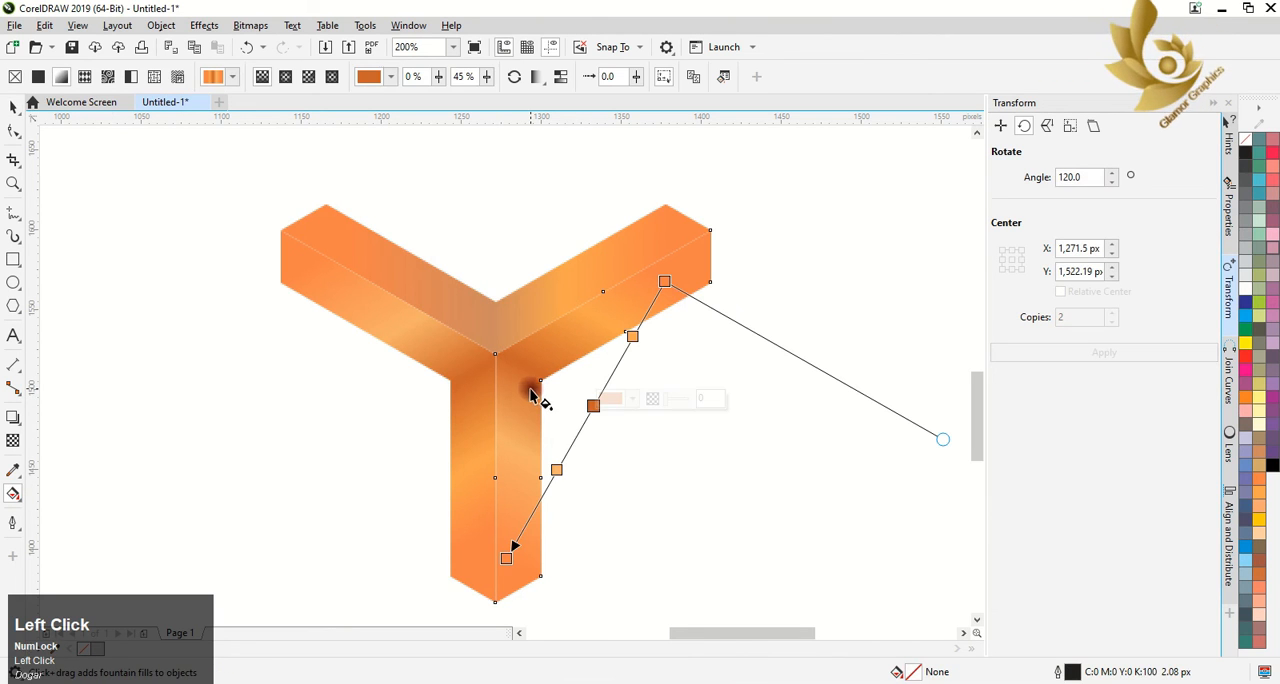
{"action": "left_click", "coordinate": [592, 405]}
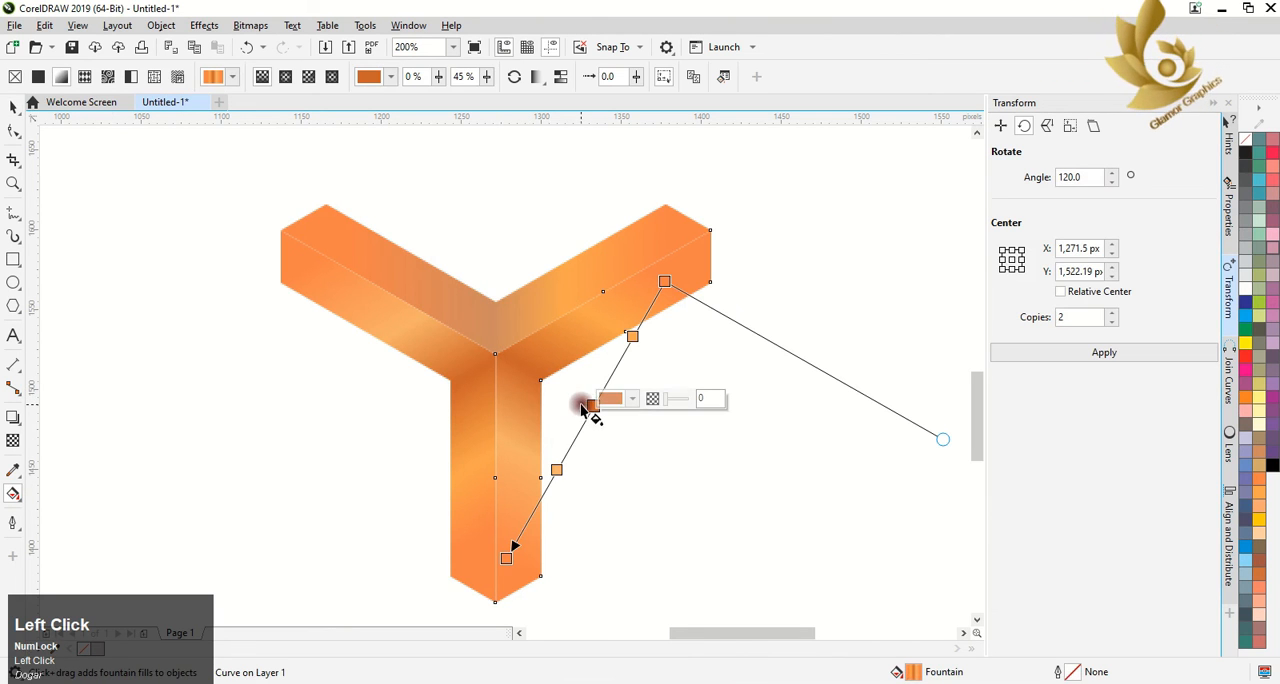
{"action": "left_click", "coordinate": [632, 399]}
{"action": "left_click_drag", "start_coordinate": [689, 492], "coordinate": [702, 500]}
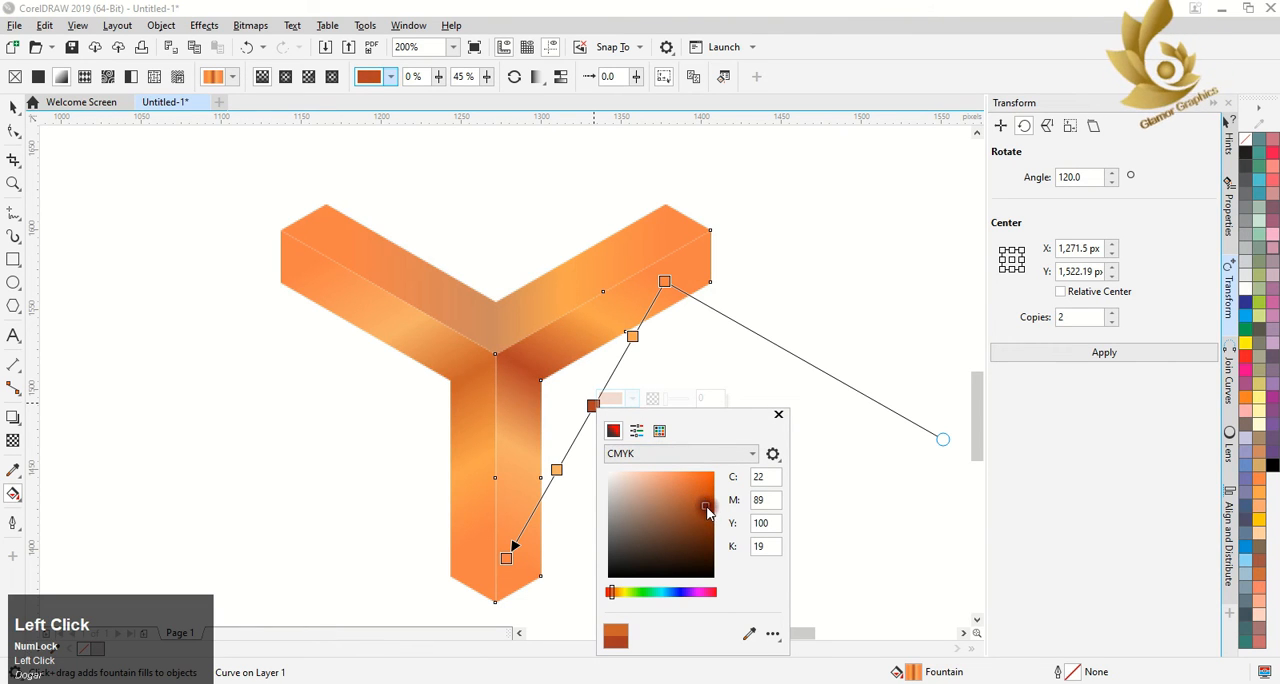
{"action": "left_click_drag", "start_coordinate": [699, 503], "coordinate": [692, 498]}
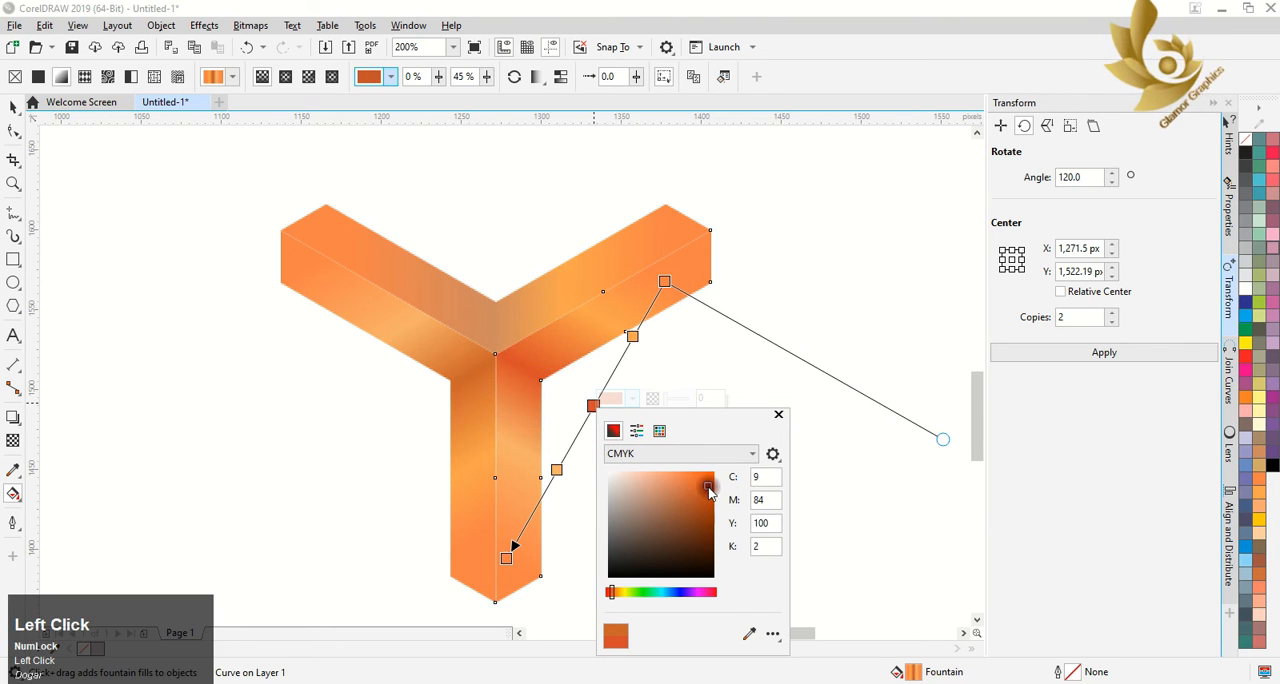
{"action": "left_click", "coordinate": [706, 363]}
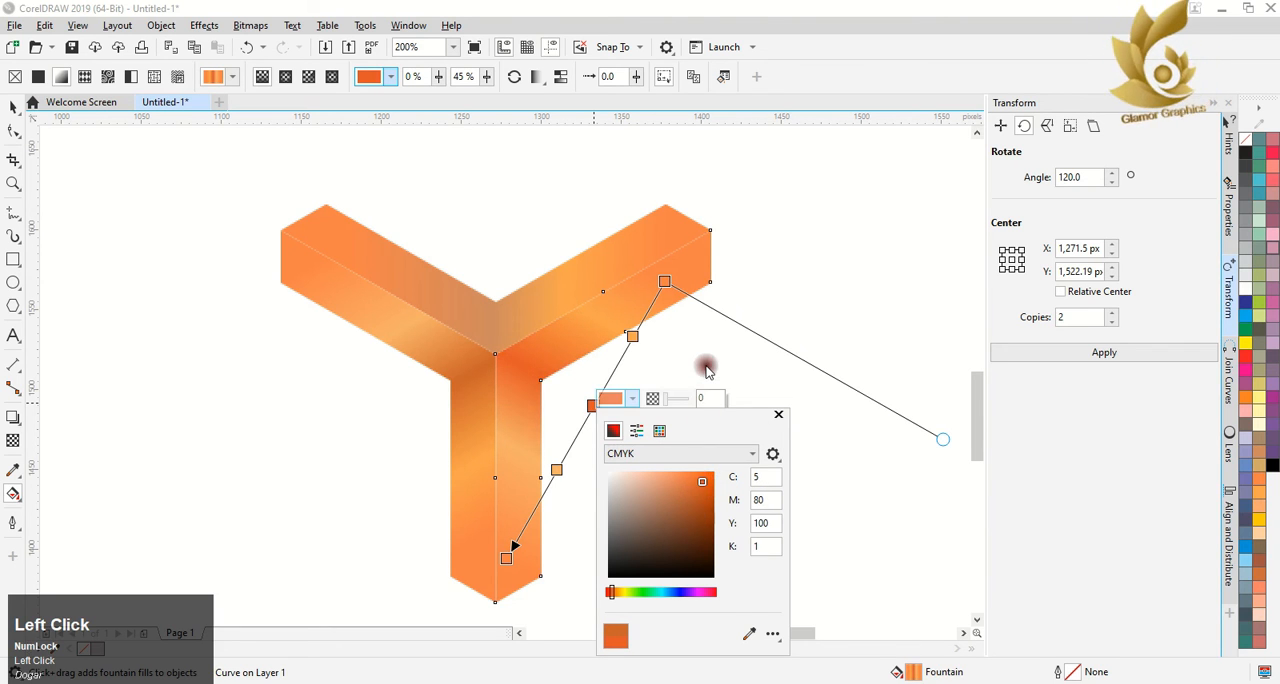
{"action": "left_click", "coordinate": [528, 369]}
{"action": "left_click", "coordinate": [13, 107]}
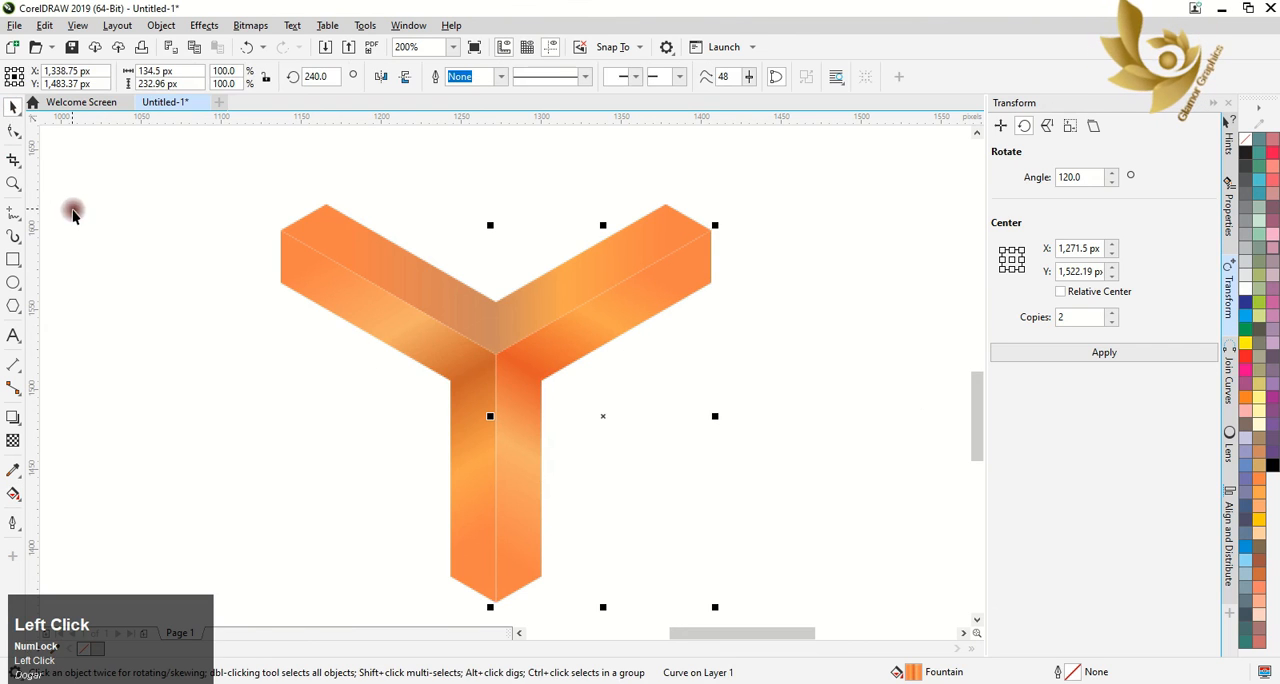
Group the three gradient-filled V shapes into one three-armed unit
{"action": "left_click", "coordinate": [100, 230]}
{"action": "scroll", "coordinate": [285, 314], "scroll_direction": "down", "scroll_amount": 1}
{"action": "left_click_drag", "start_coordinate": [203, 194], "coordinate": [560, 487]}
{"action": "right_click", "coordinate": [379, 328]}
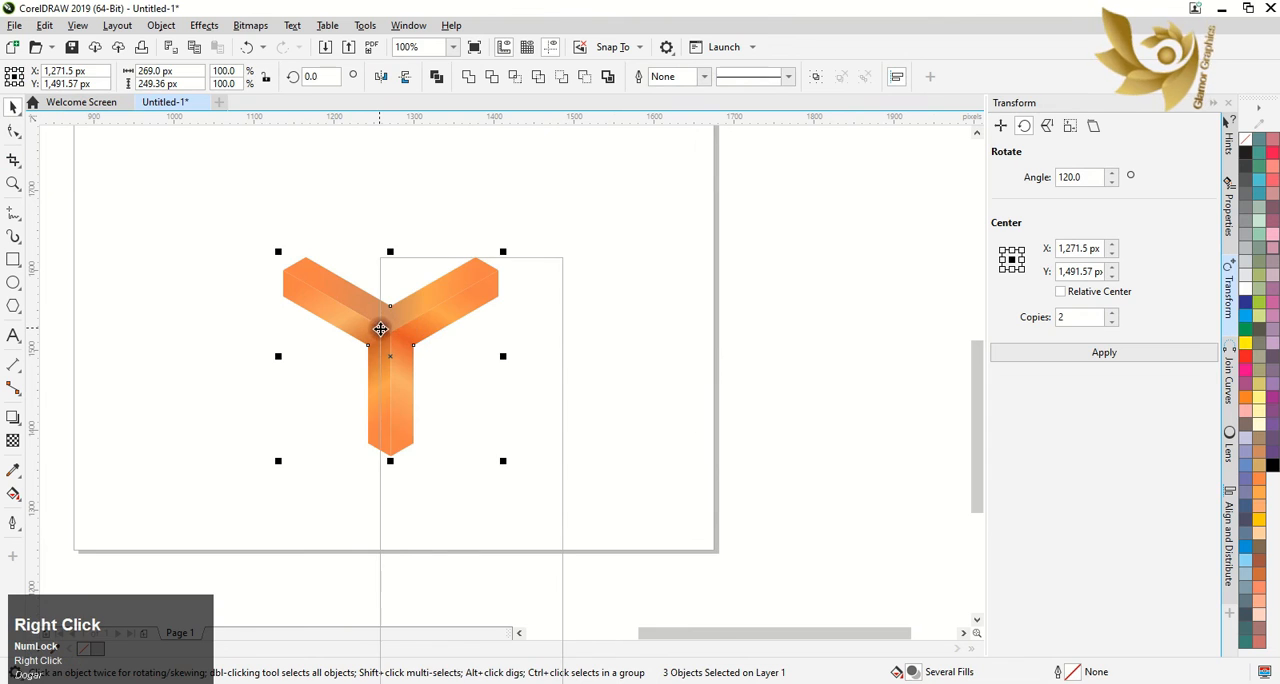
{"action": "left_click", "coordinate": [428, 304]}
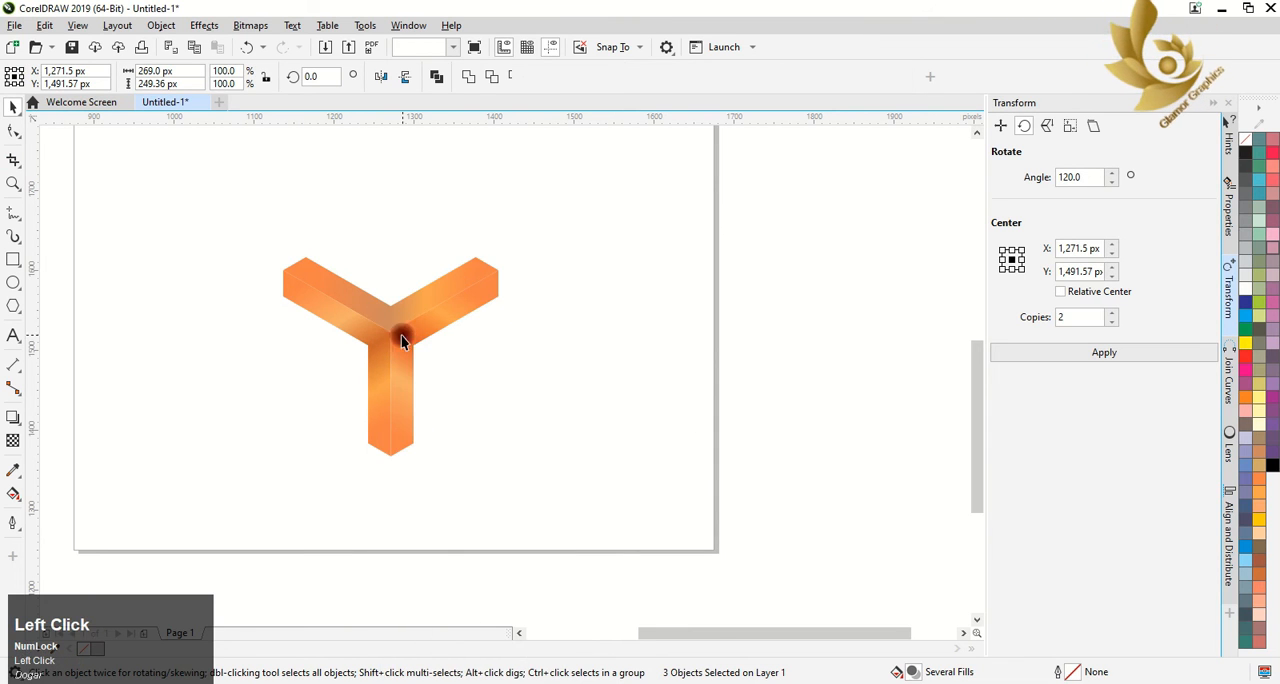
Duplicate the three-armed group diagonally down-left with its arm joined, and duplicate that pair up-left to form a four-unit lattice
{"action": "left_click_drag", "start_coordinate": [385, 326], "coordinate": [265, 416]}
{"action": "right_click", "coordinate": [265, 416]}
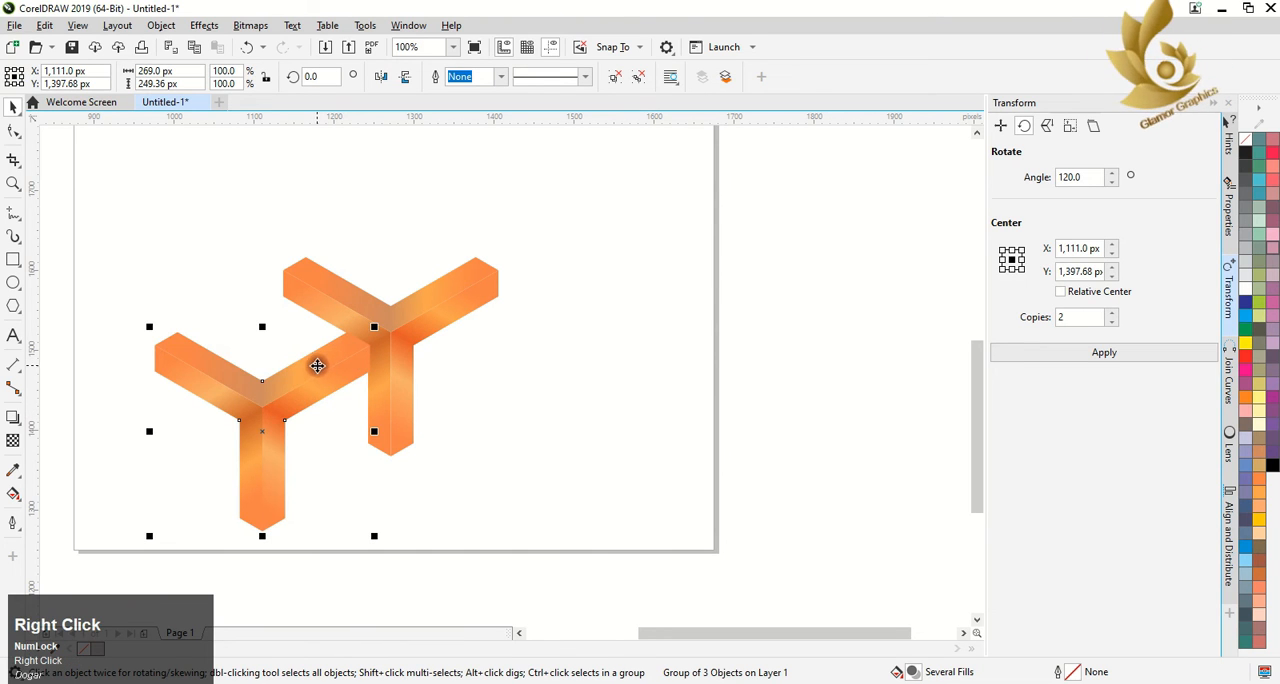
{"action": "left_click_drag", "start_coordinate": [105, 227], "coordinate": [611, 551]}
{"action": "left_click_drag", "start_coordinate": [360, 380], "coordinate": [226, 288]}
{"action": "right_click", "coordinate": [226, 288]}
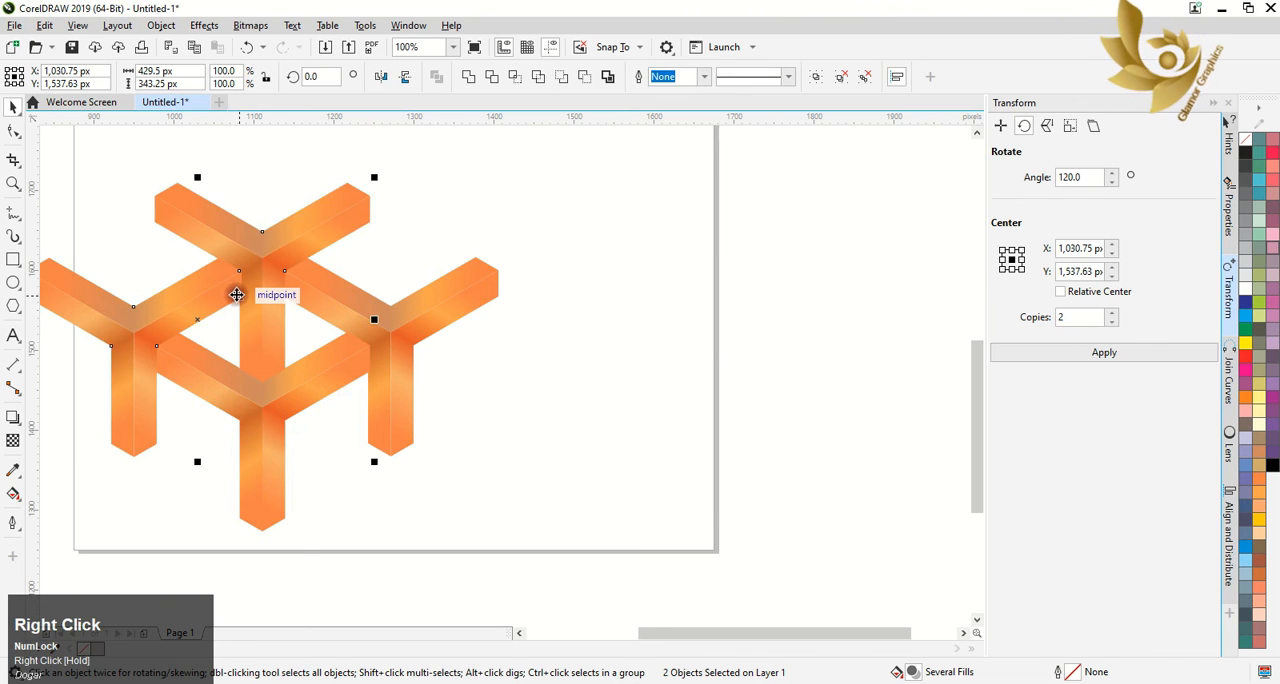
Duplicate the four-unit lattice diagonally up-right so its arms join the original's
{"action": "scroll", "coordinate": [226, 288], "scroll_direction": "down", "scroll_amount": 2}
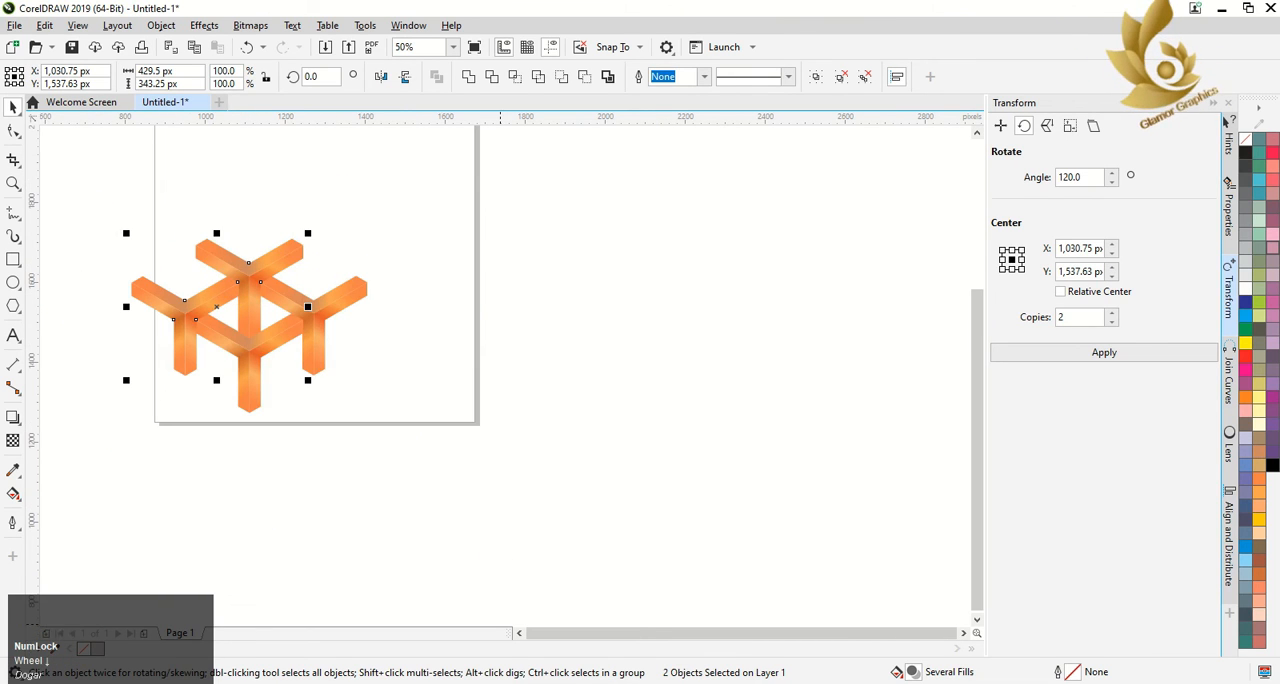
{"action": "left_click", "coordinate": [510, 682]}
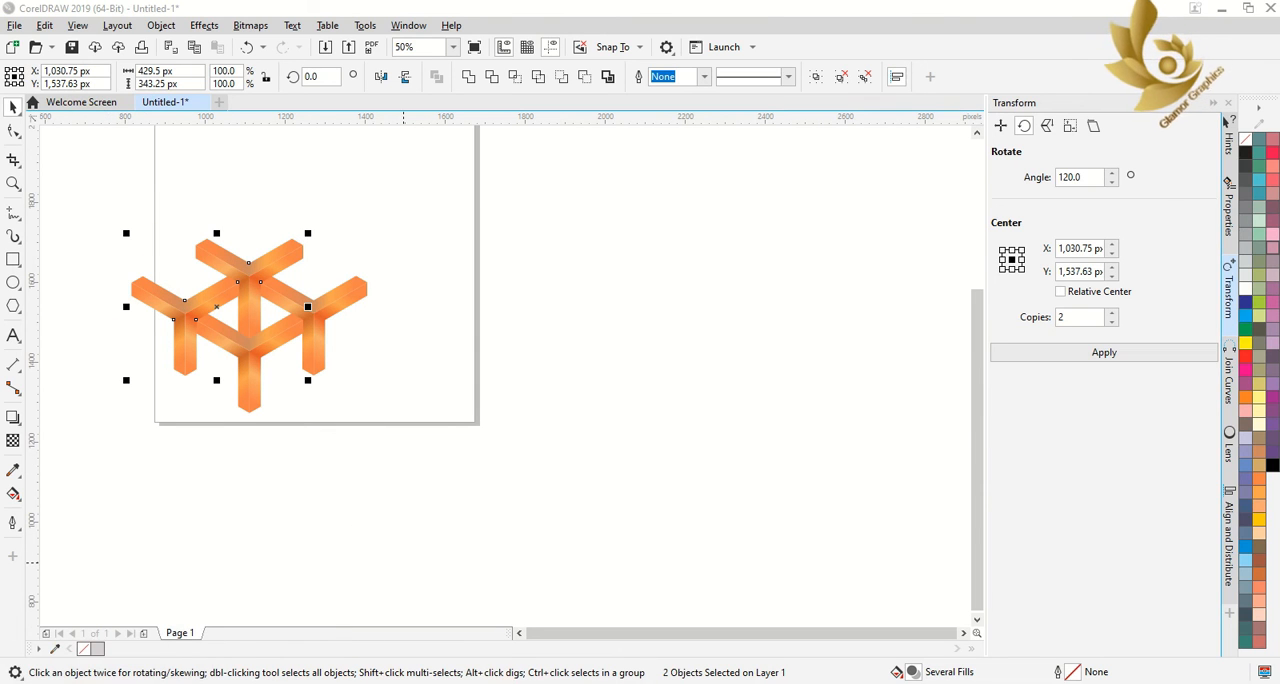
{"action": "left_click_drag", "start_coordinate": [64, 182], "coordinate": [434, 420]}
{"action": "mouse_move", "coordinate": [252, 311]}
{"action": "left_mouse_down"}
{"action": "mouse_move", "coordinate": [349, 214]}
{"action": "mouse_move", "coordinate": [363, 209]}
{"action": "mouse_move", "coordinate": [377, 232]}
{"action": "left_mouse_up"}
{"action": "right_click", "coordinate": [377, 235]}
{"action": "scroll", "coordinate": [287, 255], "scroll_direction": "down", "scroll_amount": 2}
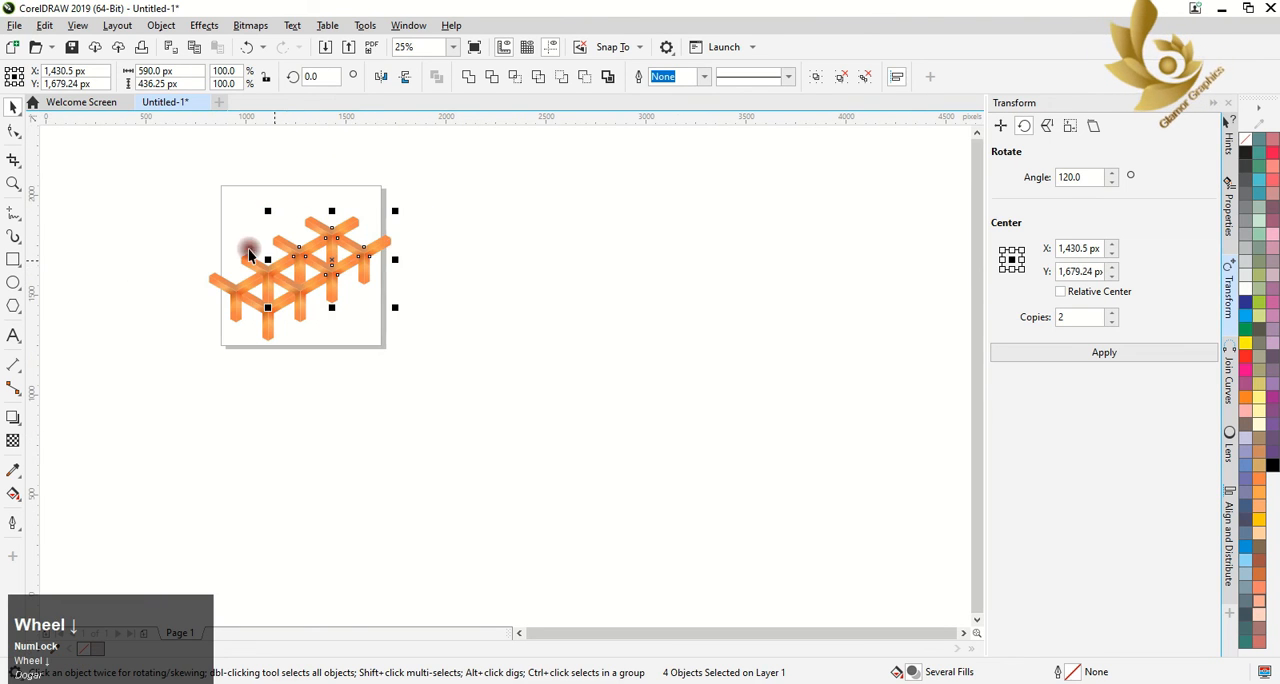
Duplicate the eight-unit lattice diagonally up-left and shift the copy until its arms meet the original's
{"action": "left_click_drag", "start_coordinate": [176, 199], "coordinate": [460, 360]}
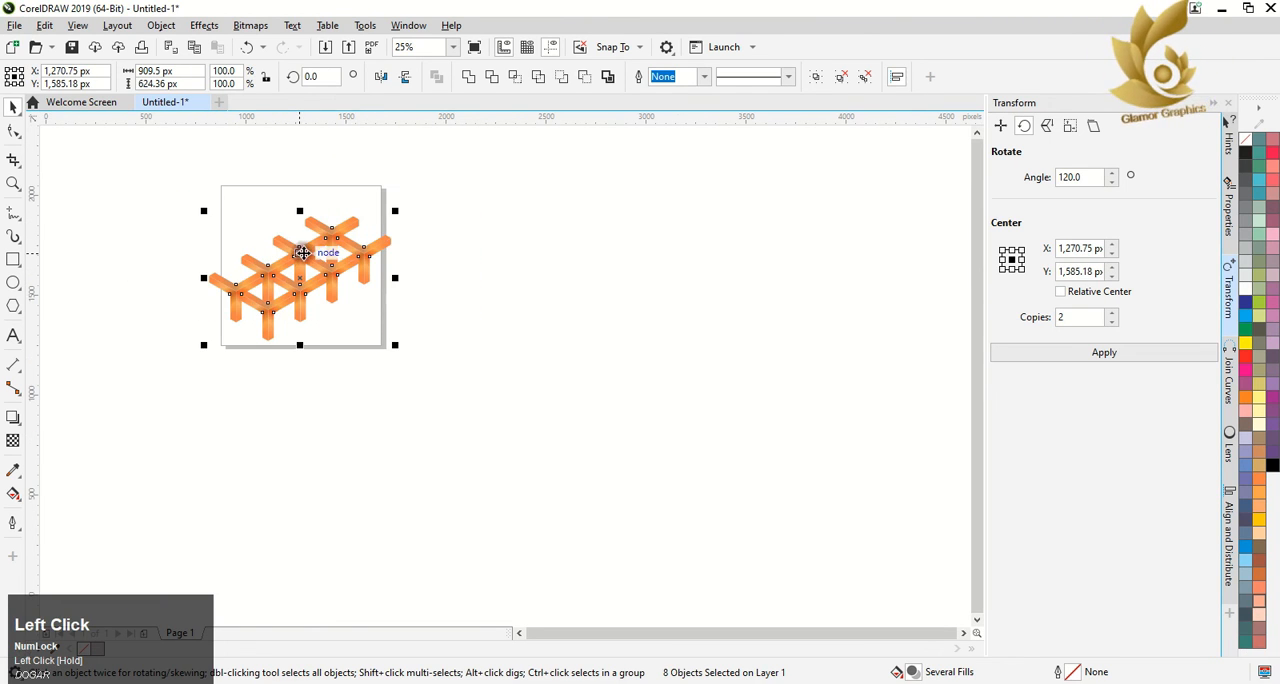
{"action": "left_click_drag", "start_coordinate": [303, 253], "coordinate": [237, 210]}
{"action": "right_click", "coordinate": [234, 214]}
{"action": "scroll", "coordinate": [240, 212], "scroll_direction": "up", "scroll_amount": 2}
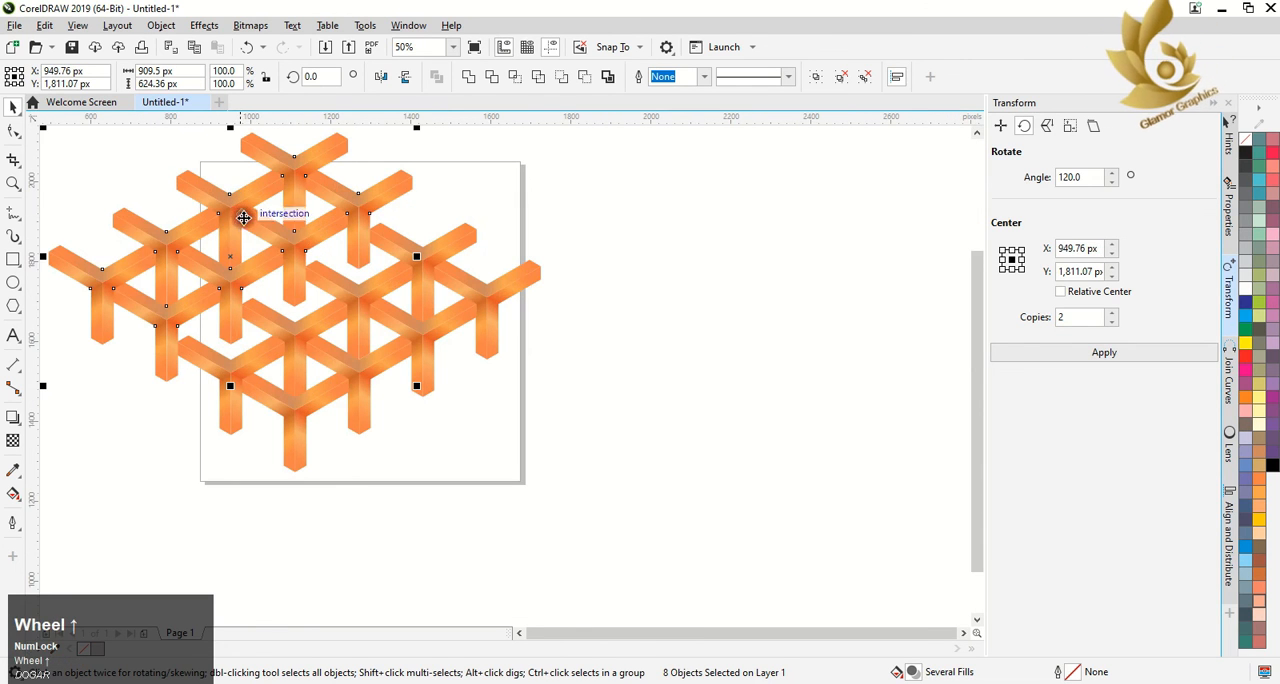
{"action": "left_click_drag", "start_coordinate": [233, 251], "coordinate": [231, 271]}
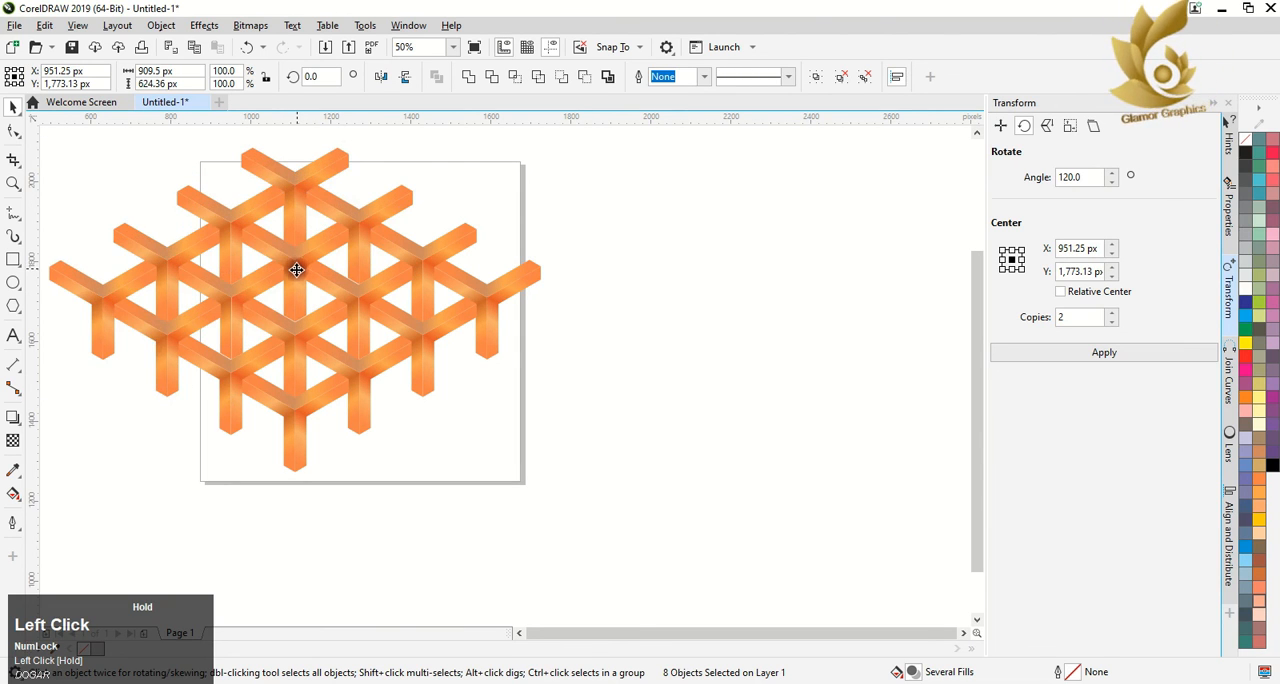
{"action": "left_click_drag", "start_coordinate": [297, 269], "coordinate": [296, 272]}
Duplicate the sixteen-unit lattice diagonally up-left and move the copy into line with the original's arms
{"action": "scroll", "coordinate": [306, 421], "scroll_direction": "down", "scroll_amount": 2}
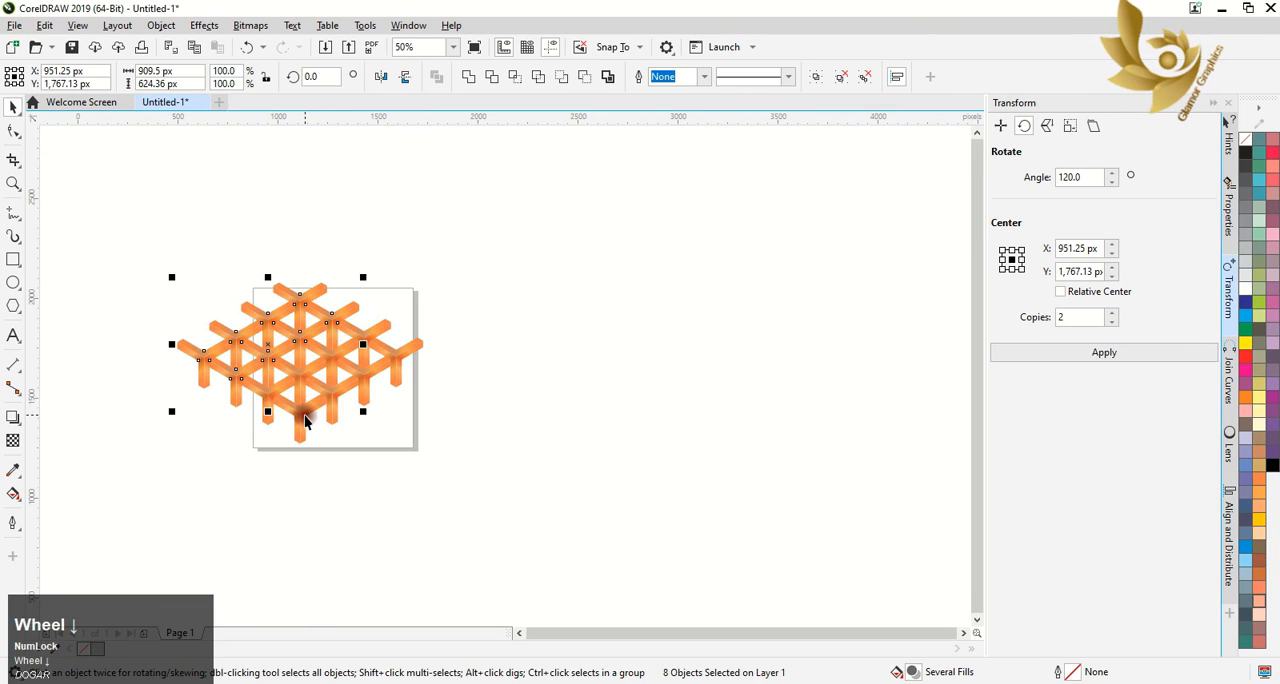
{"action": "left_click_drag", "start_coordinate": [152, 241], "coordinate": [463, 468]}
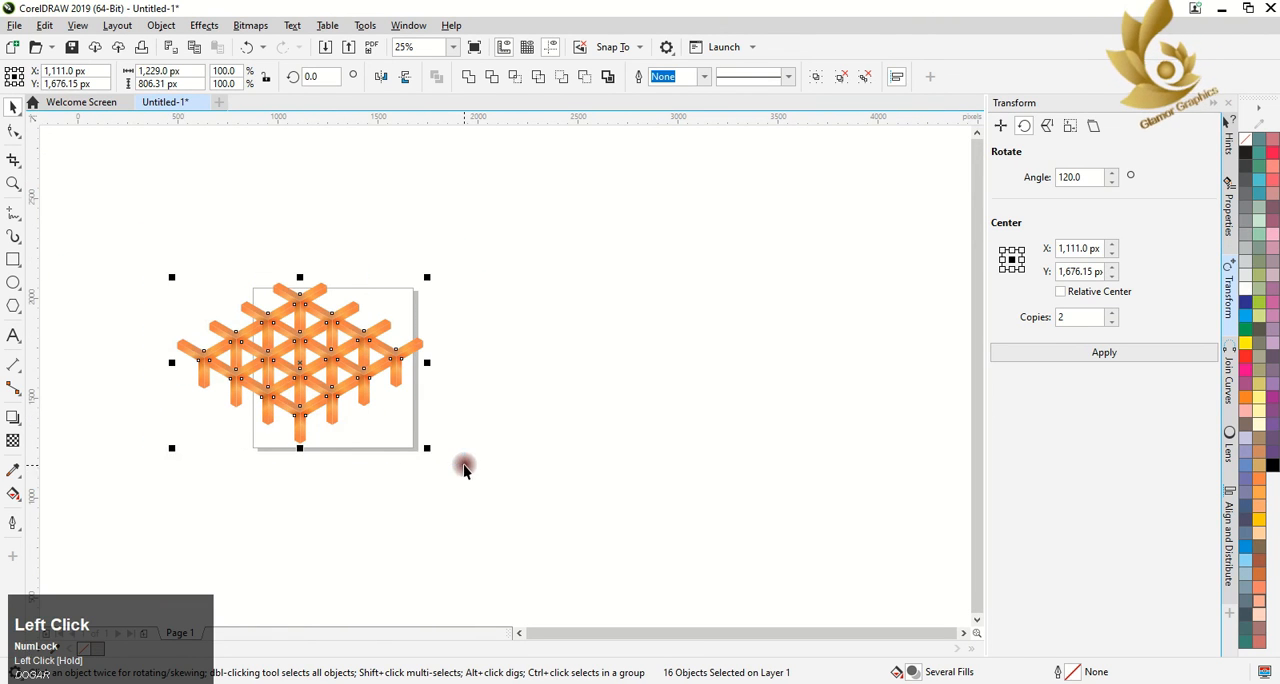
{"action": "left_click_drag", "start_coordinate": [255, 354], "coordinate": [145, 285]}
{"action": "right_click", "coordinate": [145, 285]}
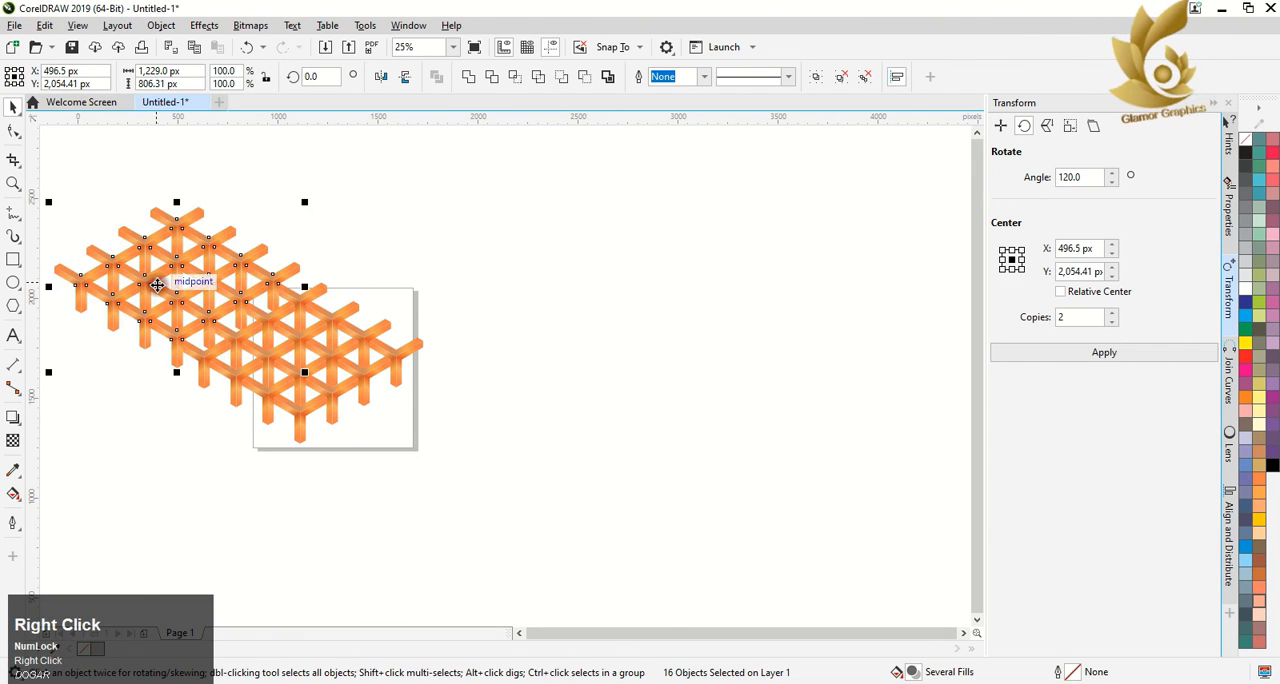
{"action": "scroll", "coordinate": [199, 295], "scroll_direction": "up", "scroll_amount": 1}
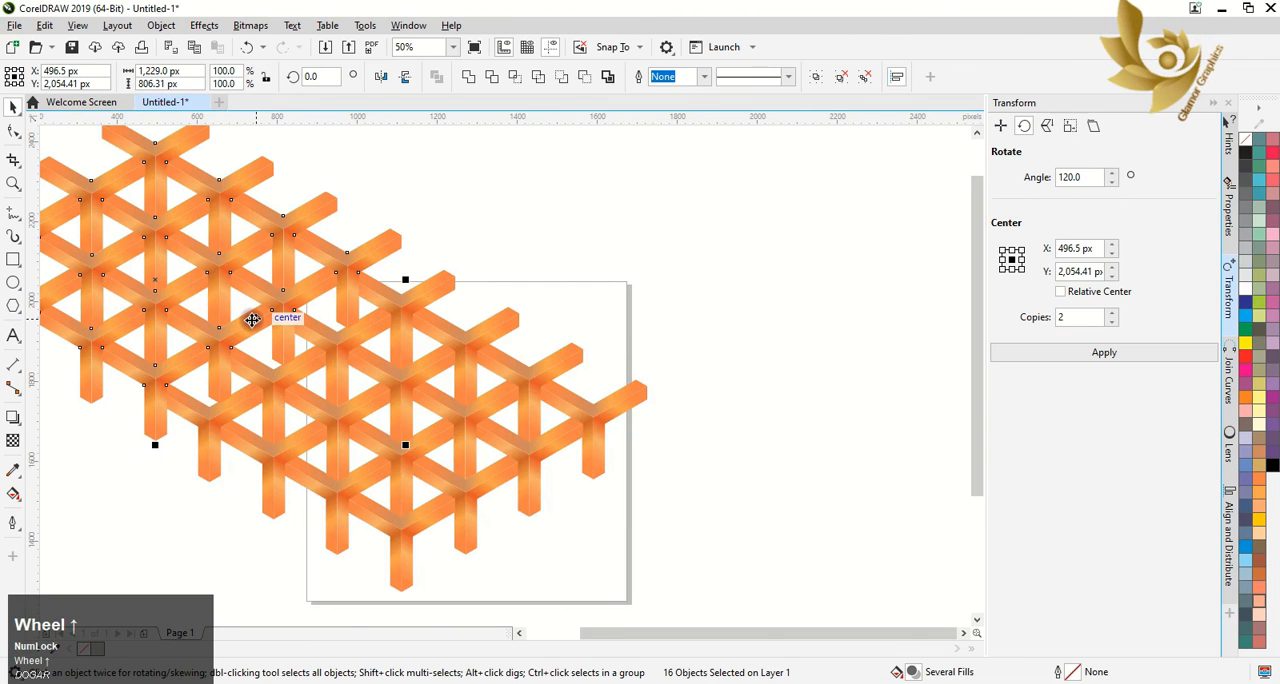
{"action": "left_click_drag", "start_coordinate": [250, 318], "coordinate": [248, 340]}
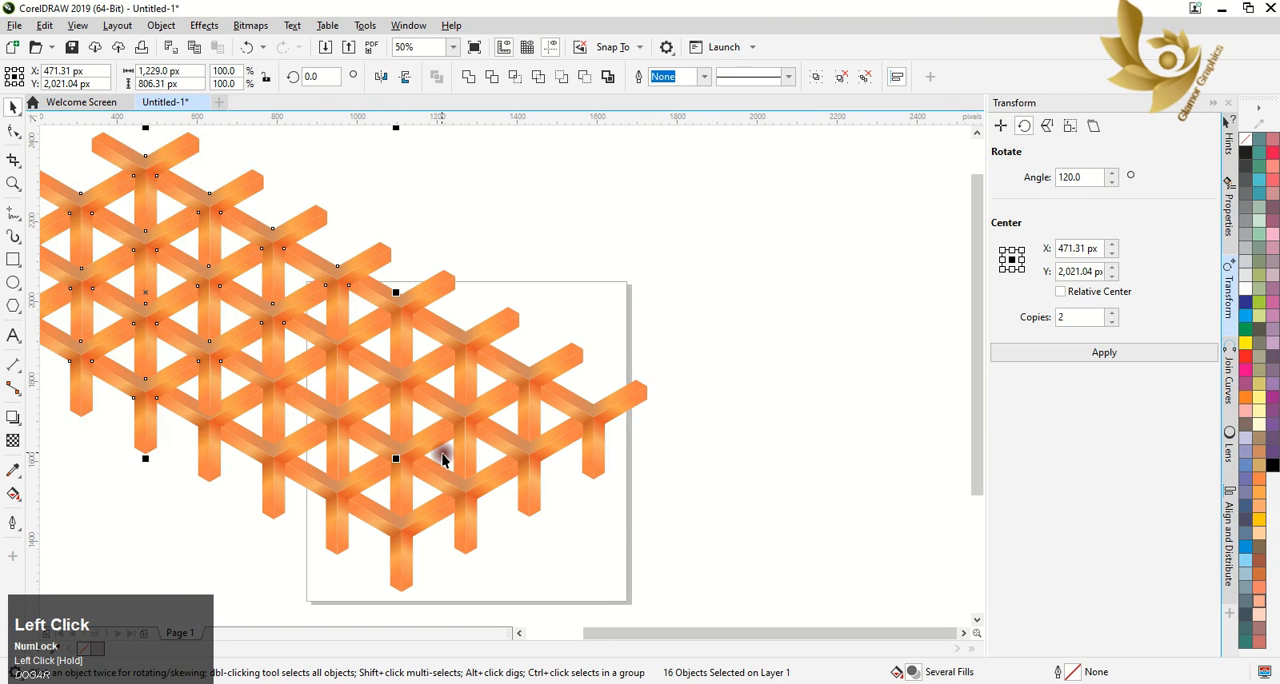
{"action": "scroll", "coordinate": [213, 333], "scroll_direction": "up", "scroll_amount": 2}
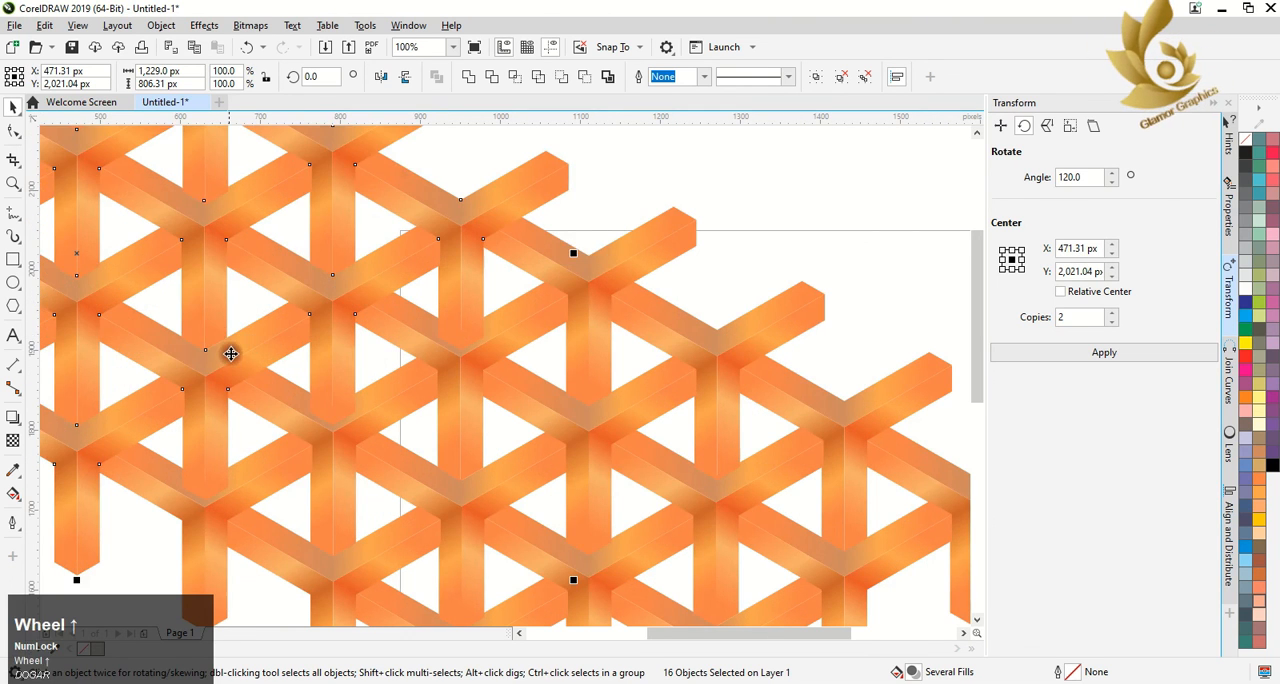